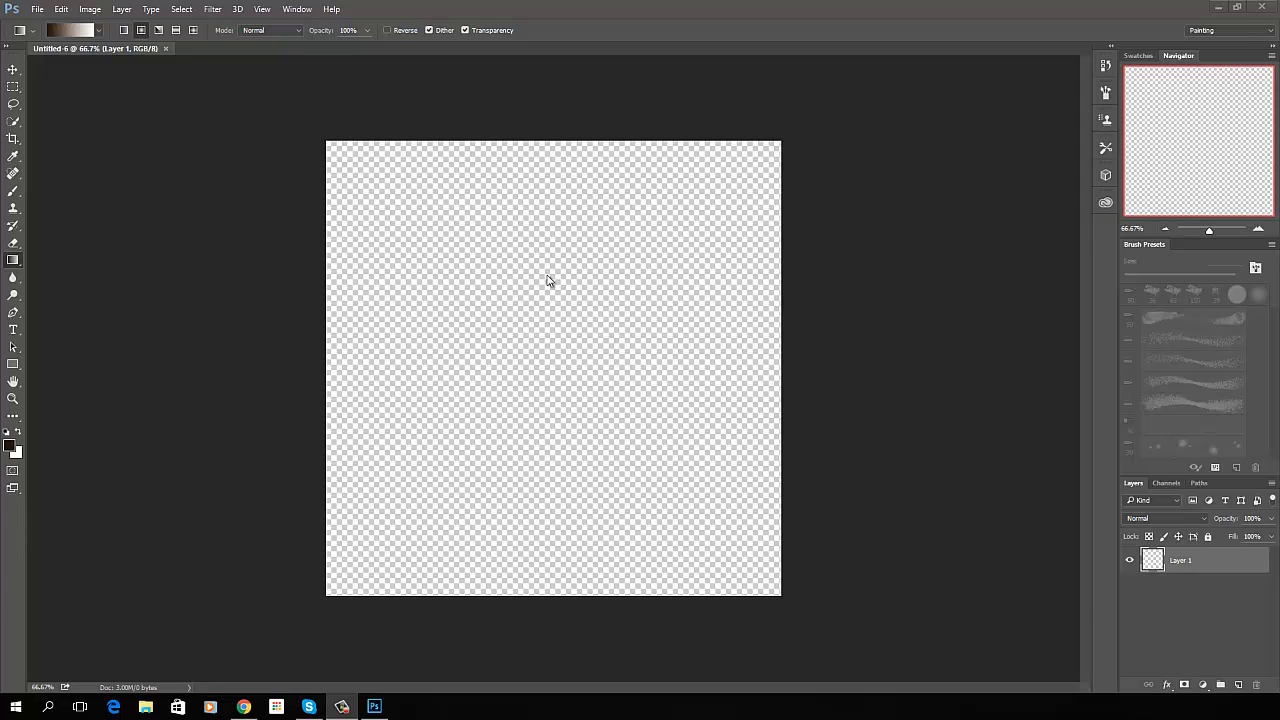
- Make dark brown 271607 the background colour and set the foreground colour to medium brown 634225
click(12, 447)
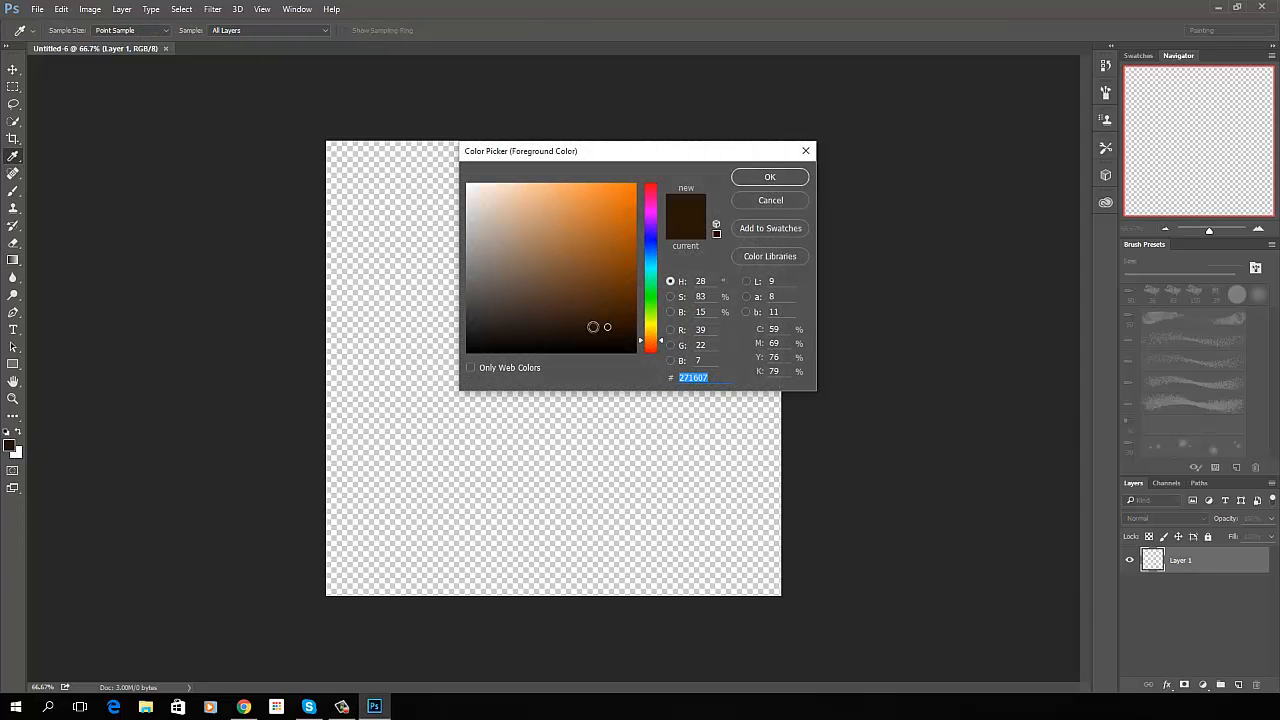
click(784, 179)
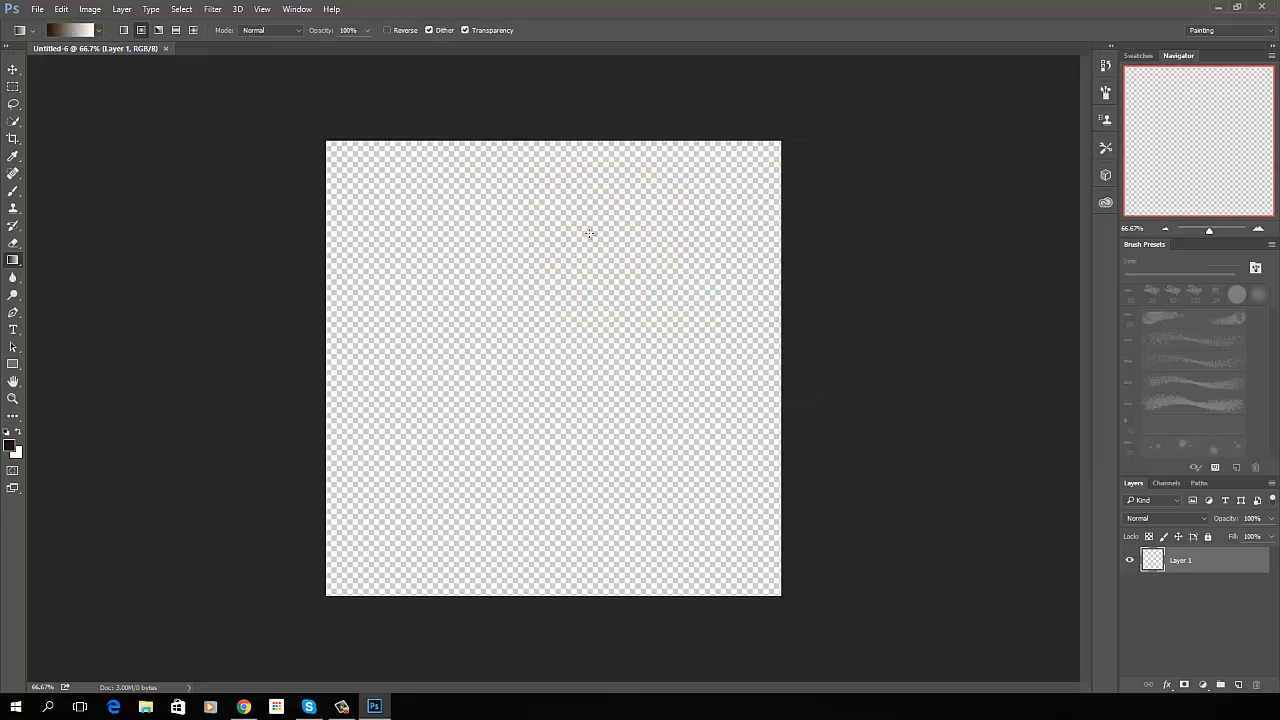
click(18, 433)
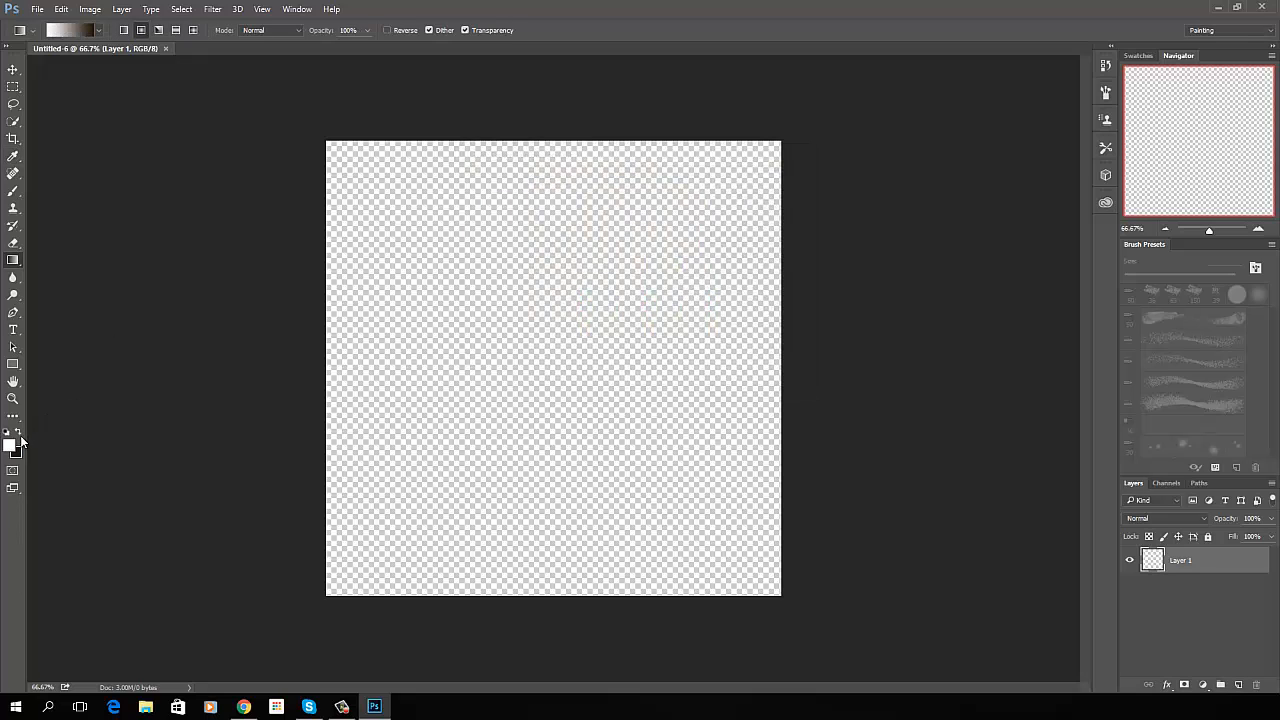
click(12, 446)
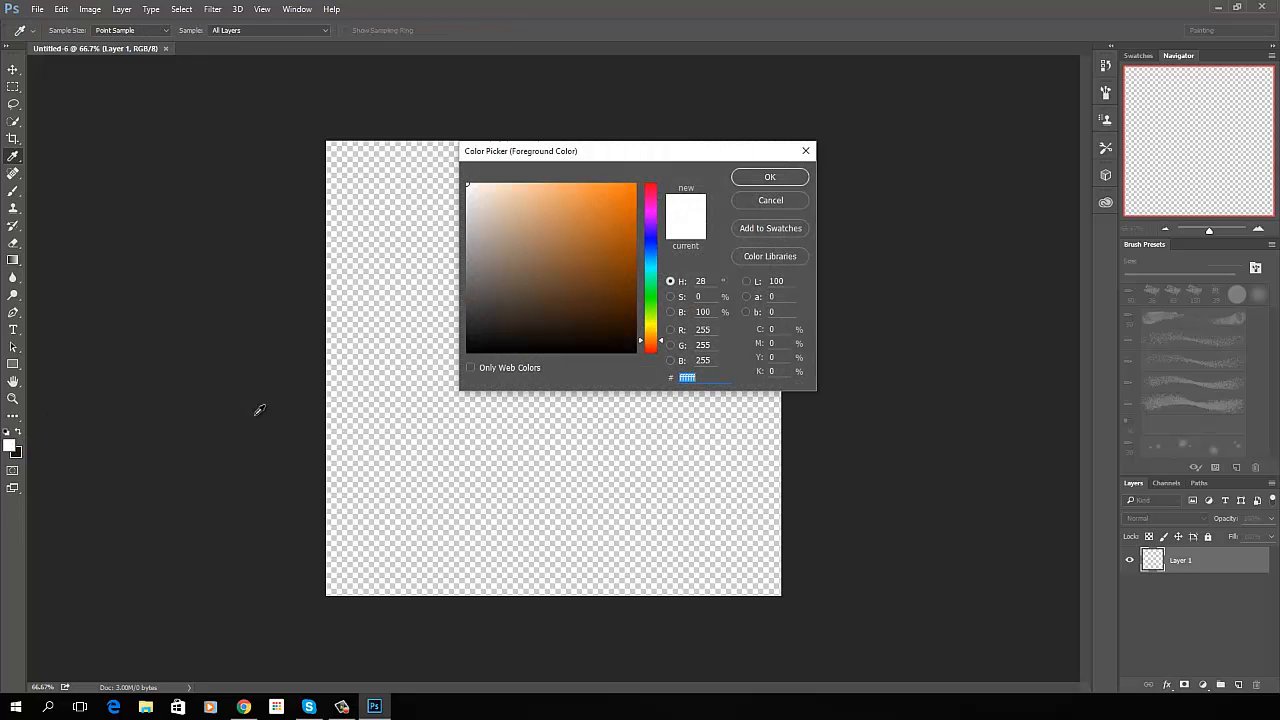
click(20, 453)
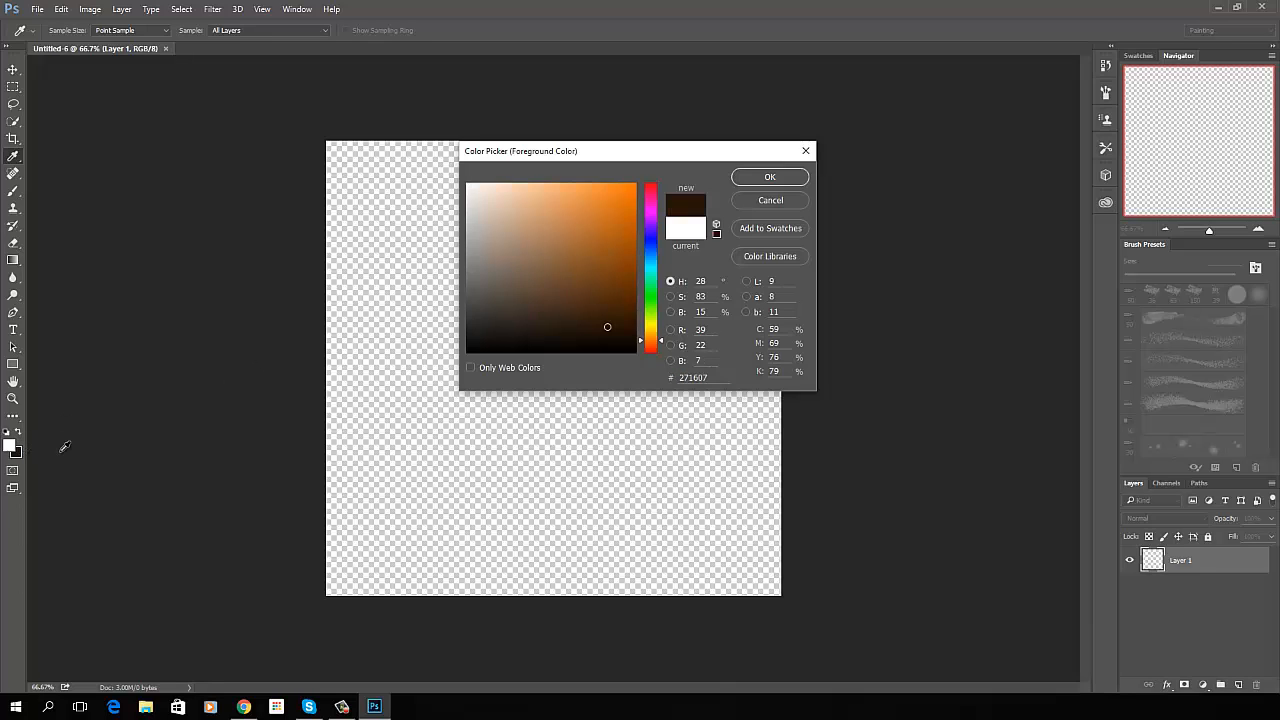
click(572, 287)
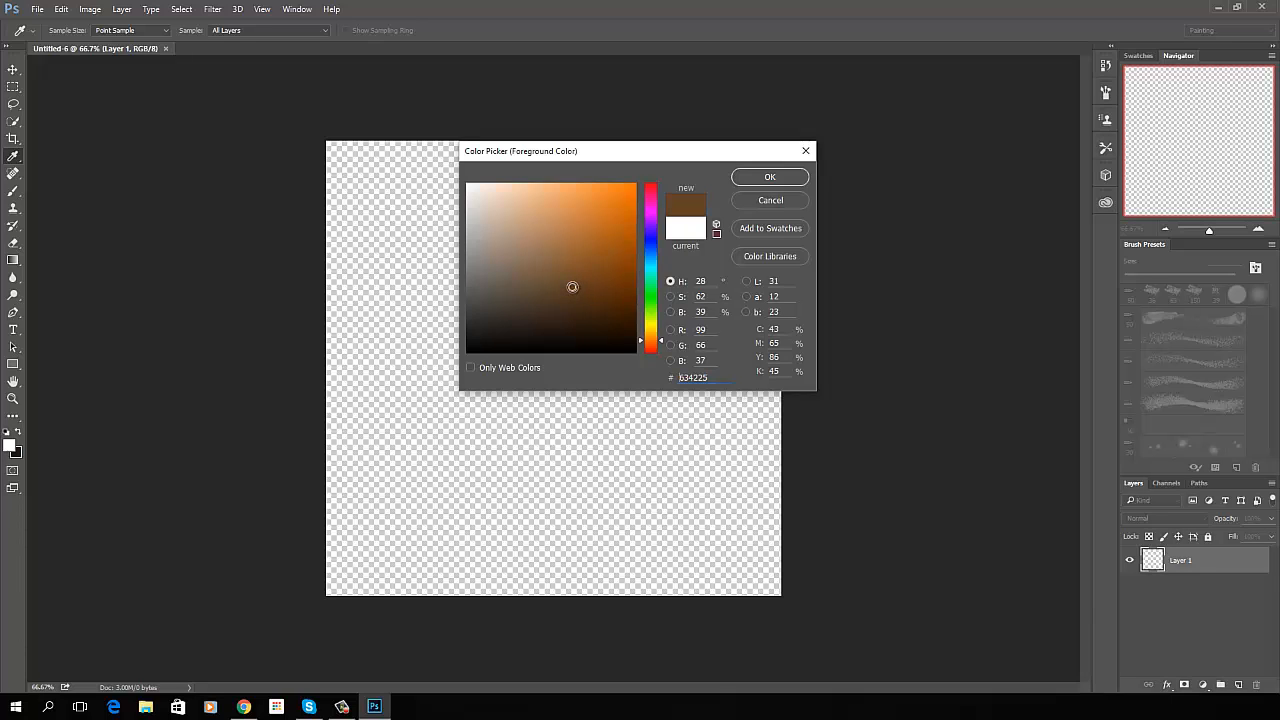
click(770, 178)
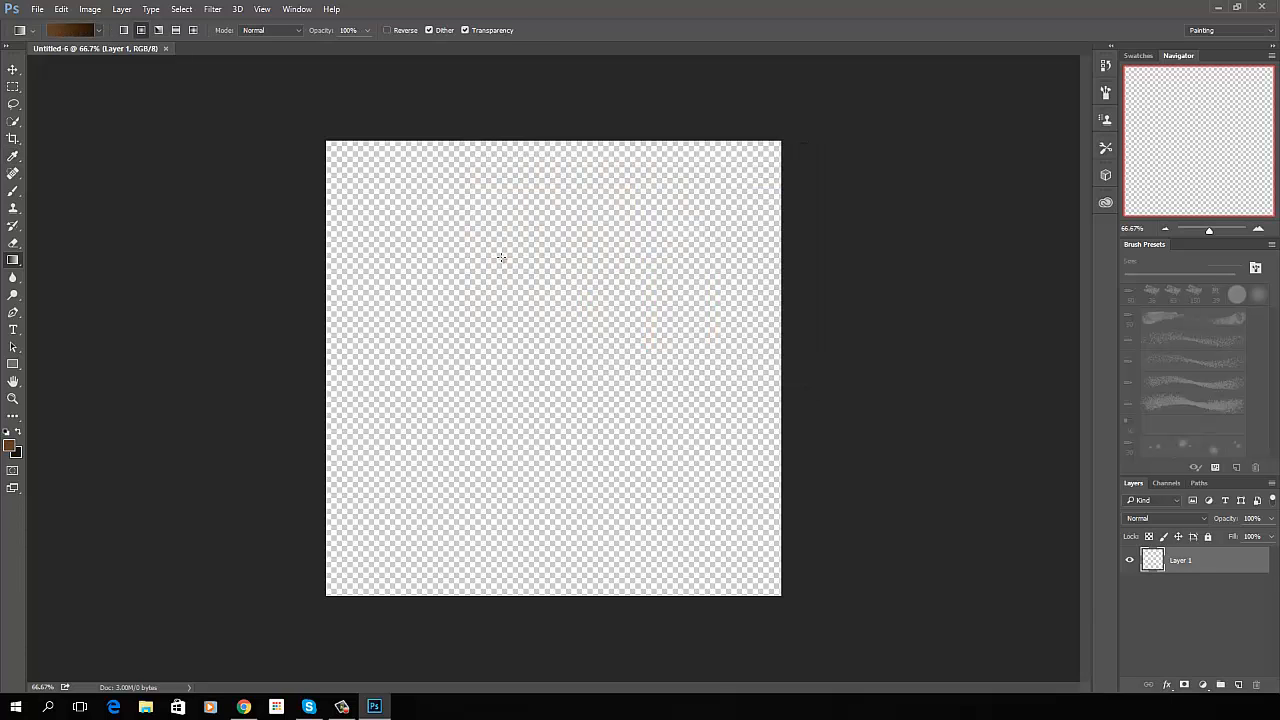
- Fill Layer 1 with a radial brown gradient running from the canvas centre partway towards the upper-right corner
right_click(15, 262)
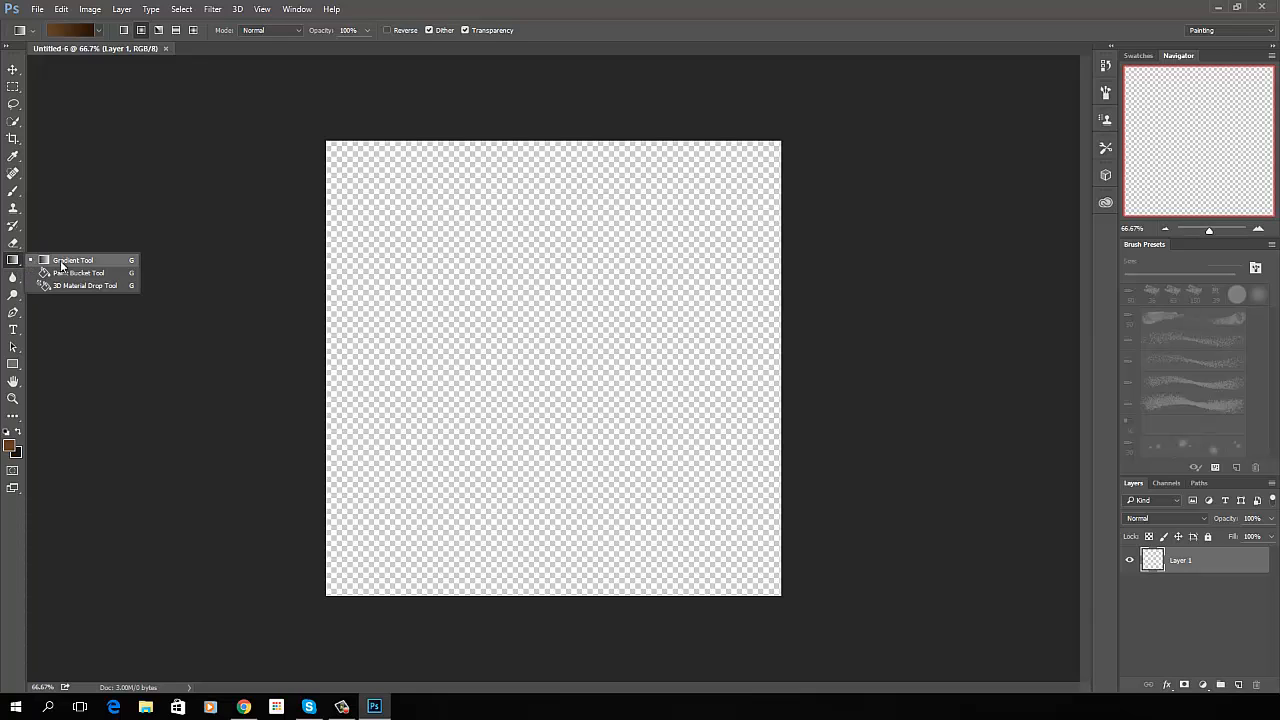
click(35, 260)
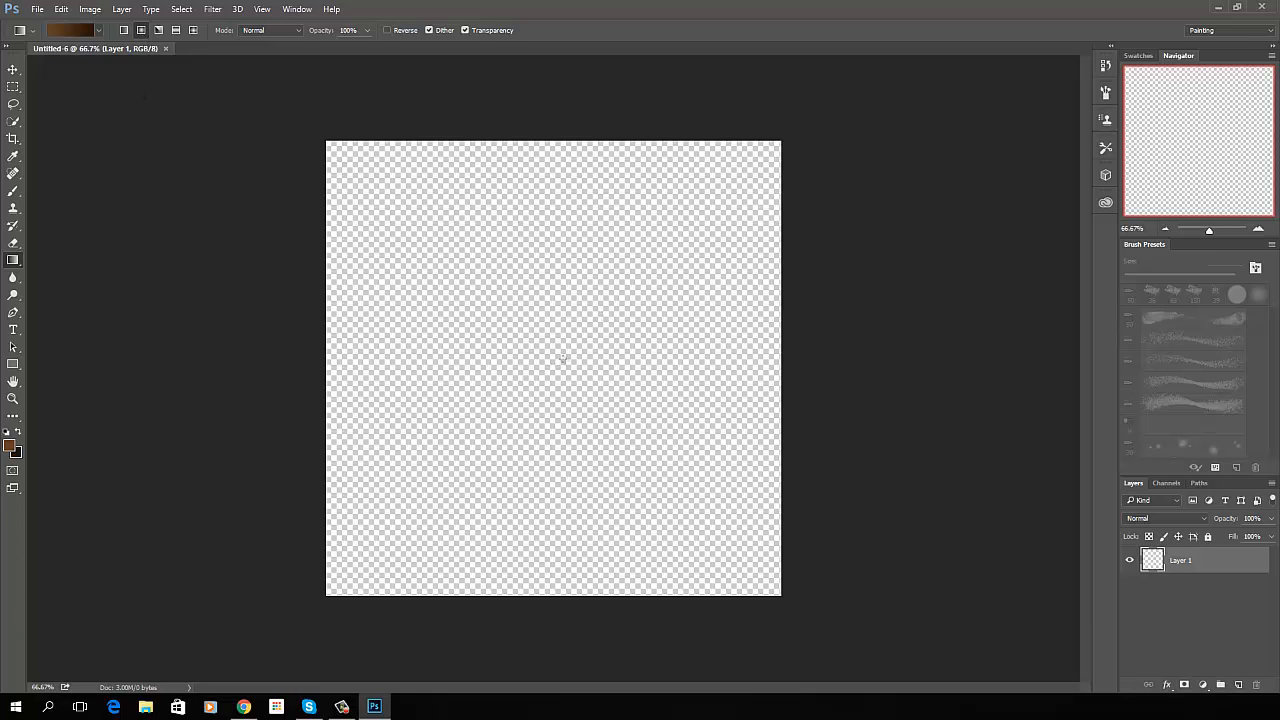
drag(550, 364, 689, 229)
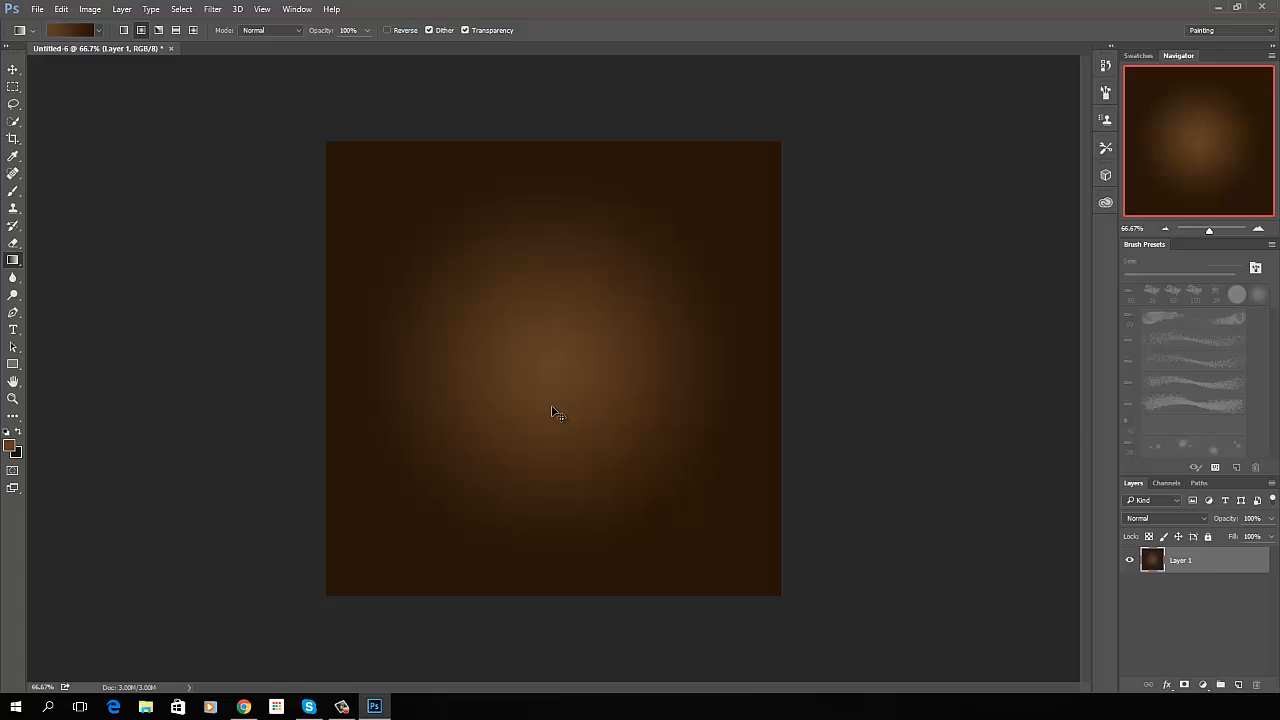
- Duplicate the gradient layer, then make dark brown the foreground colour and set the background colour to white ffffff
key(ctrl+j)
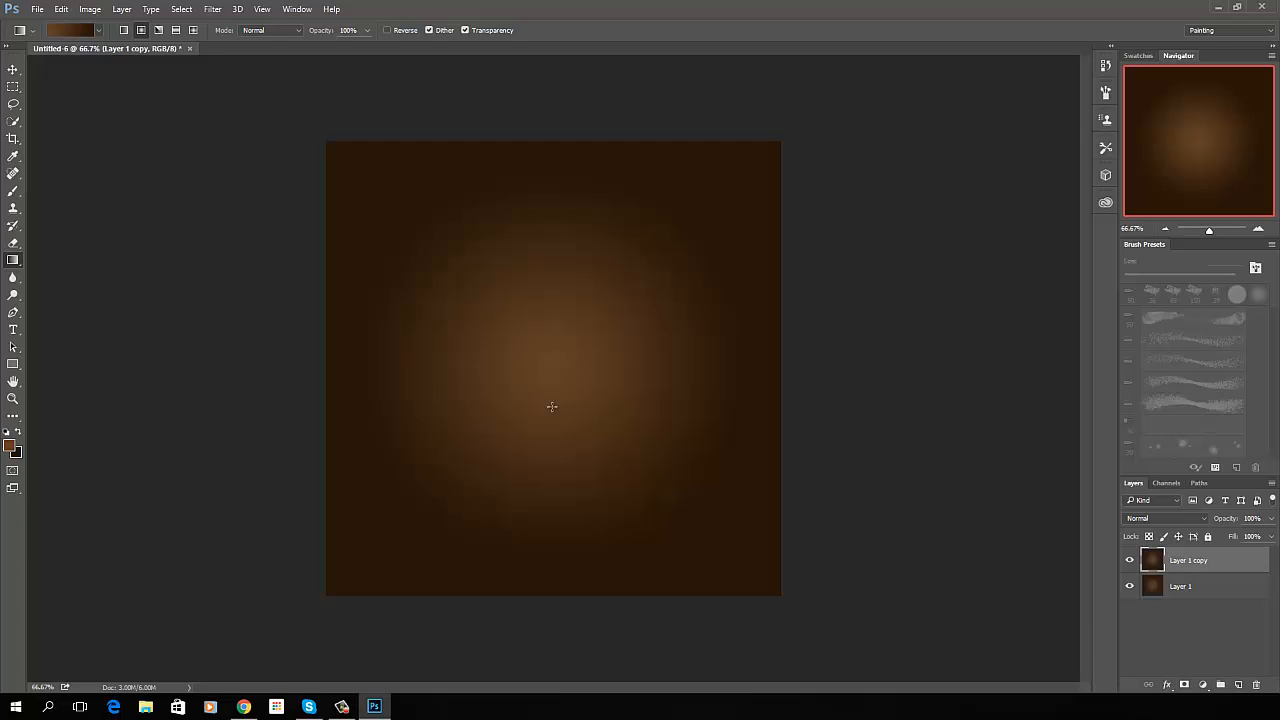
click(18, 434)
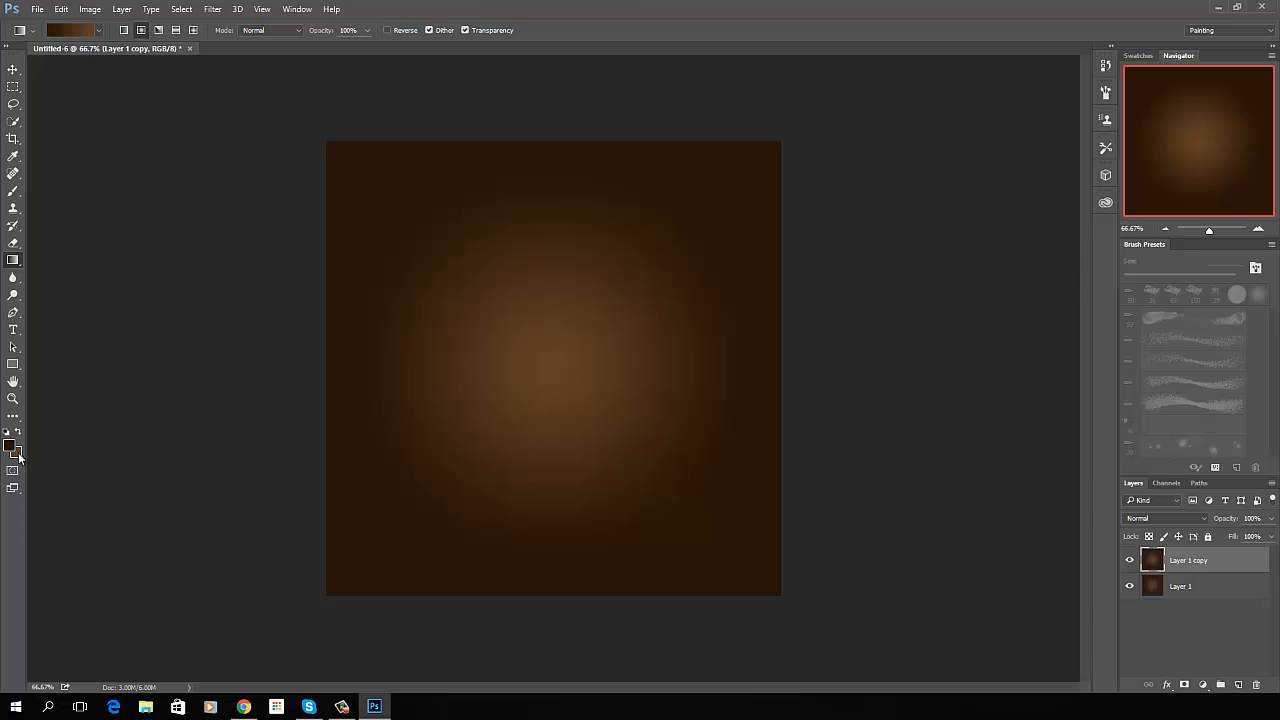
click(16, 452)
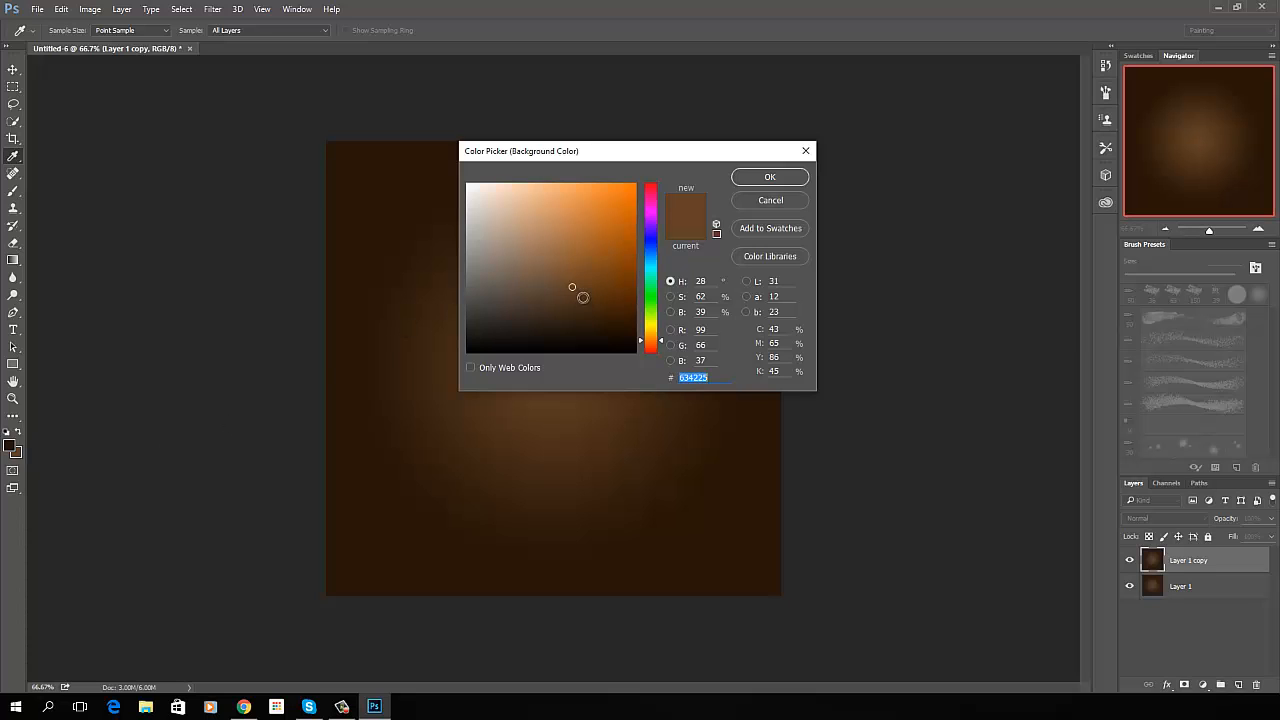
drag(583, 297, 462, 180)
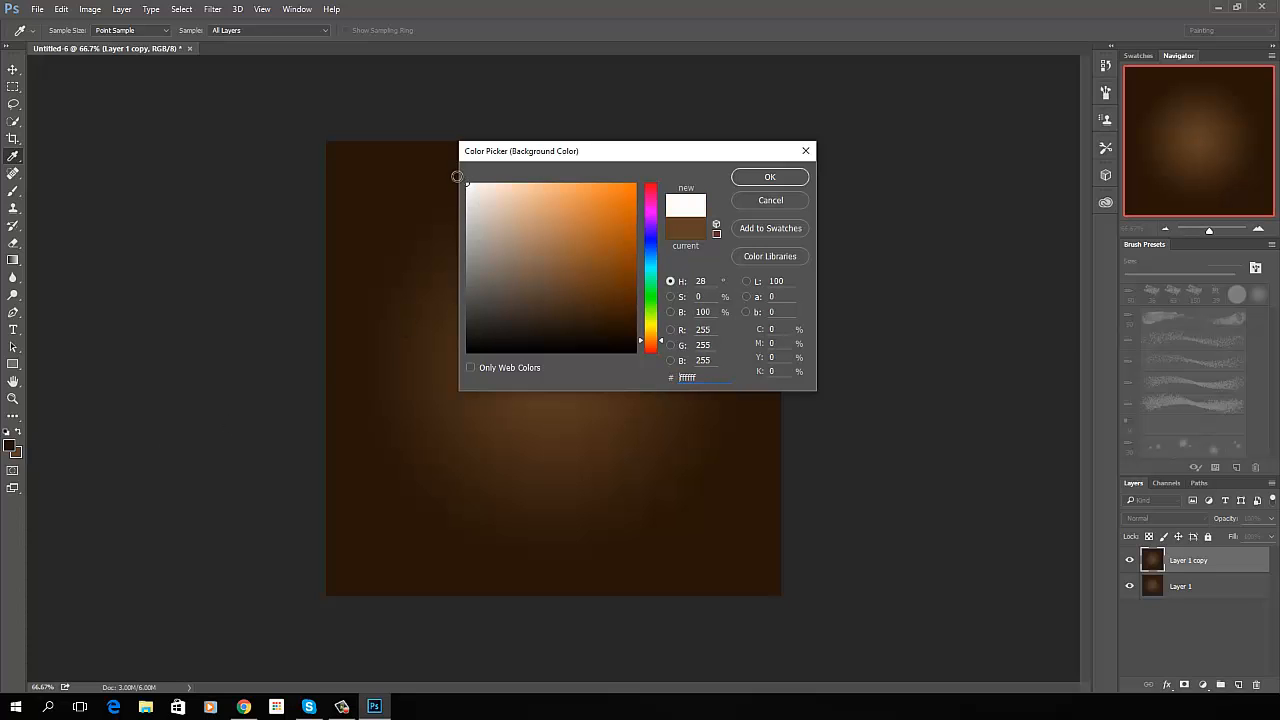
click(768, 177)
key(g)
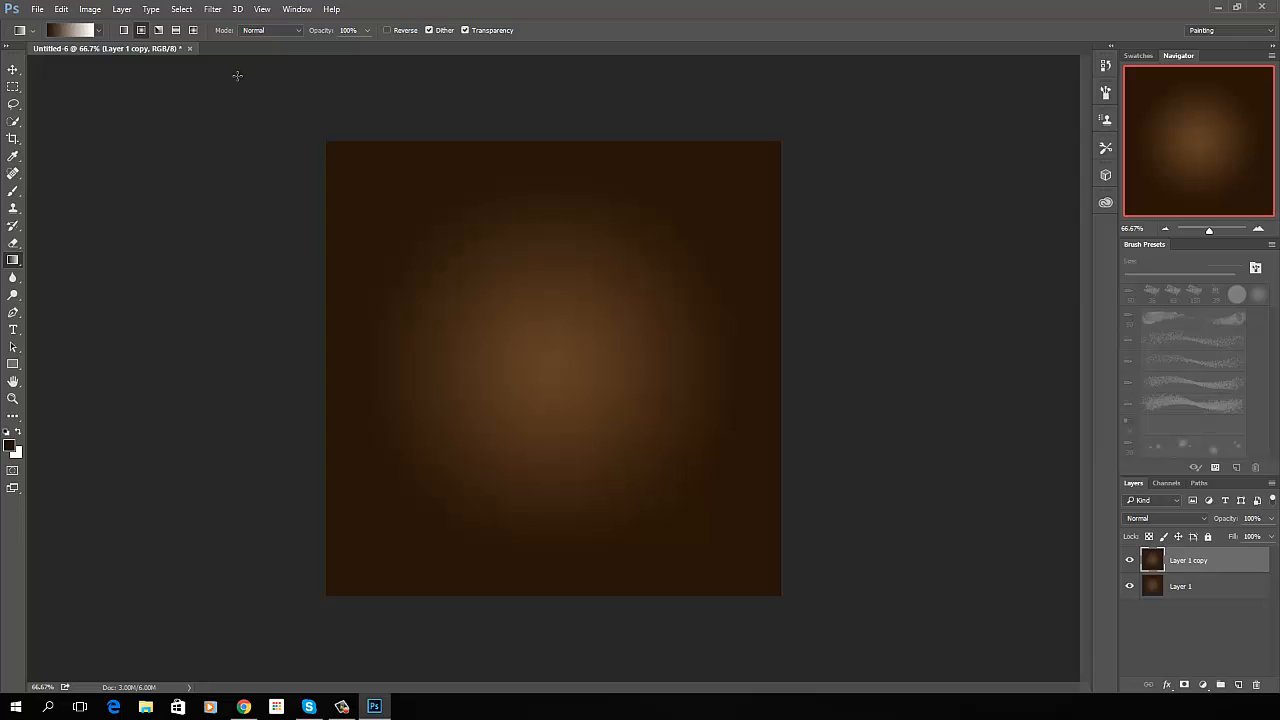
- Render Difference Clouds on the duplicated gradient layer and repeat the filter five more times
click(213, 10)
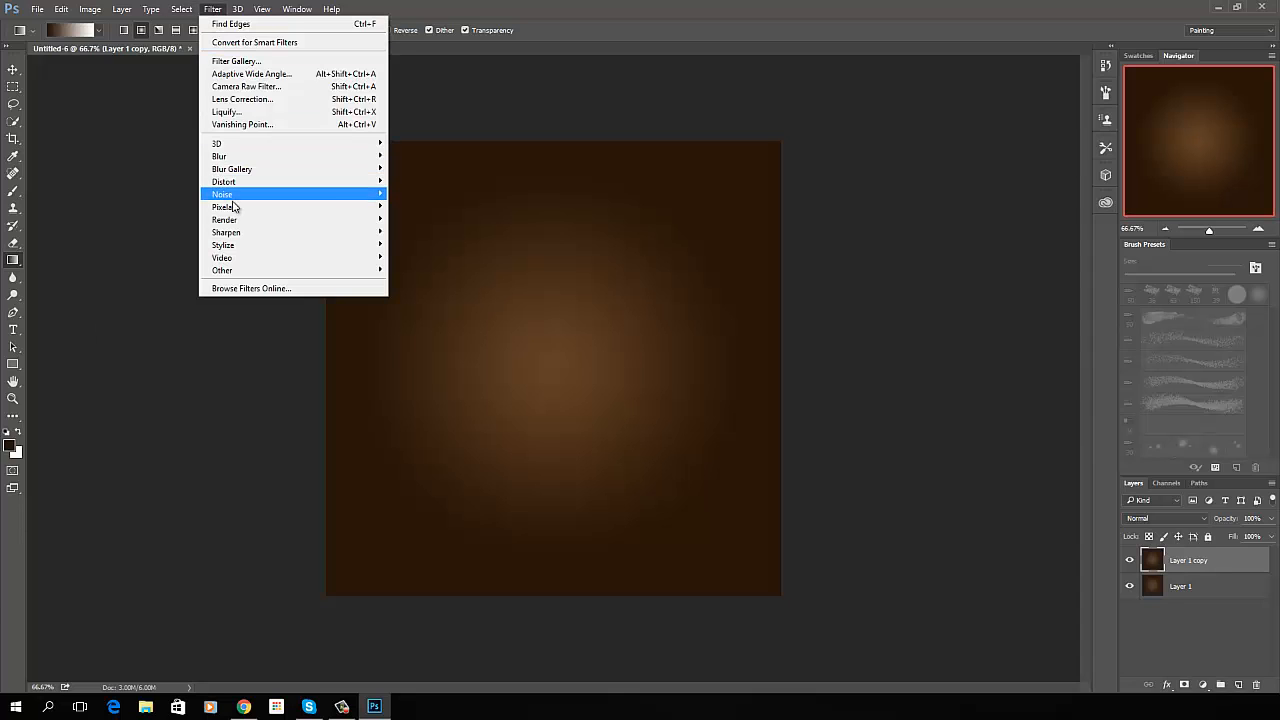
mouse_move(229, 221)
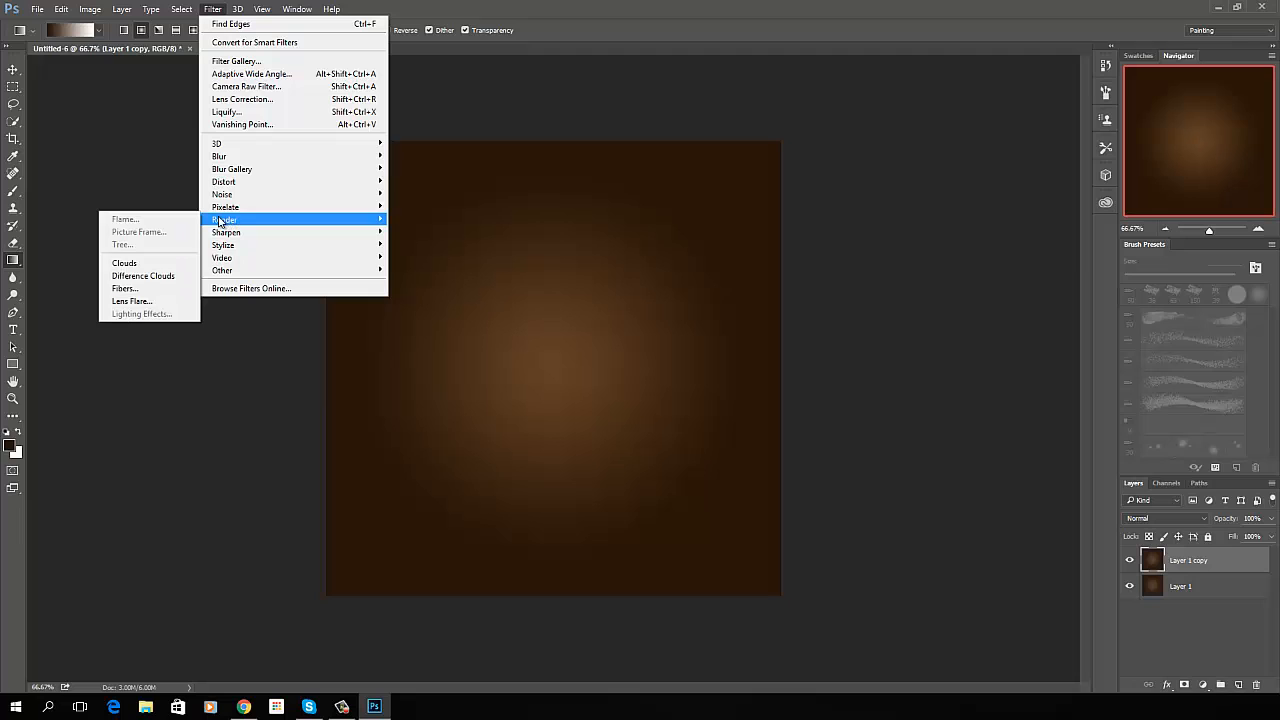
click(143, 276)
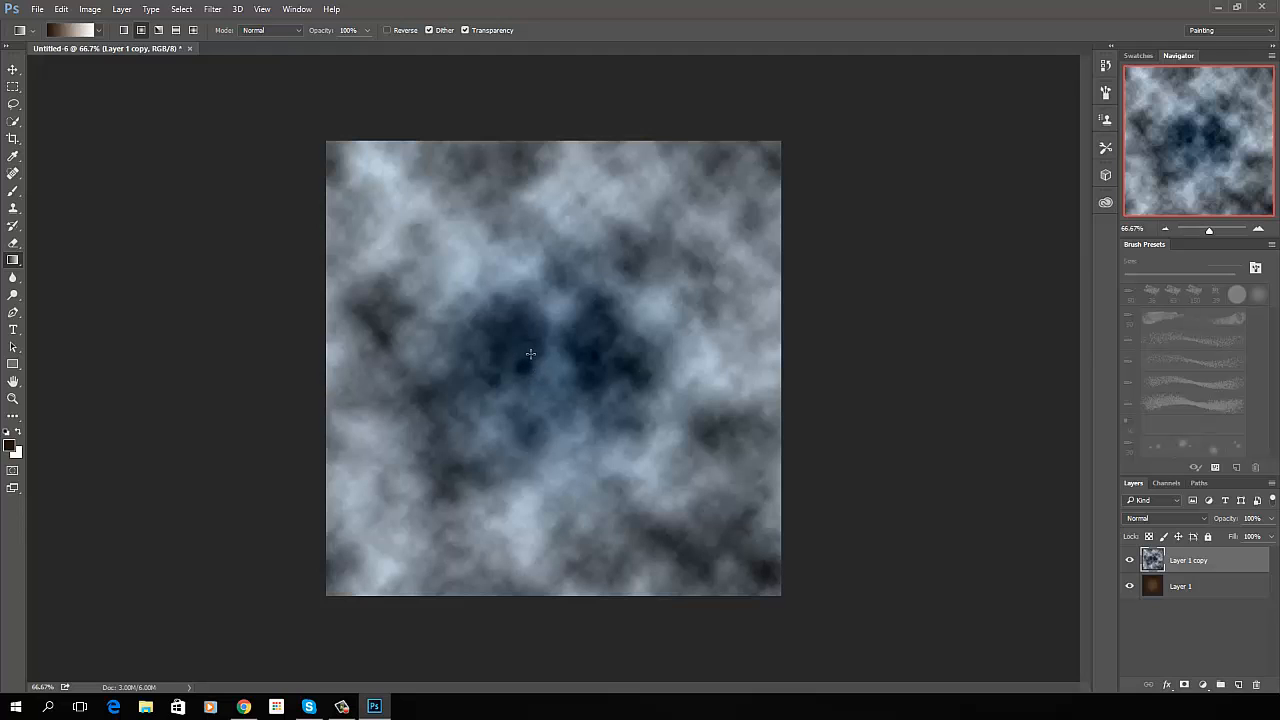
key(ctrl+f)
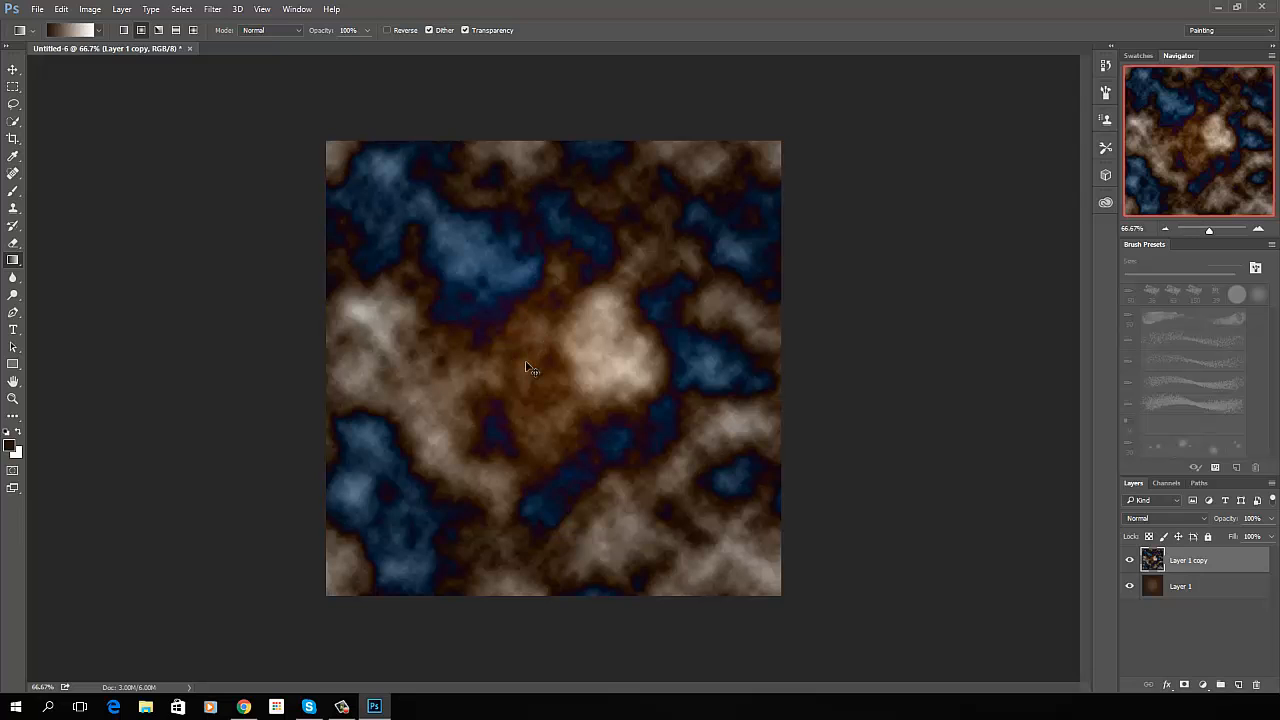
key(ctrl+f)
key(ctrl+f)
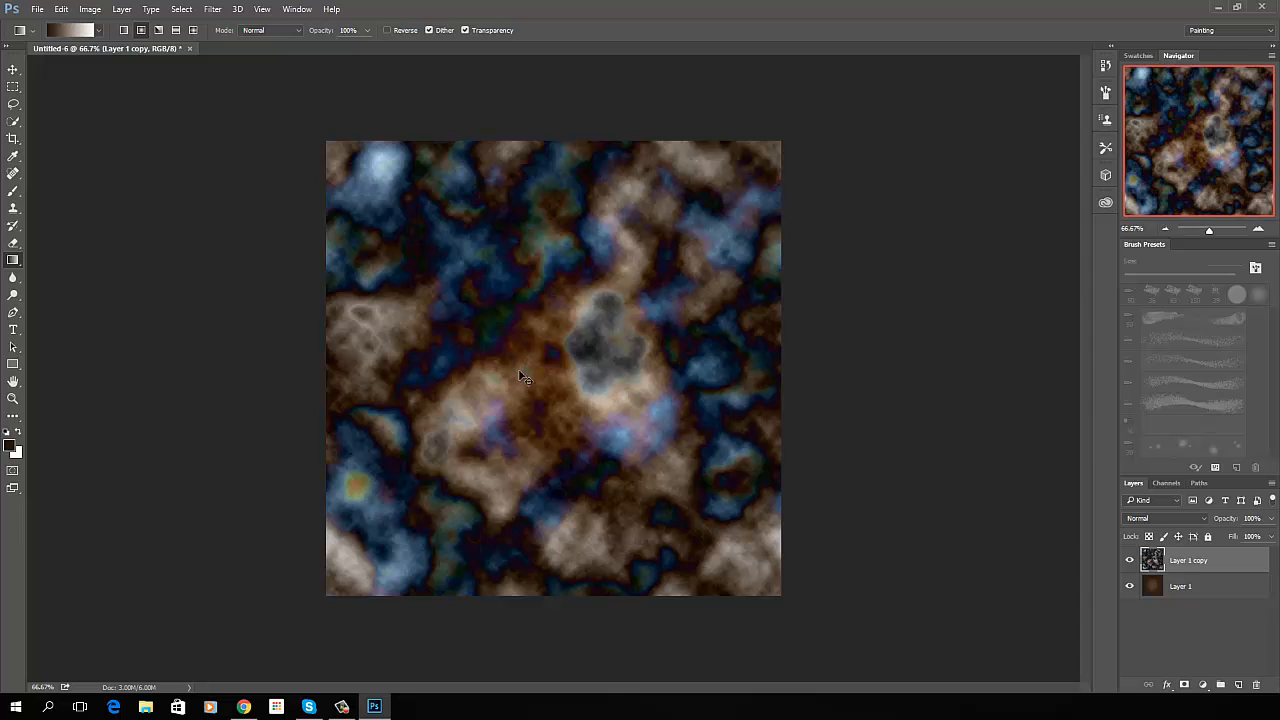
key(ctrl+f)
key(ctrl+f)
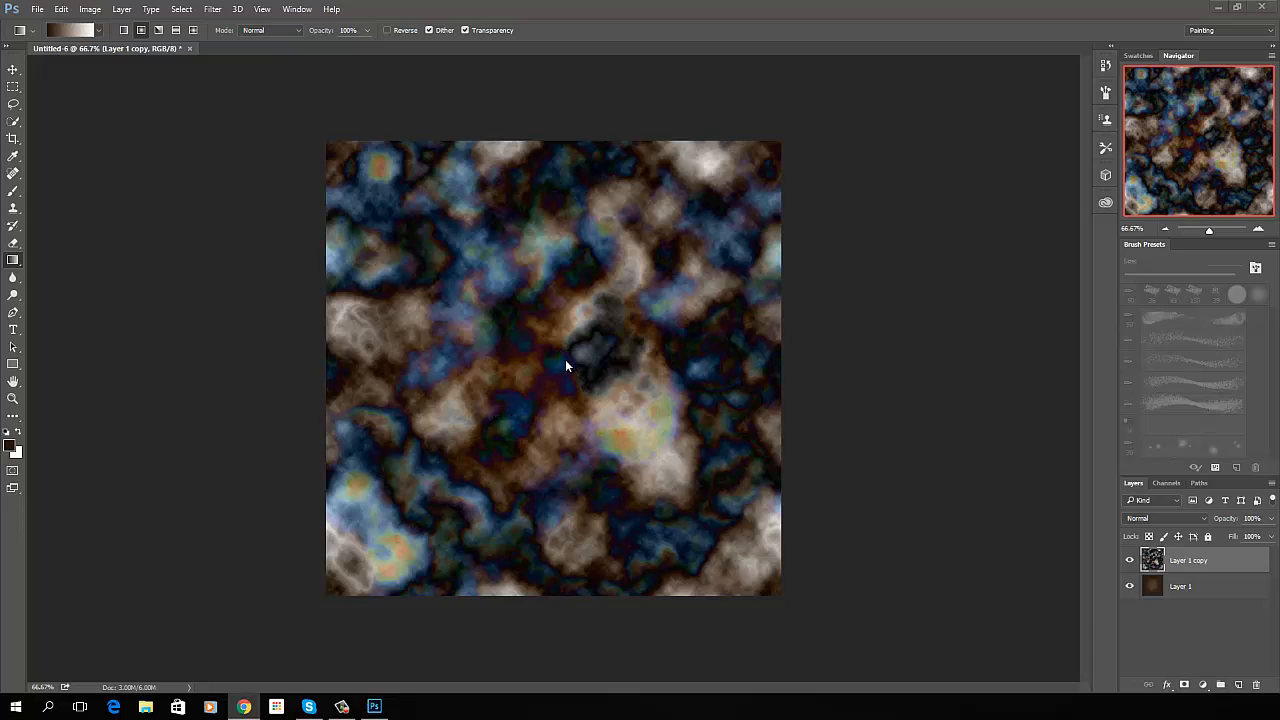
- Apply the Glowing Edges filter to the clouds layer with edge width 2, edge brightness 13 and smoothness 1
click(212, 9)
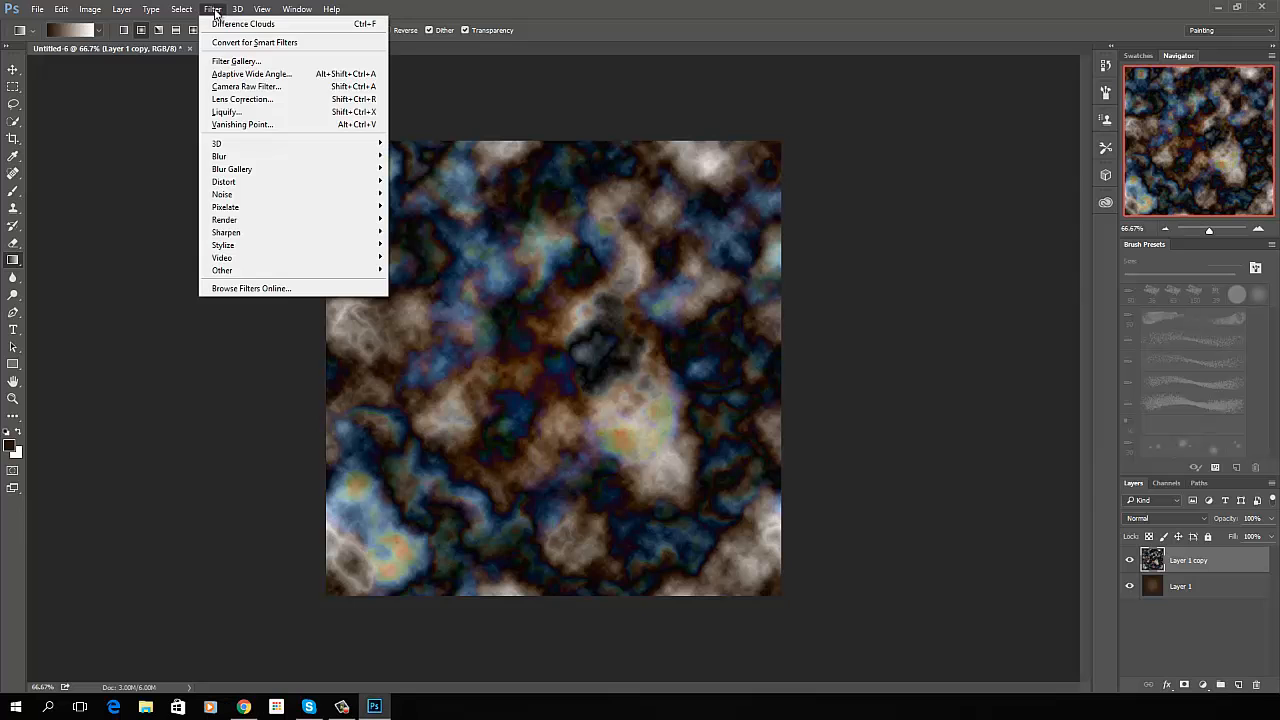
click(248, 64)
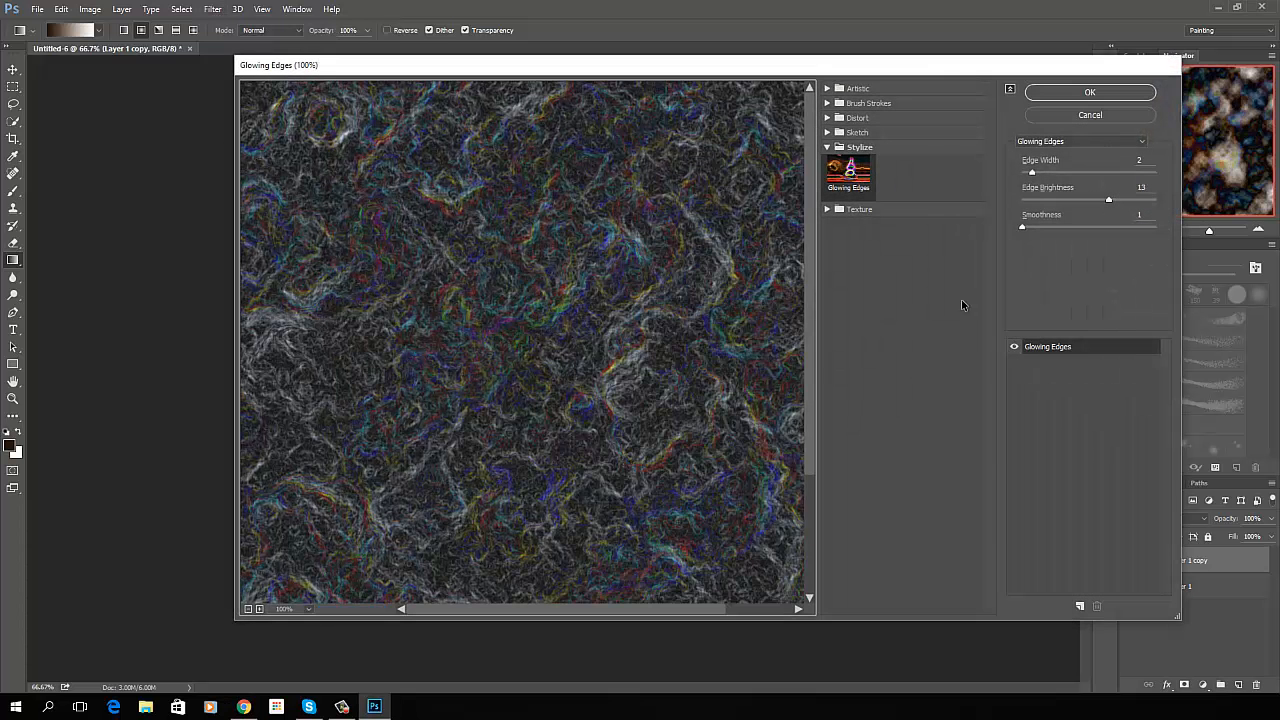
click(1148, 163)
key(BackSpace)
click(1090, 93)
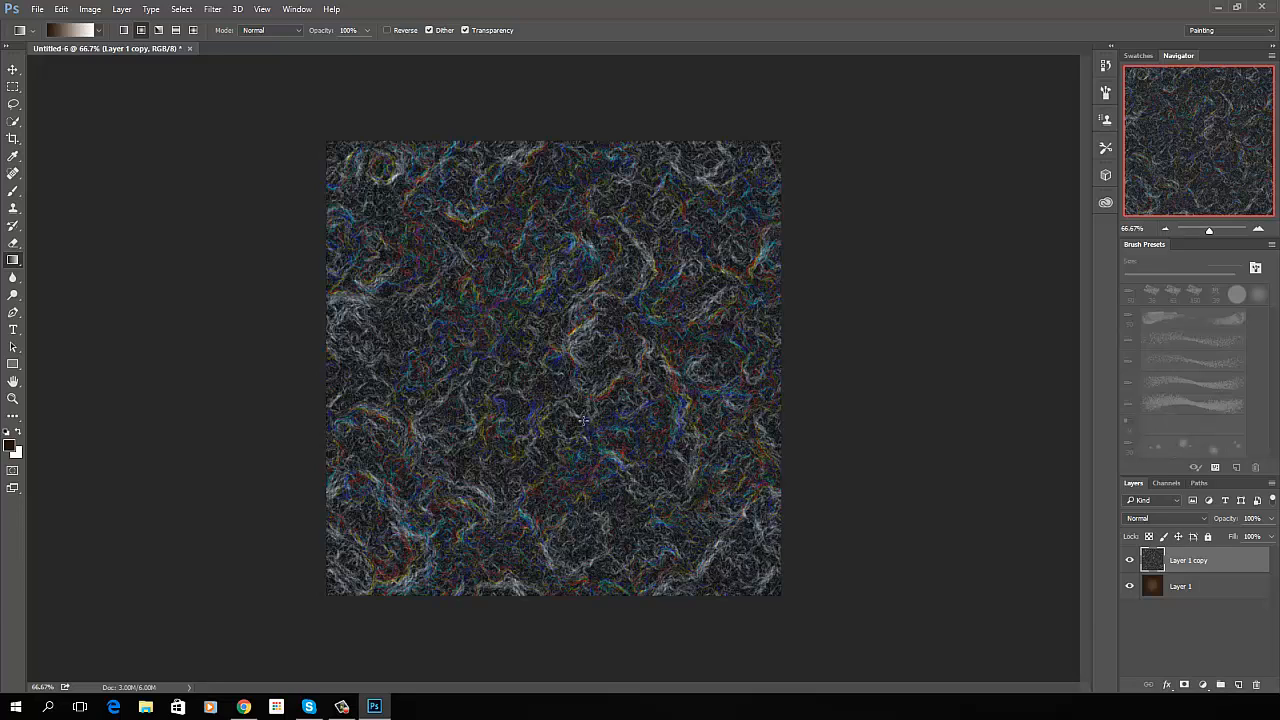
- Duplicate the glowing-edges layer and apply the Find Edges filter to the new copy
key(ctrl+j)
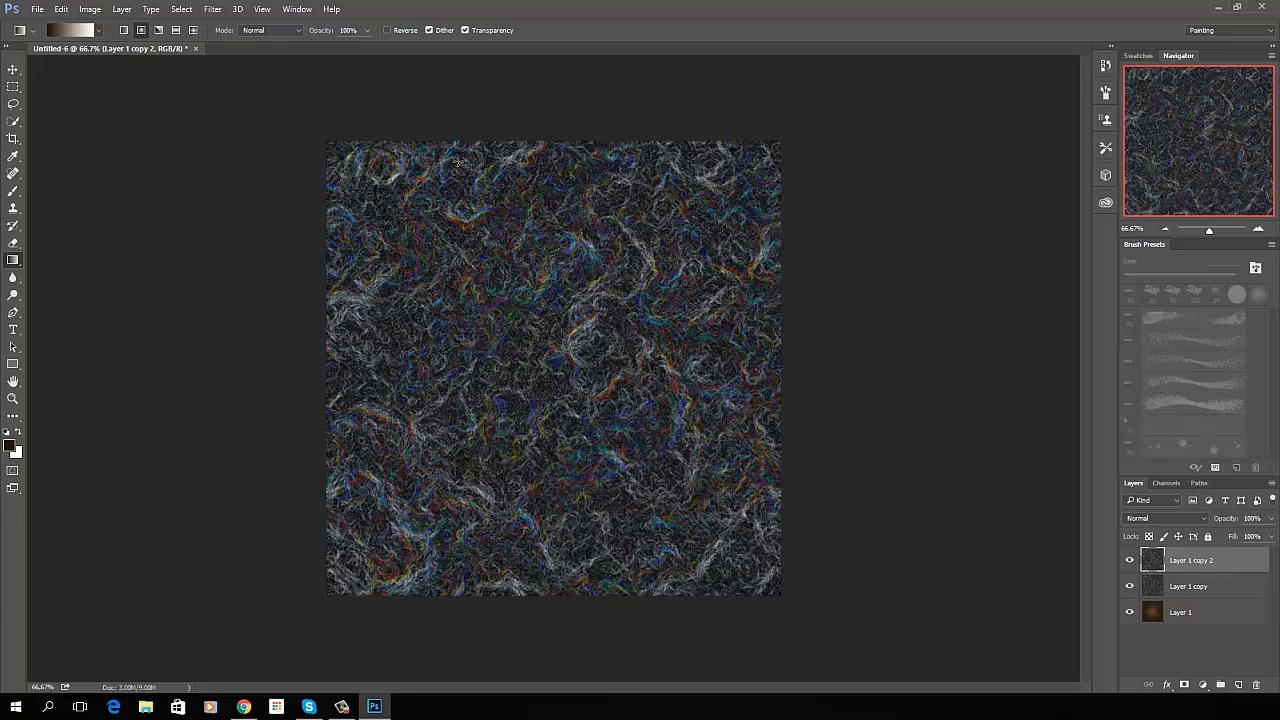
click(213, 10)
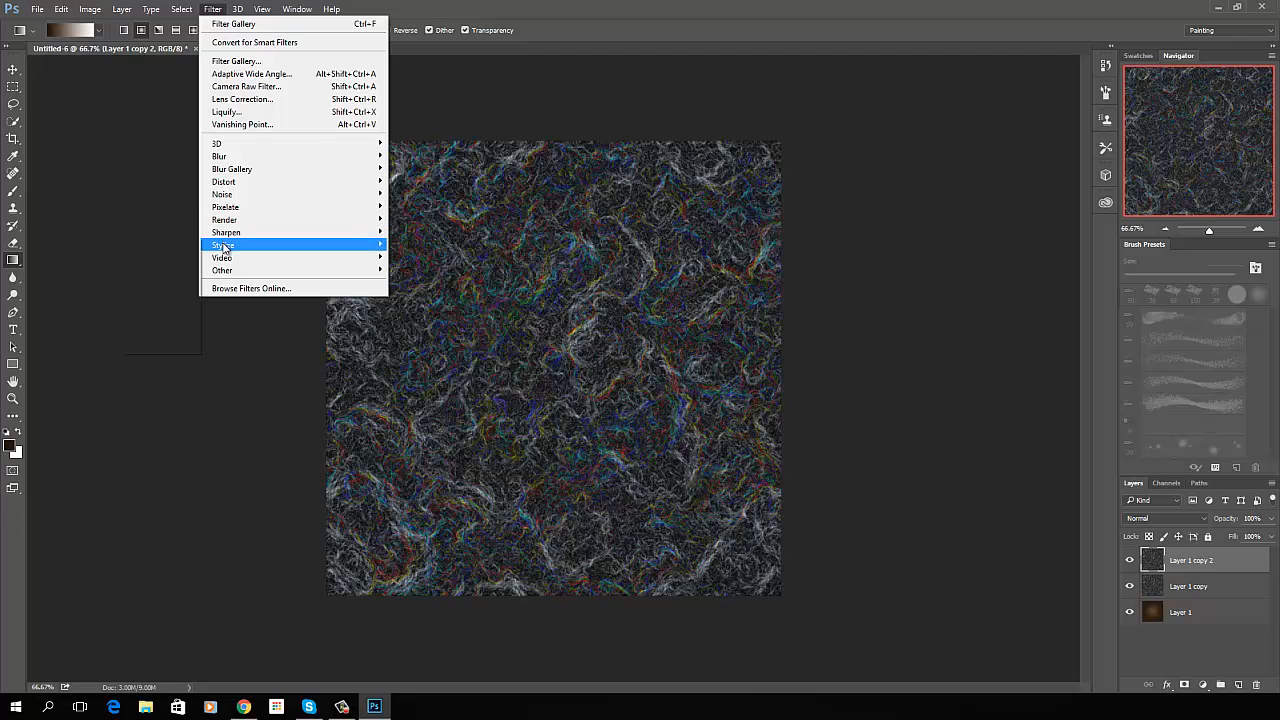
mouse_move(223, 247)
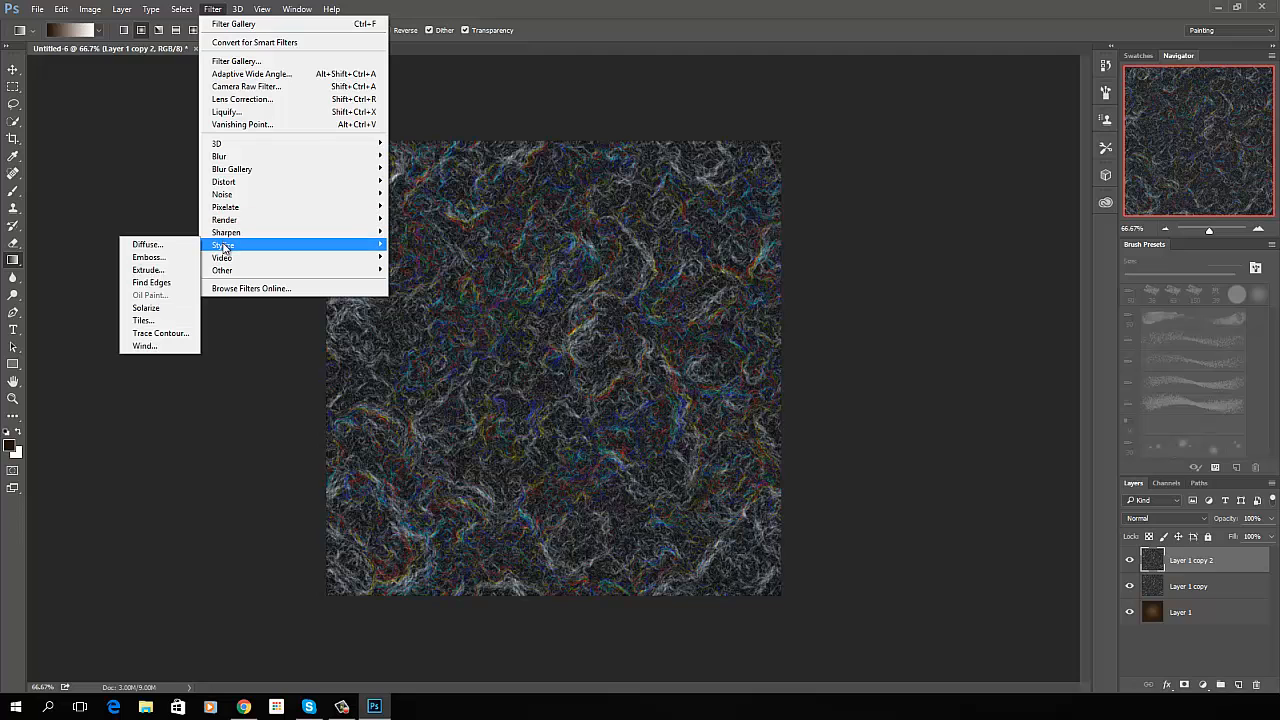
click(152, 283)
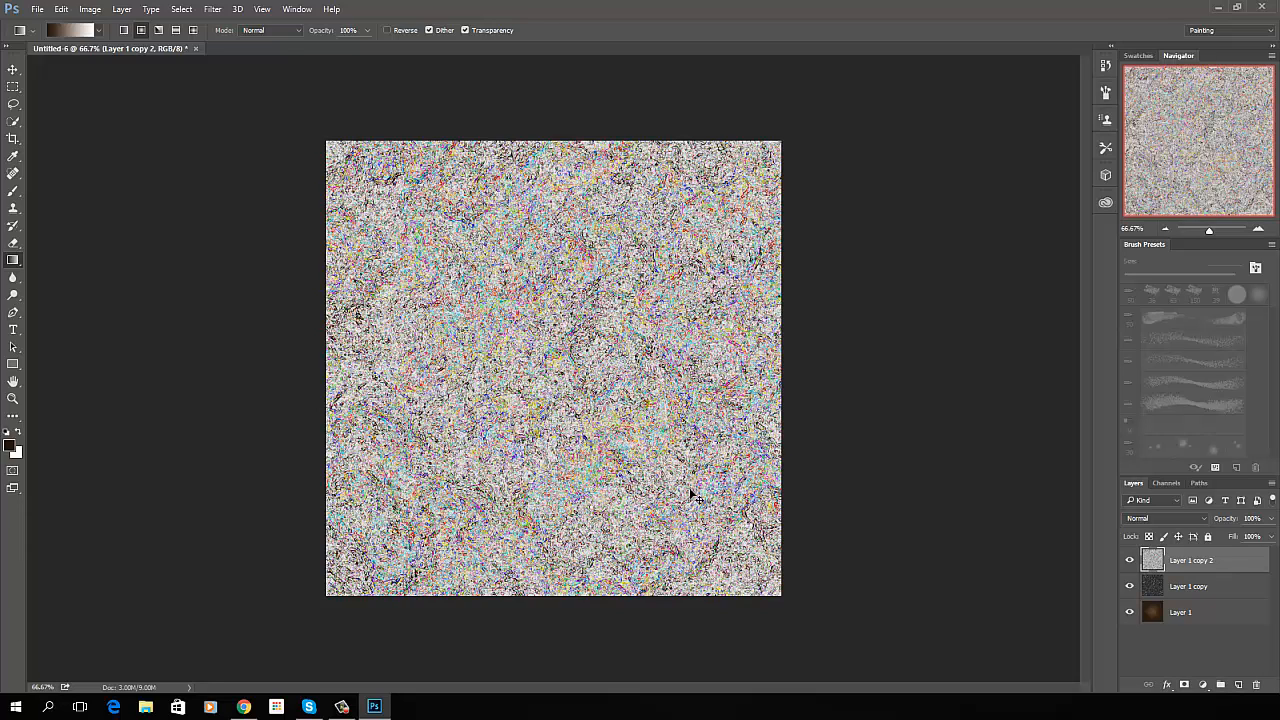
- Adjust the top layer's Hue/Saturation without colorizing, using hue 27, saturation 53 and lightness -9
key(ctrl+u)
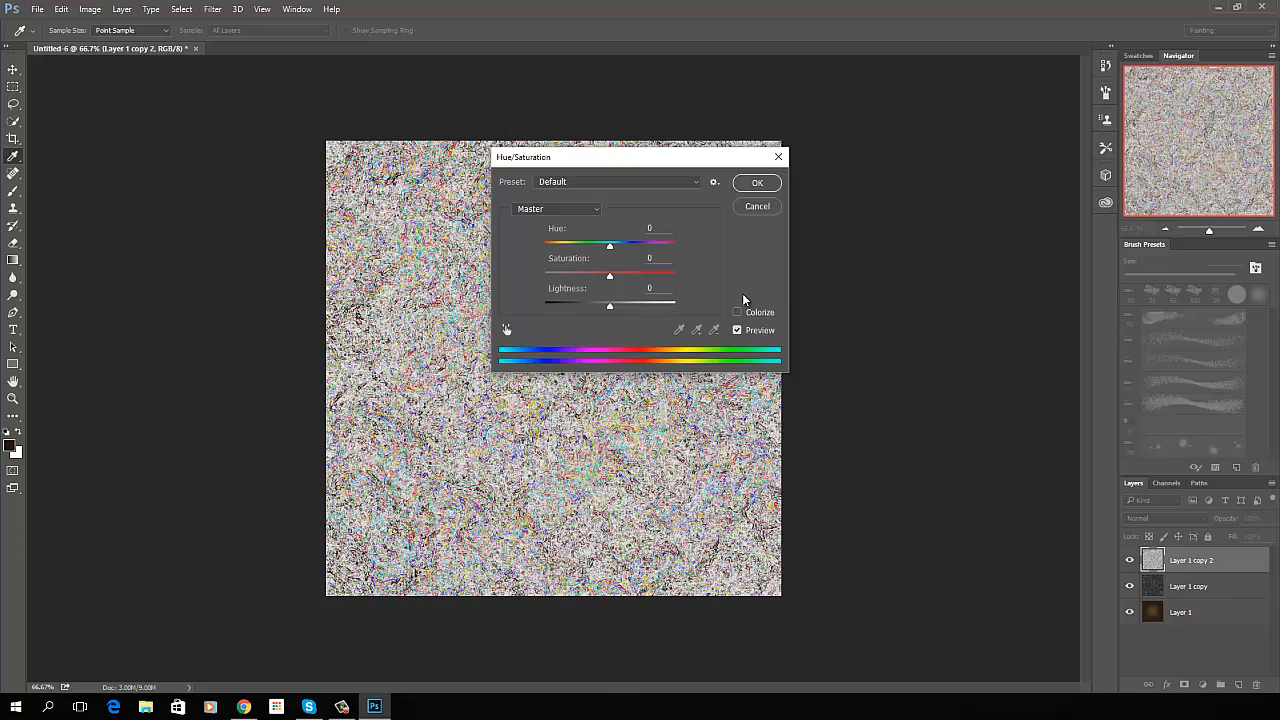
click(650, 228)
text(27)
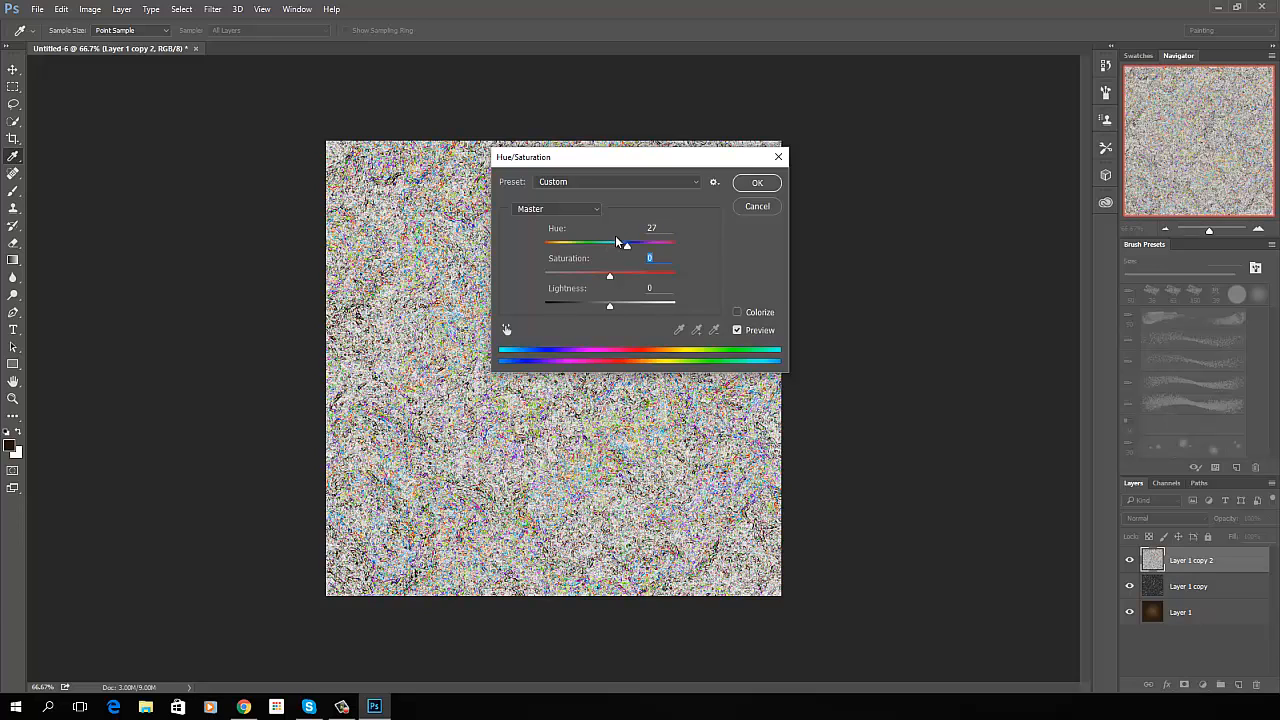
text(53)
key(Tab)
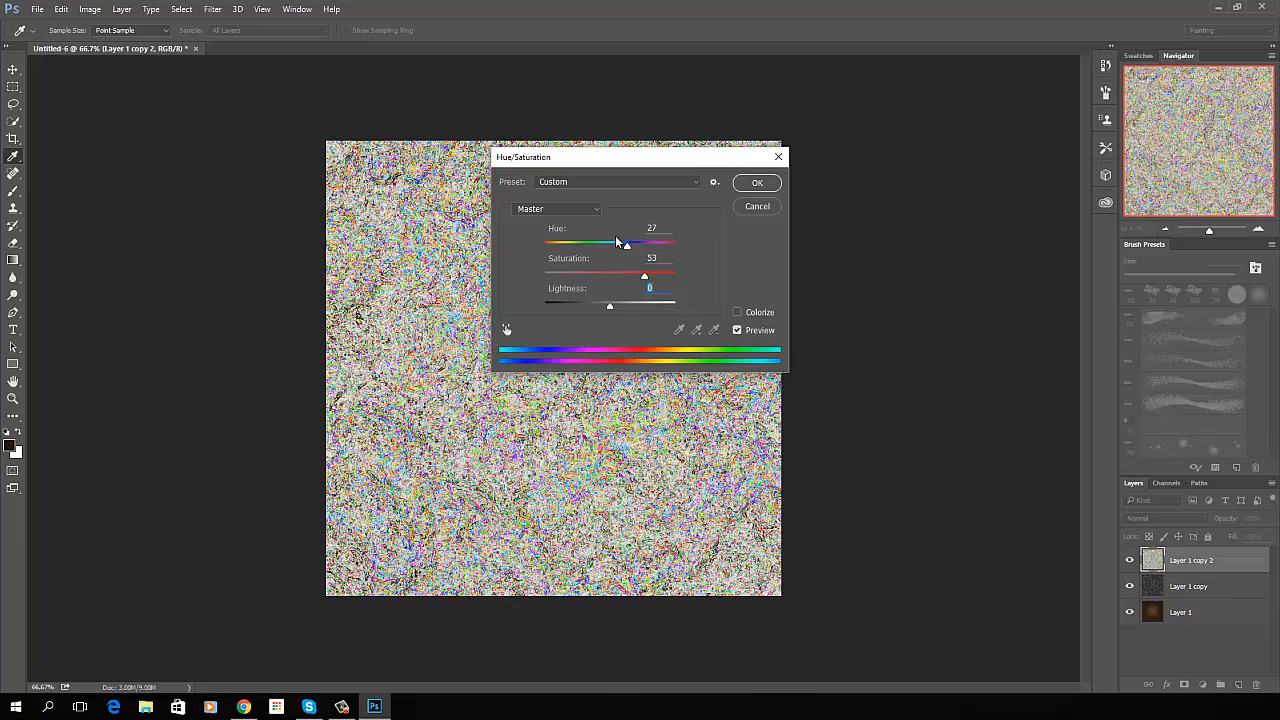
text(-9)
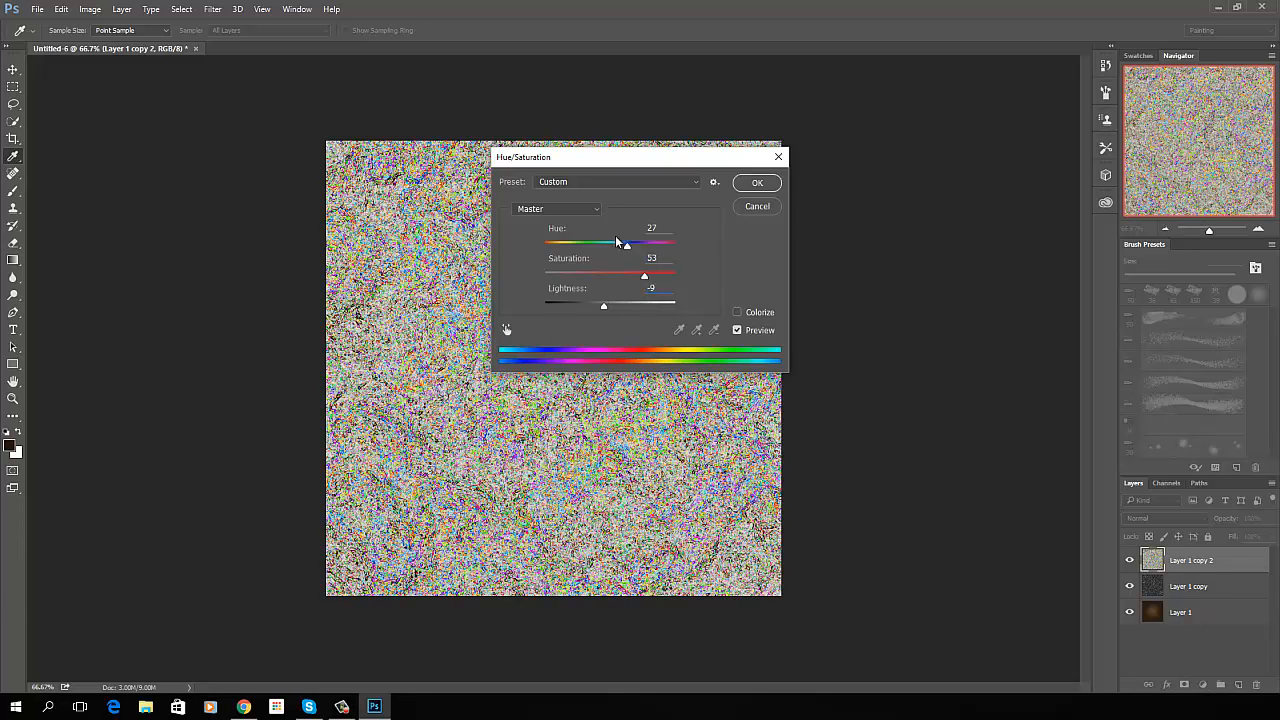
- Enable Colorize for the top layer's Hue/Saturation adjustment and apply it with hue 27, saturation 53 and lightness -9
click(738, 313)
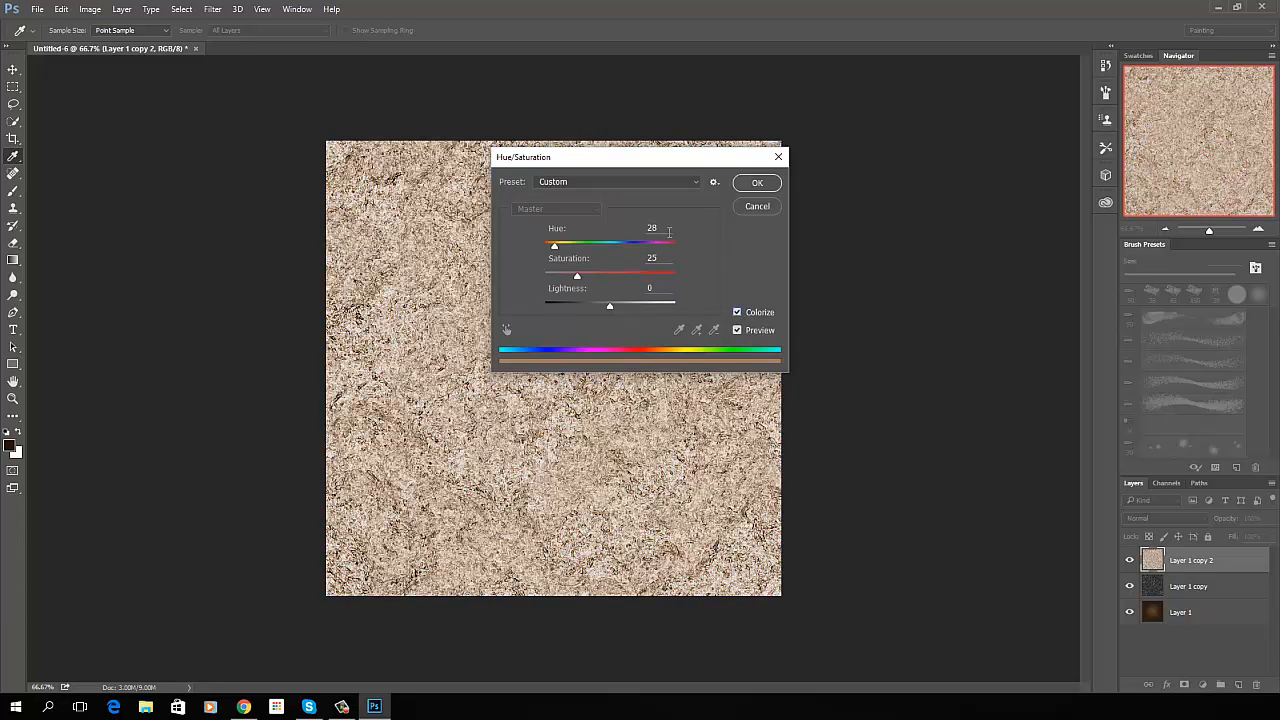
click(669, 232)
text(27)
text(53)
key(Tab)
text(-9)
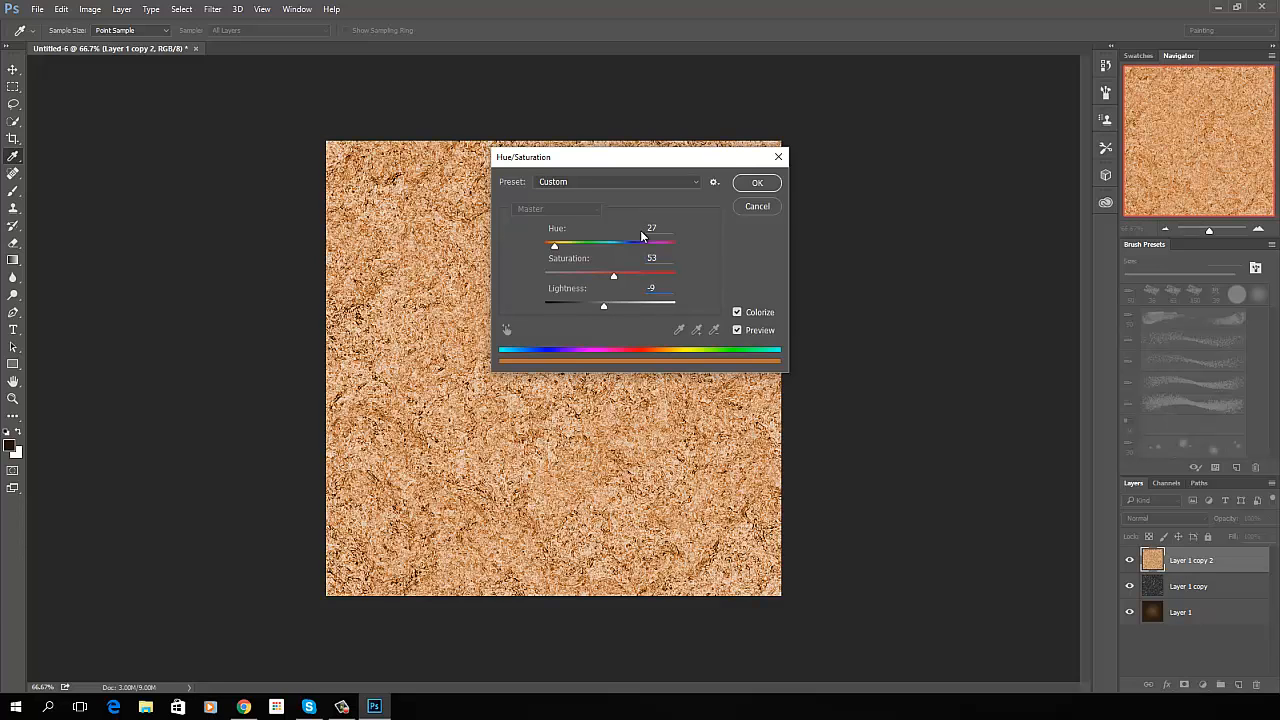
key(Return)
key(g)
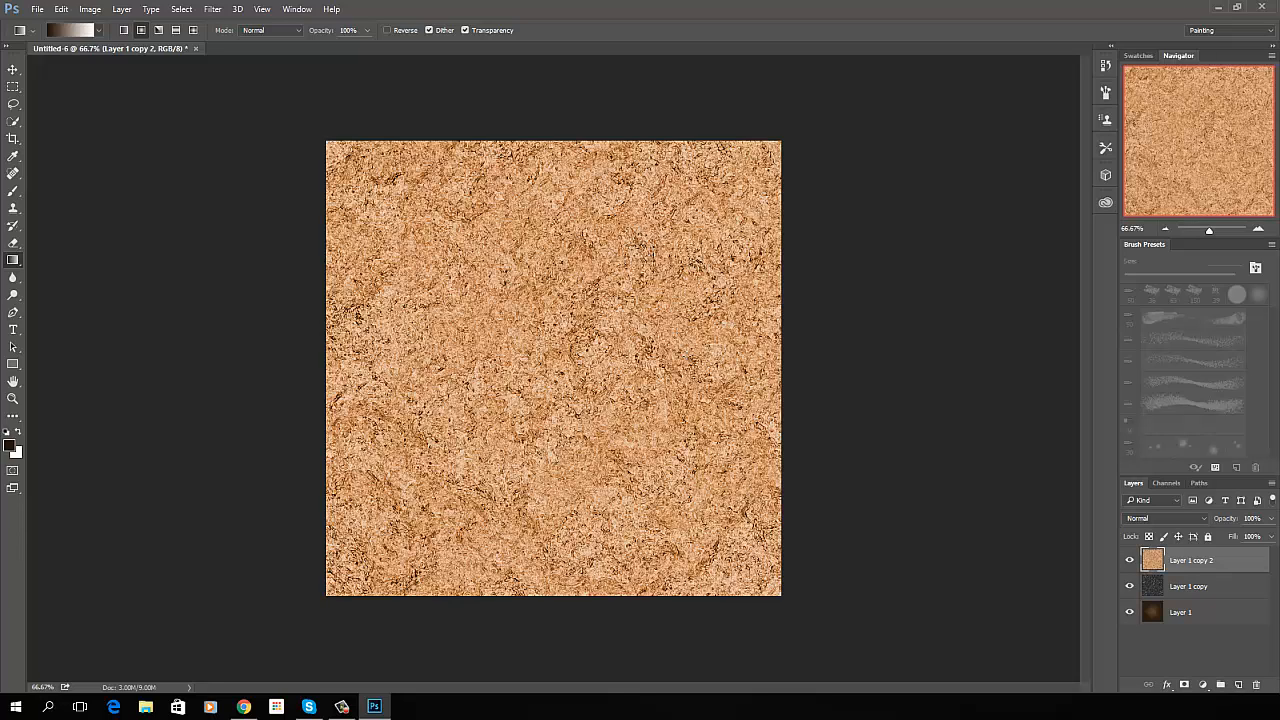
- Hide the top colorized layer and apply the Find Edges filter to the glowing-edges layer, Layer 1 copy, beneath it
click(1130, 560)
click(1201, 588)
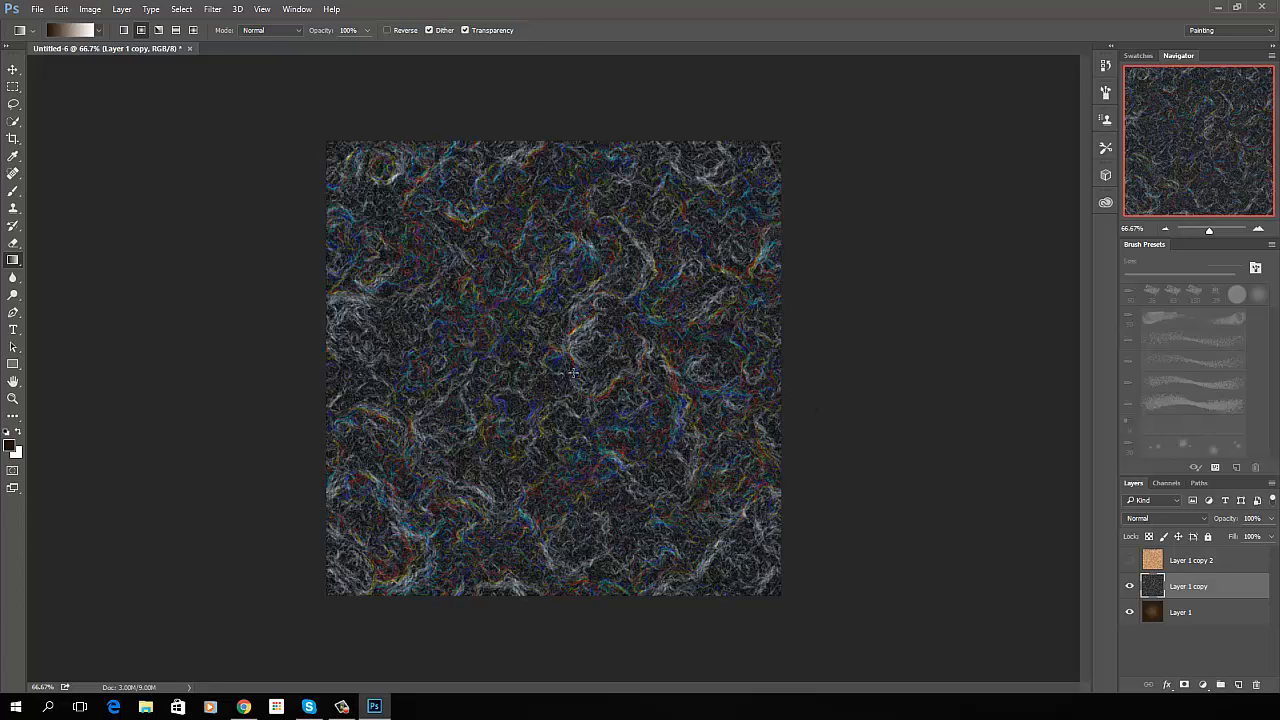
key(ctrl+i)
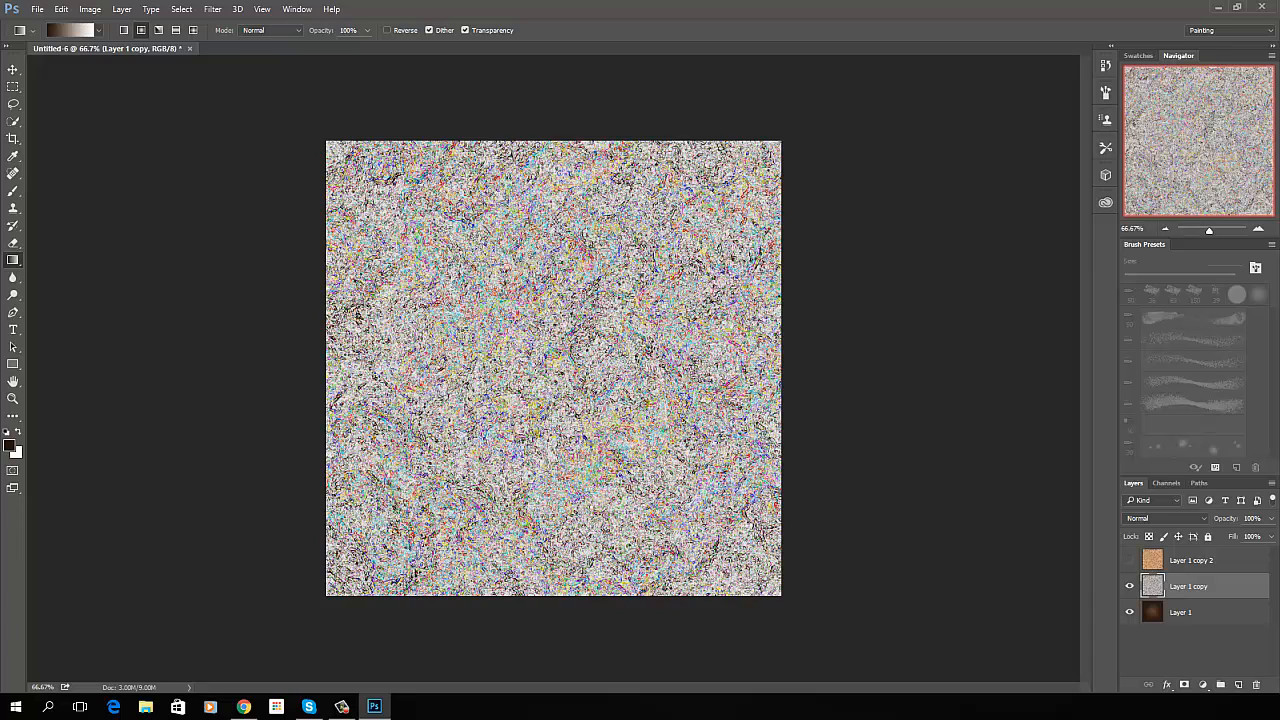
- Colorize Layer 1 copy with a Hue/Saturation adjustment using hue 292 and saturation 66
key(ctrl+u)
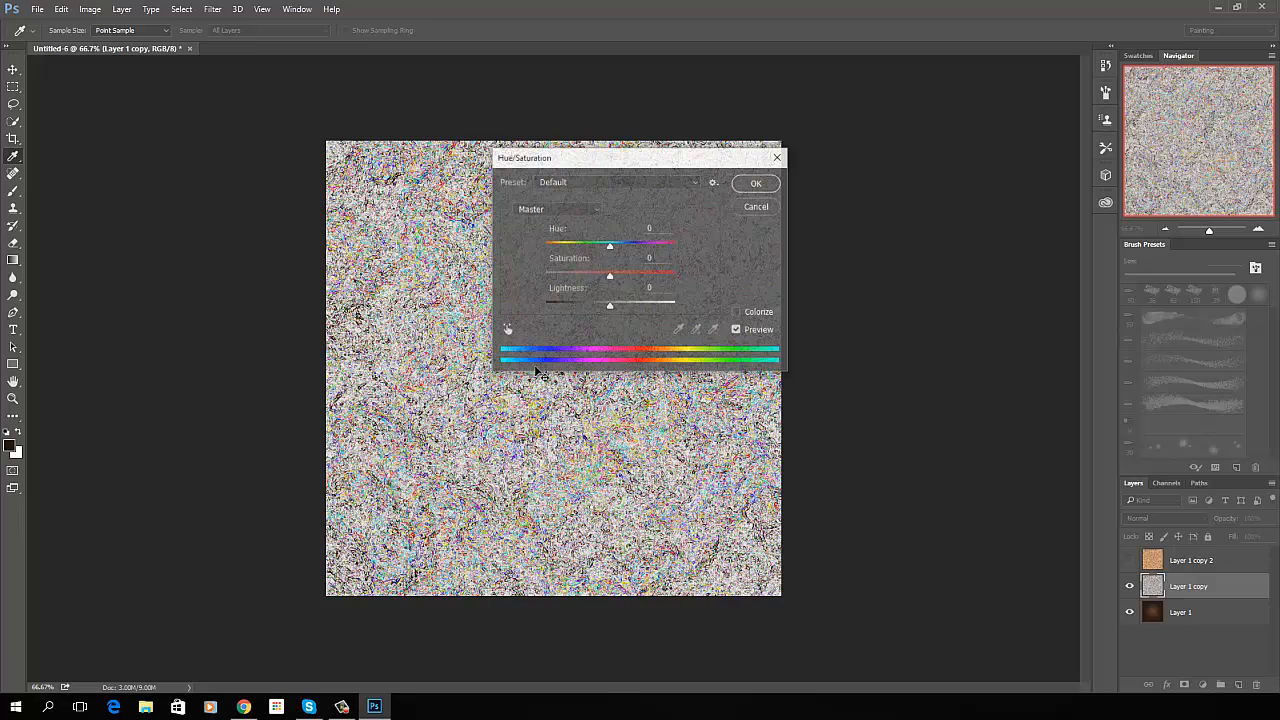
click(737, 312)
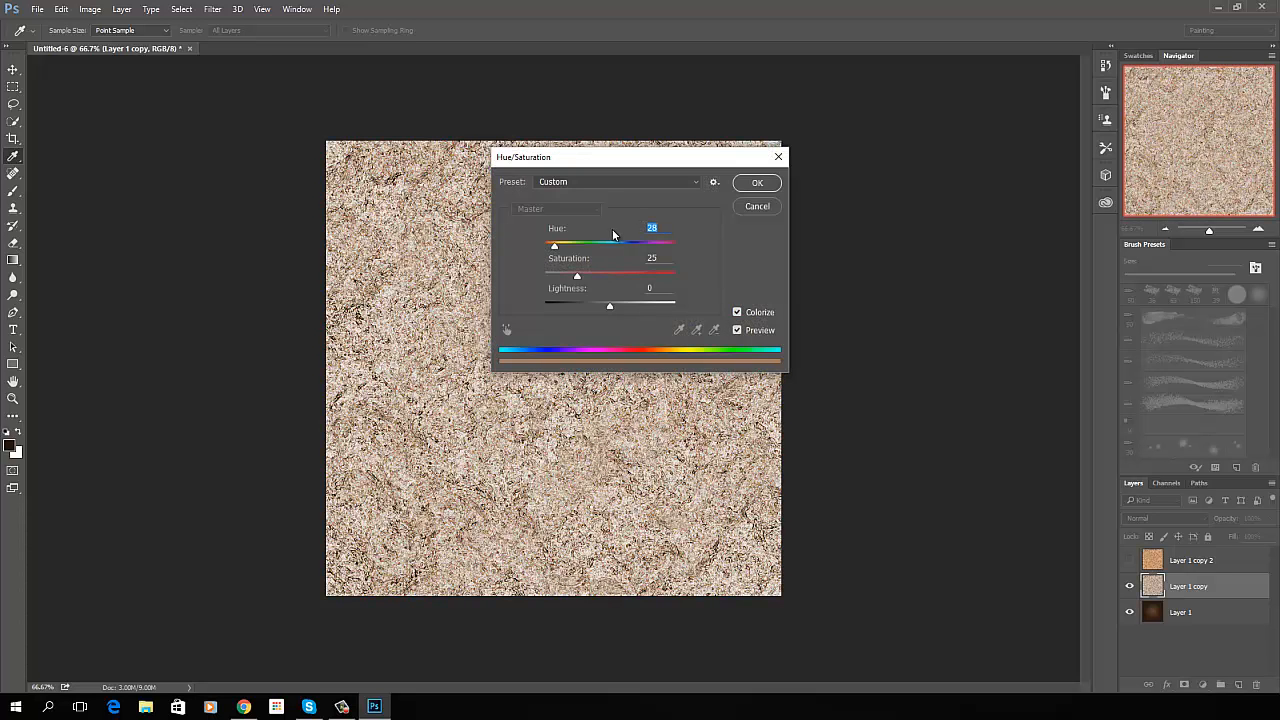
text(292)
key(Tab)
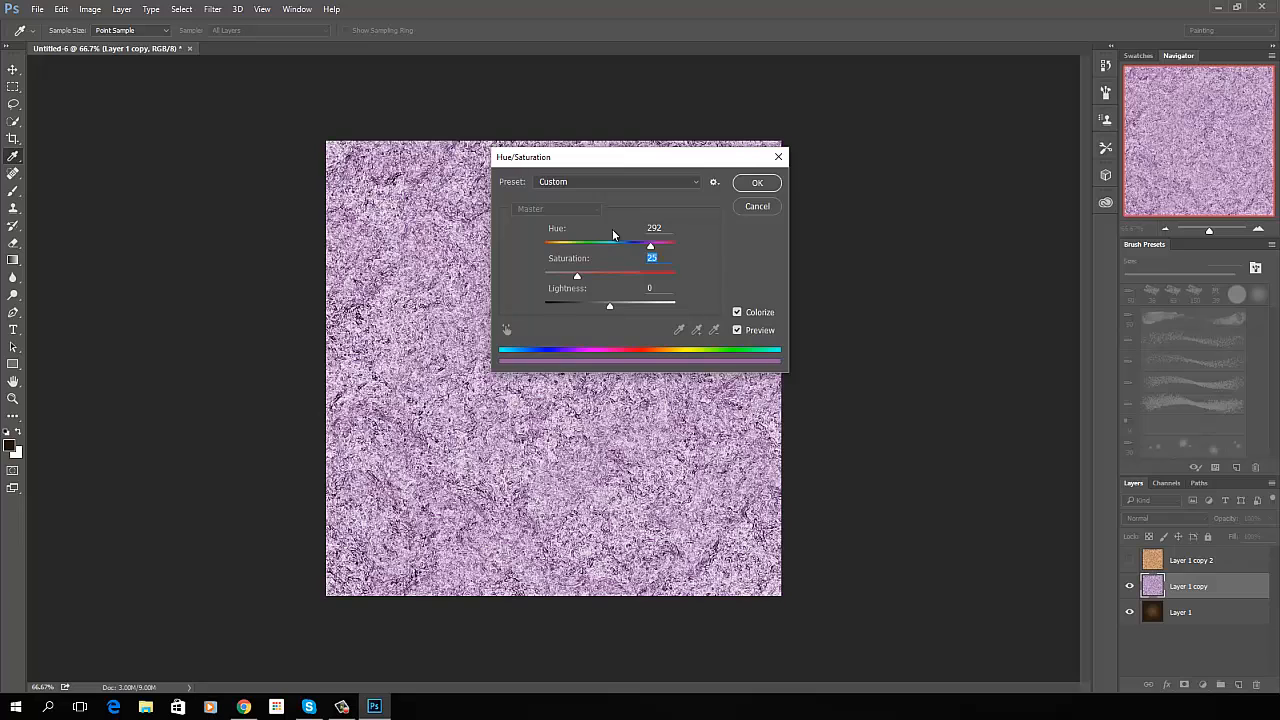
text(66)
click(757, 182)
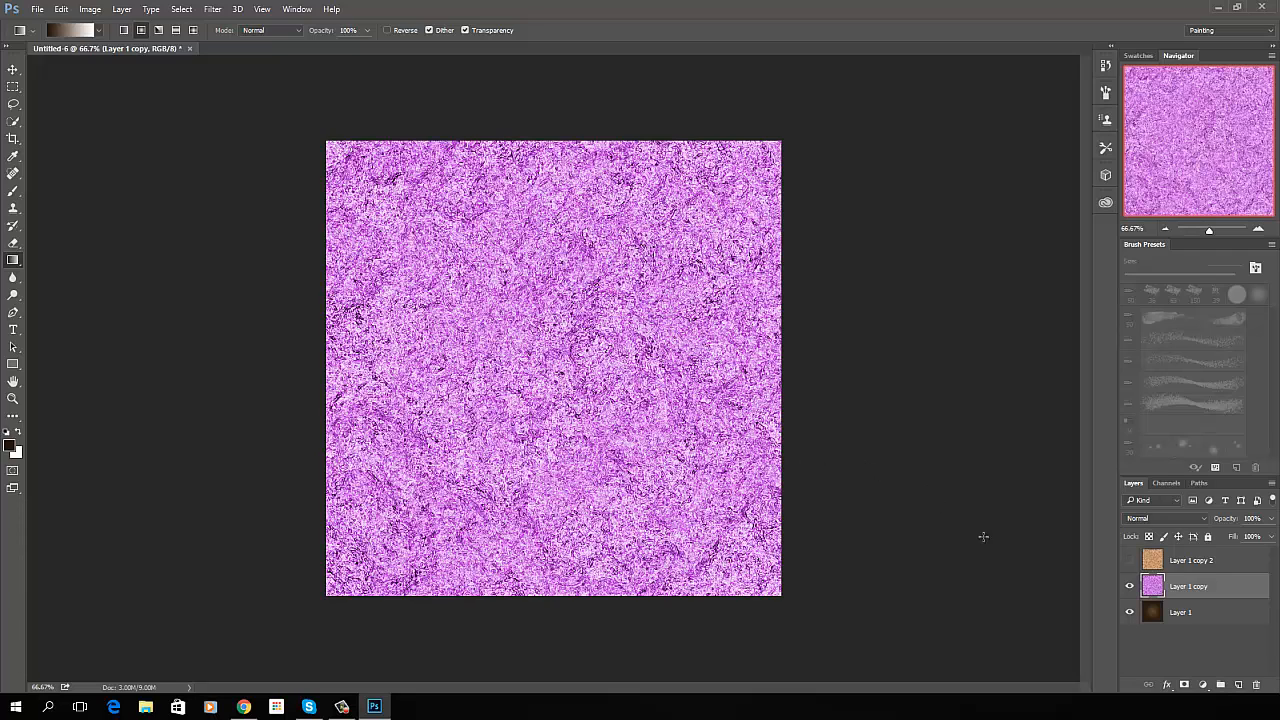
- Set the purple Layer 1 copy to Overlay blend mode with 50% opacity
click(1204, 519)
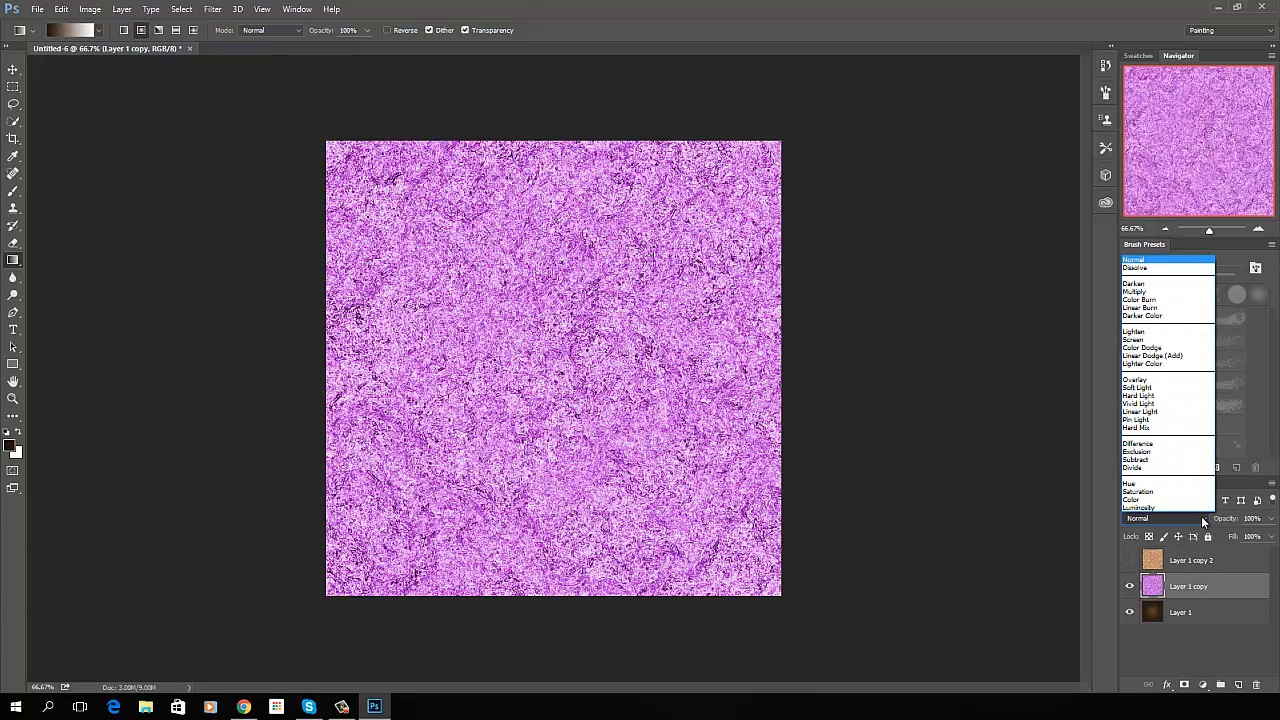
click(1157, 383)
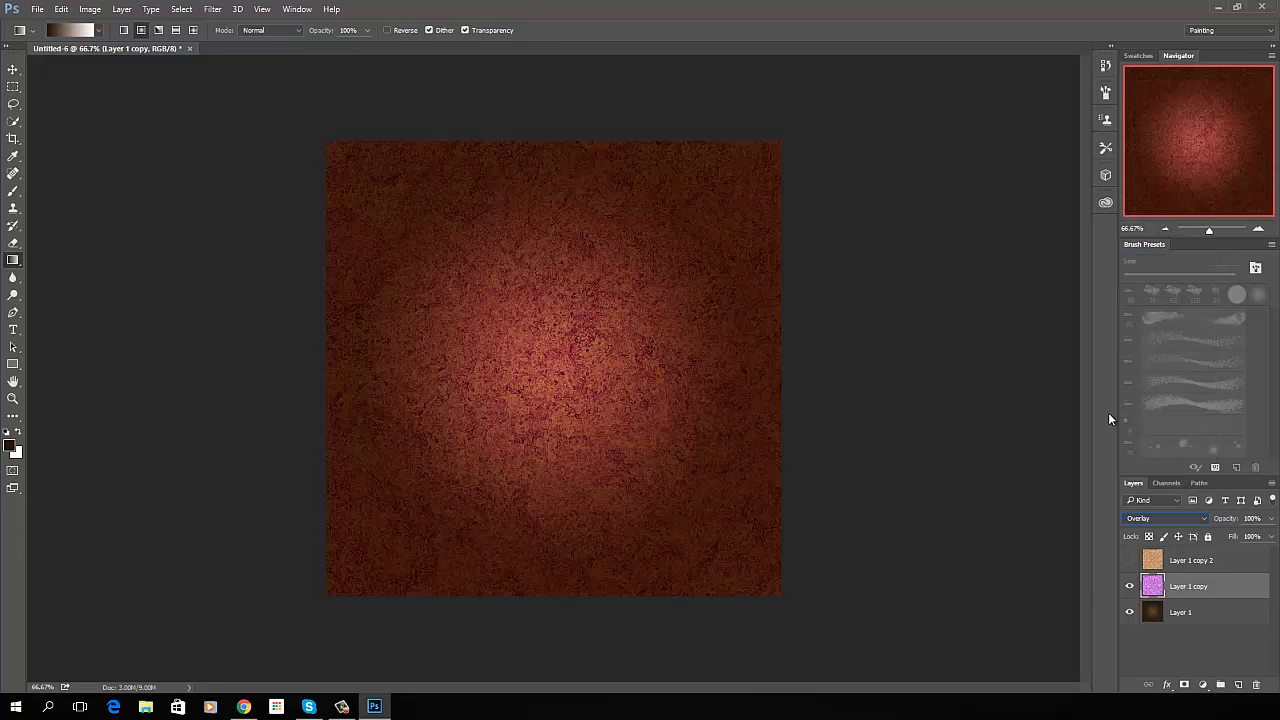
click(1256, 518)
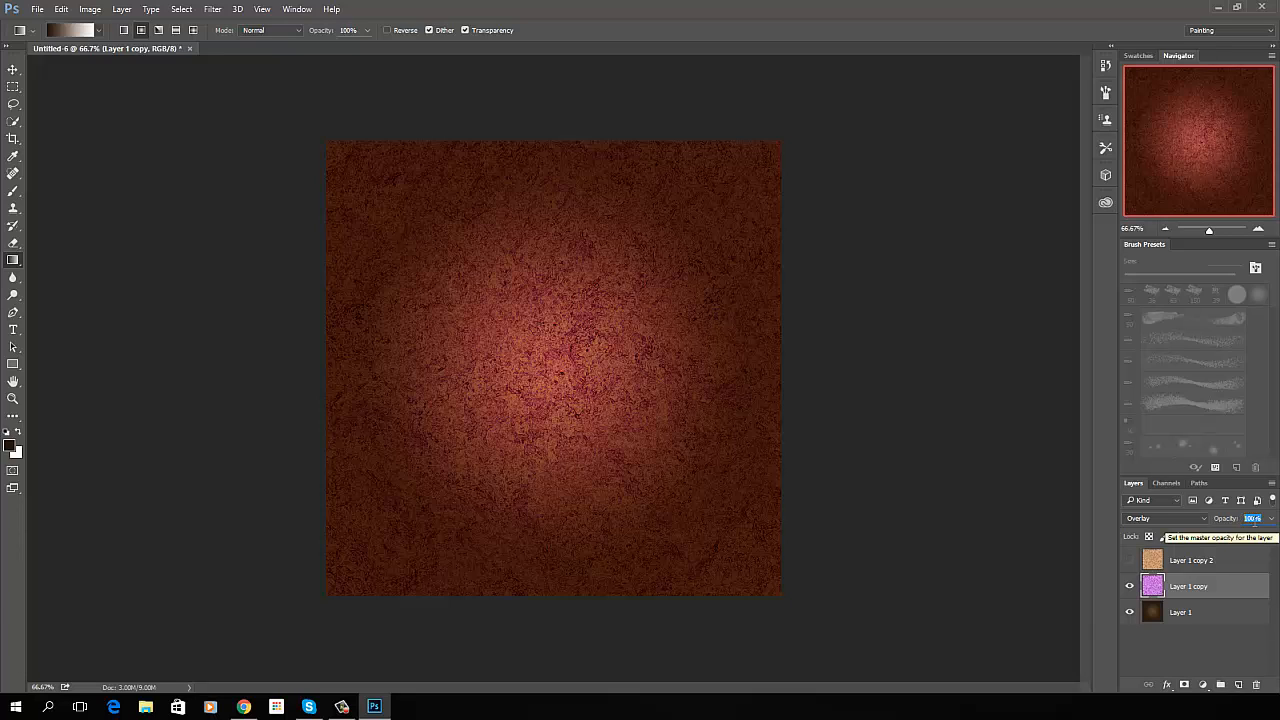
text(50)
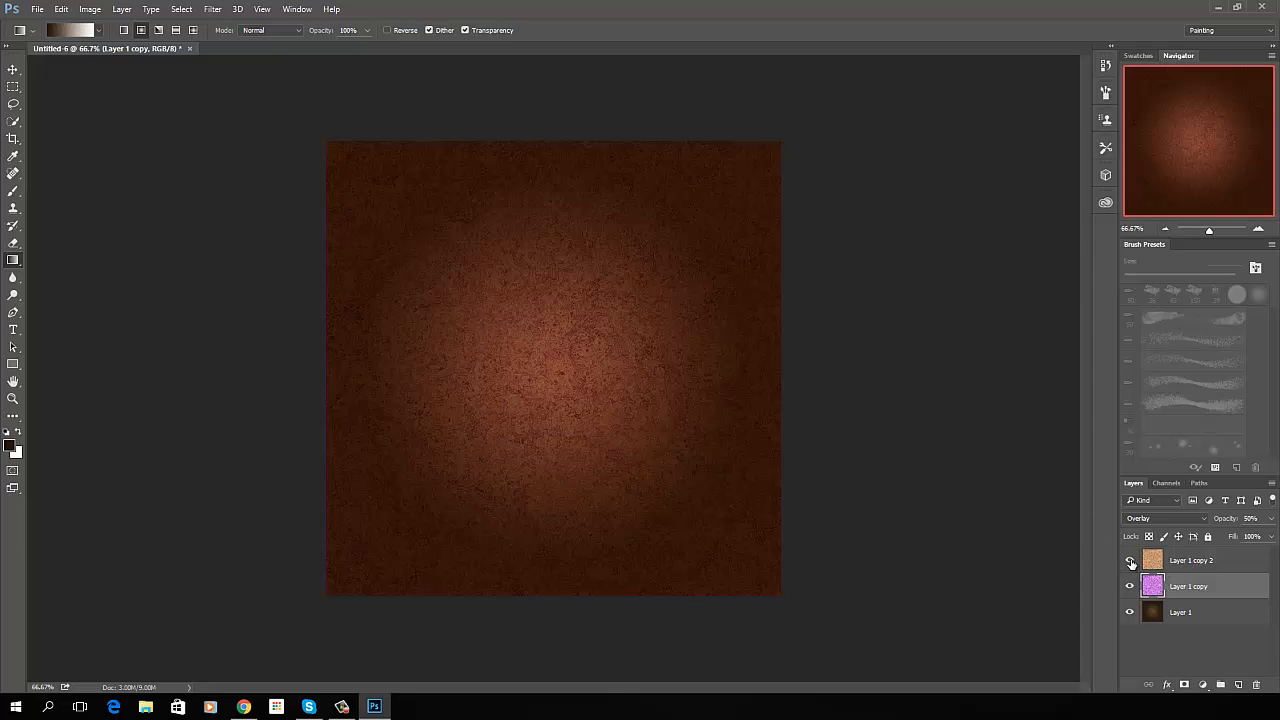
- Show the hidden tan layer, Layer 1 copy 2, in Overlay blend mode and duplicate it
click(1130, 562)
click(1188, 562)
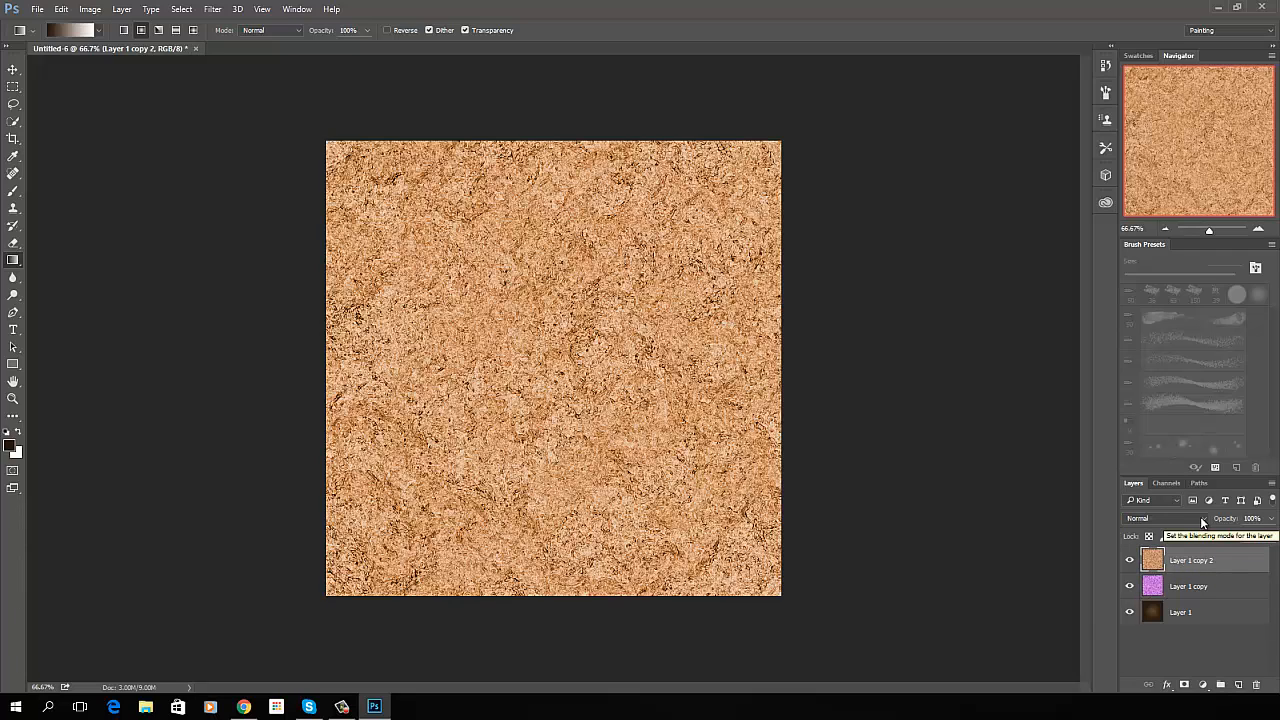
click(1192, 519)
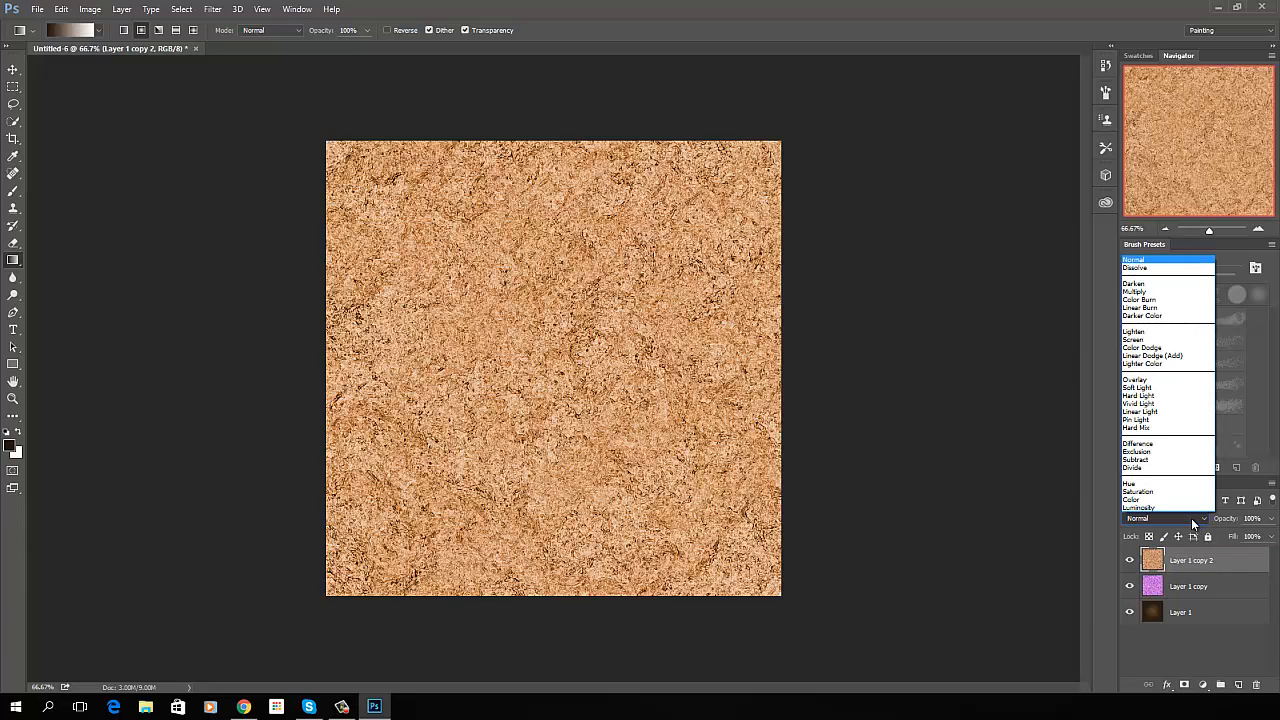
click(1136, 380)
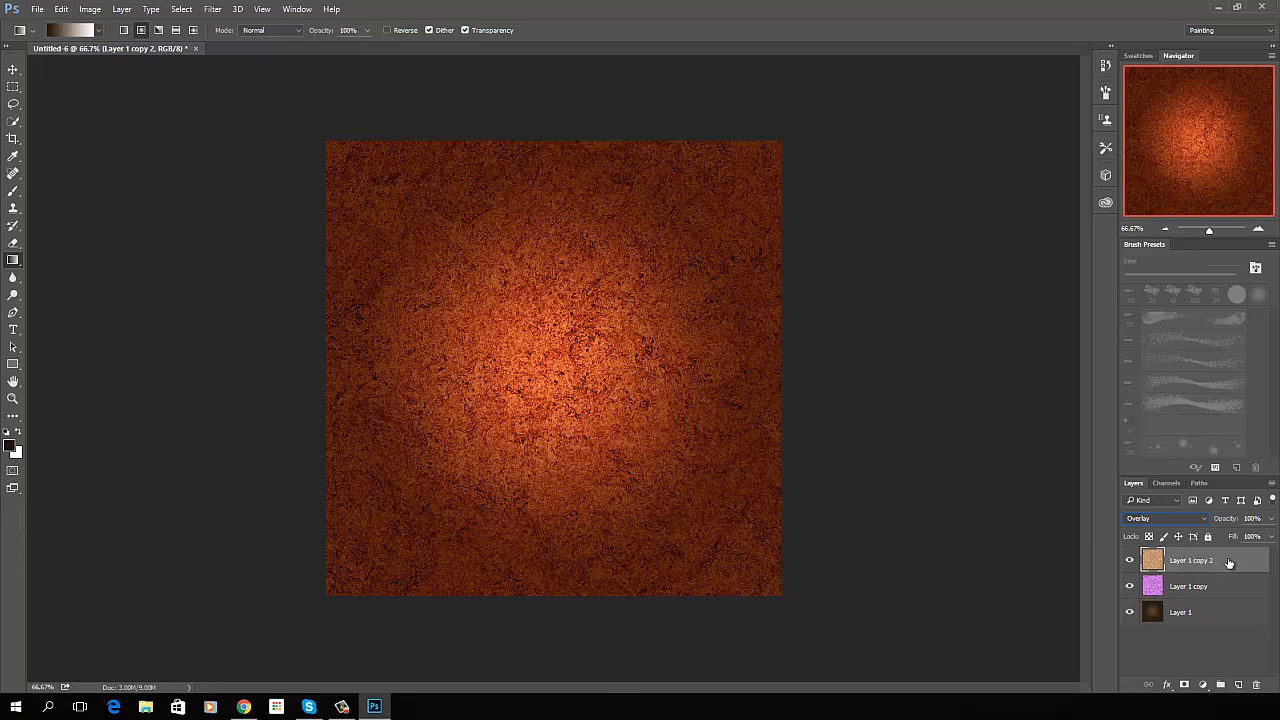
key(ctrl+j)
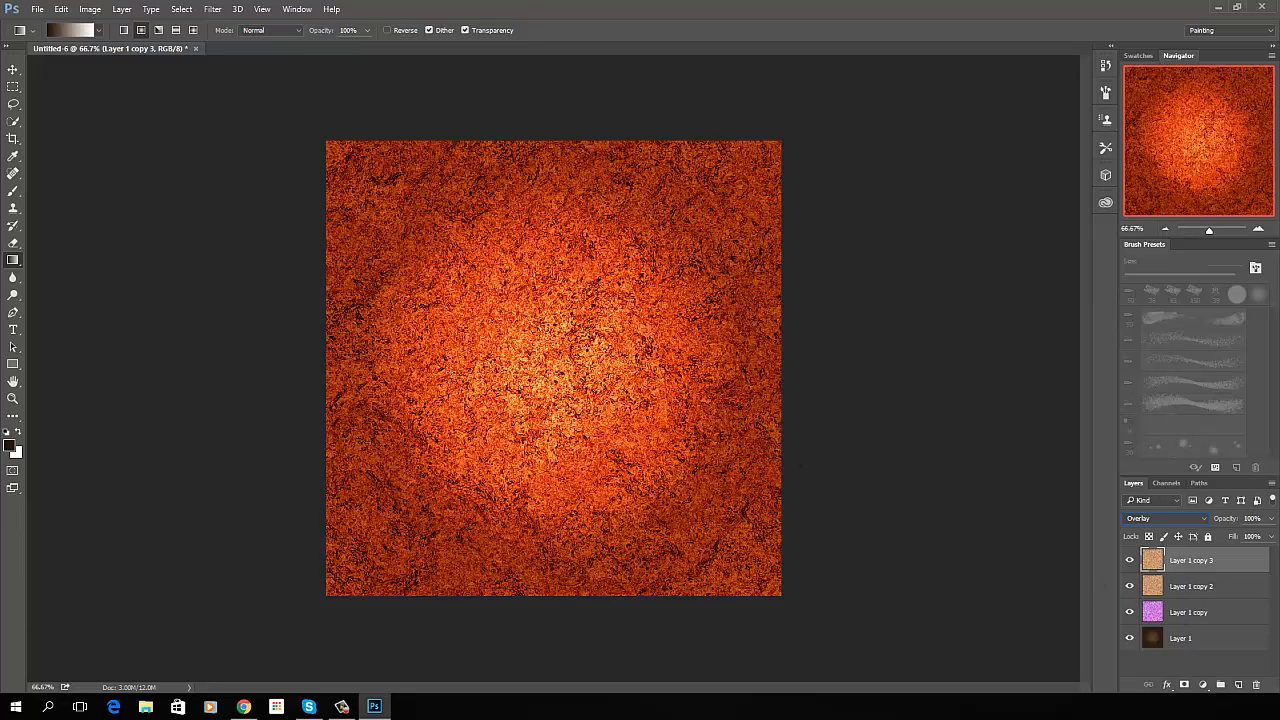
- Start a Color Range selection on the duplicated top layer using sampled colors and a fuzziness of 40
click(184, 12)
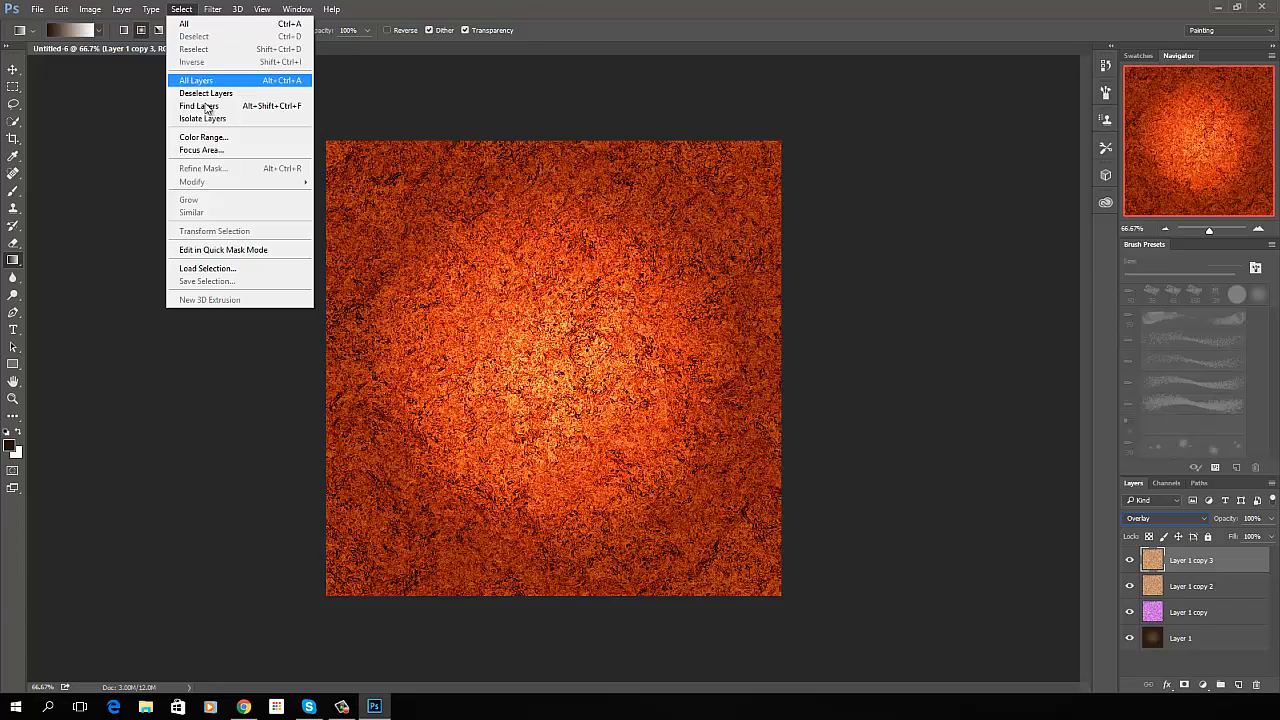
click(204, 138)
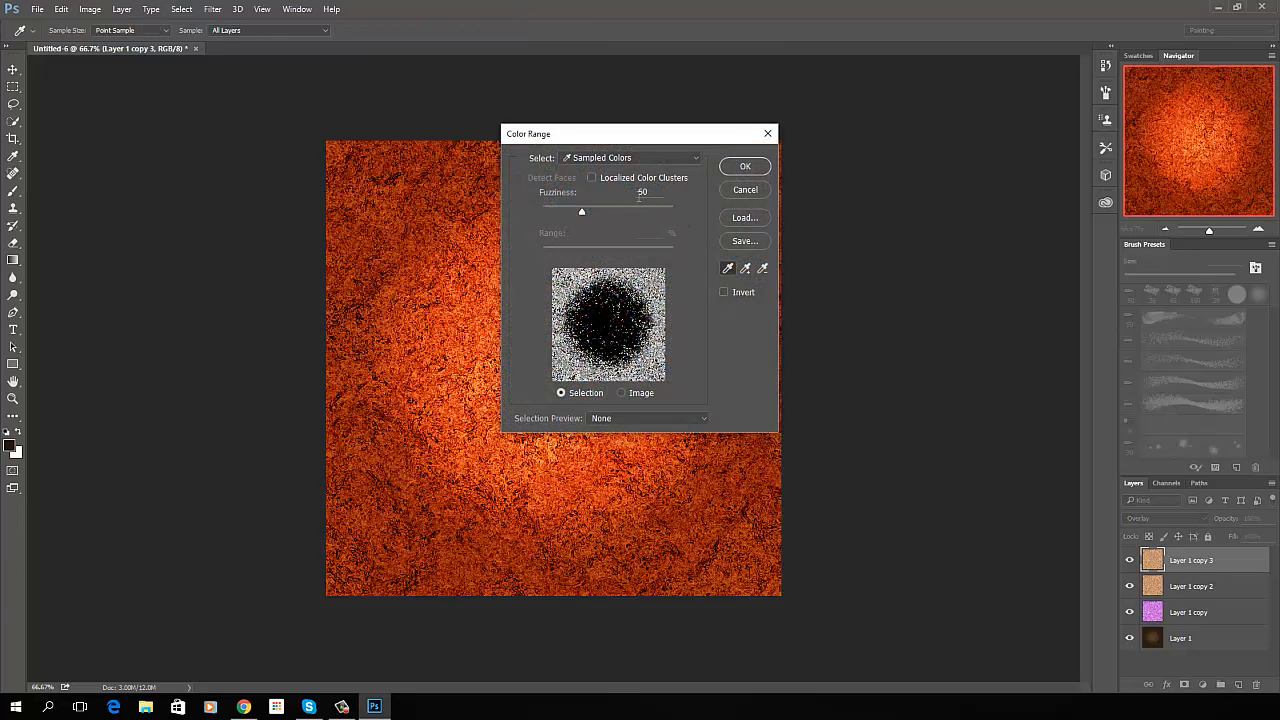
drag(656, 191, 630, 196)
text(40)
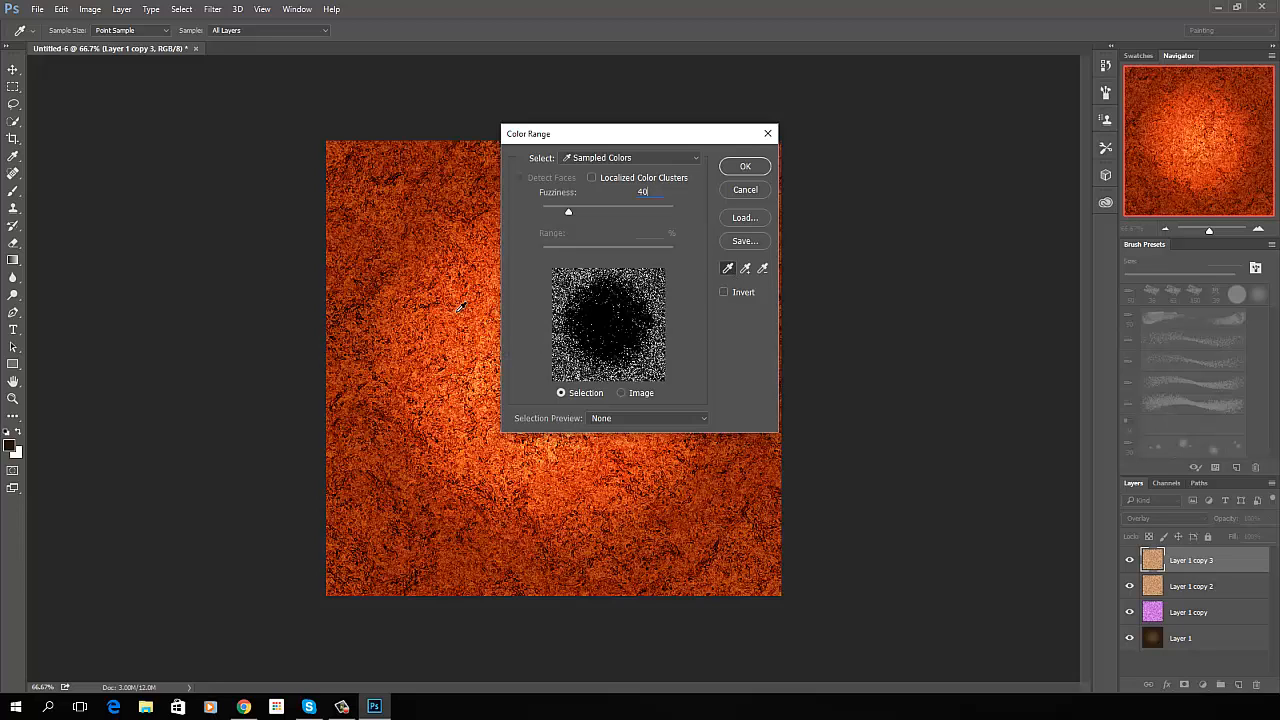
- Sample colors across the texture until a dark red is picked near its lower edge, and accept the Color Range selection
click(409, 276)
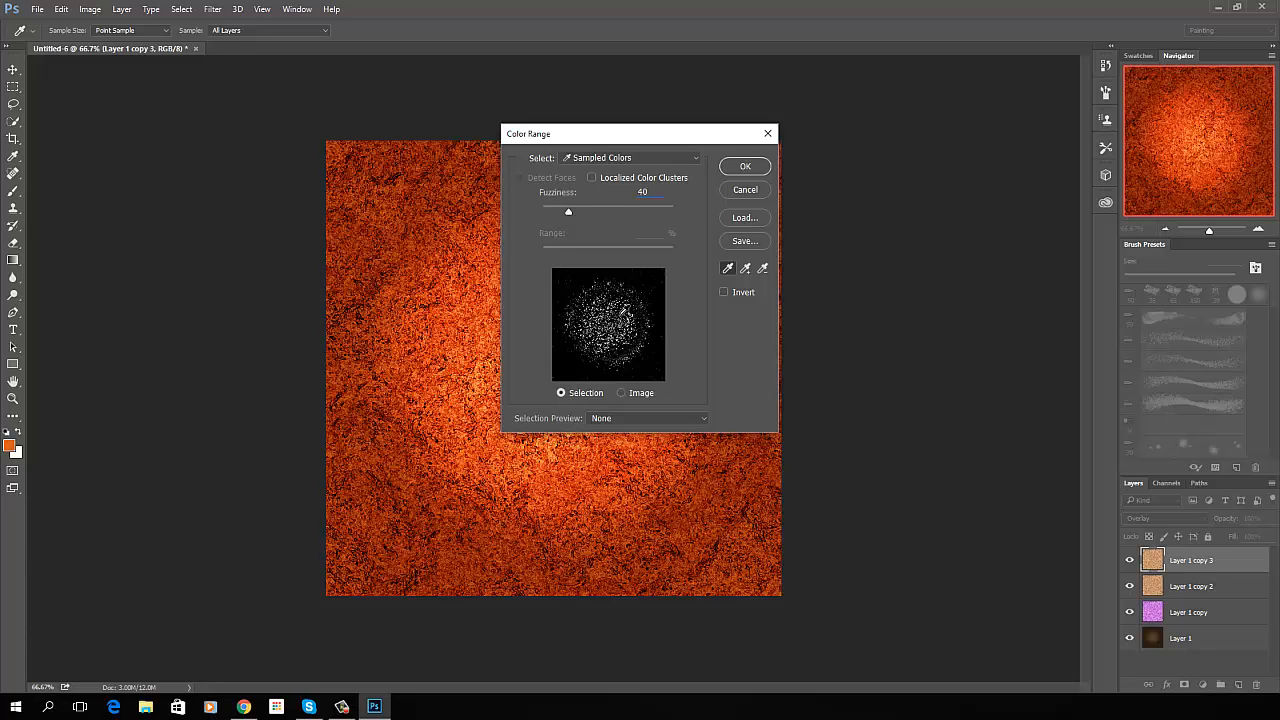
click(415, 472)
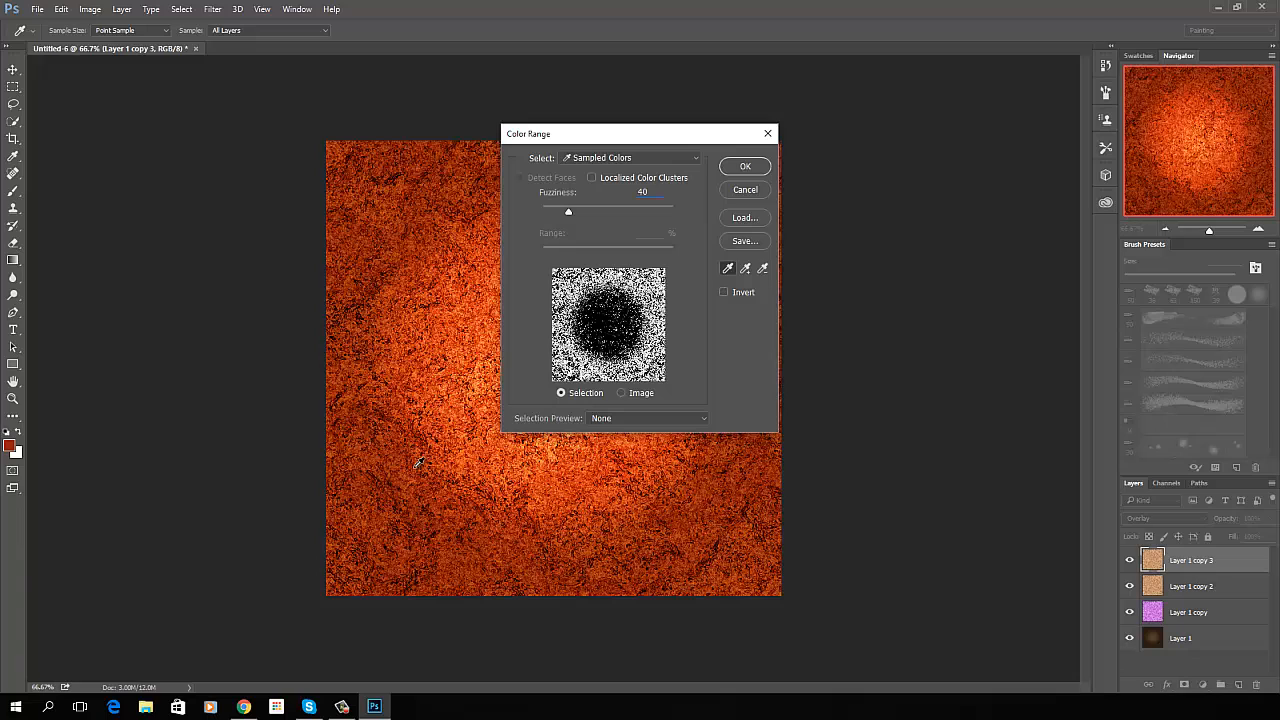
click(419, 463)
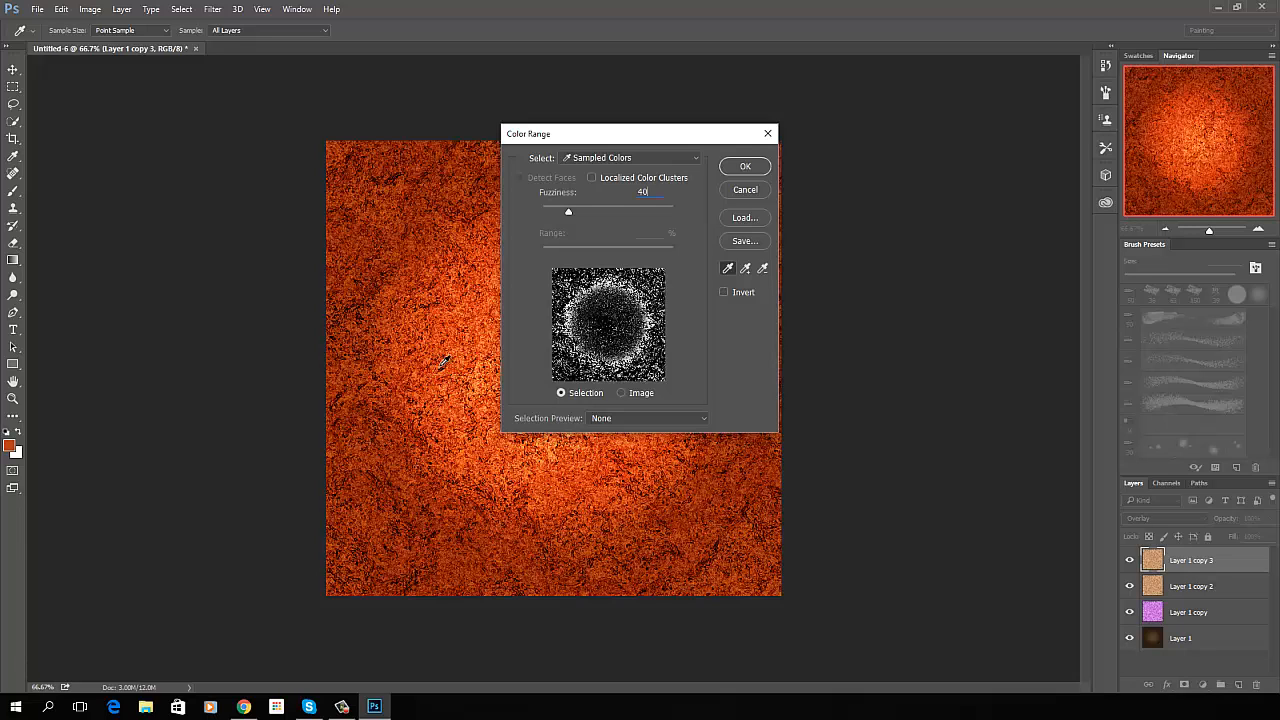
click(491, 526)
click(568, 514)
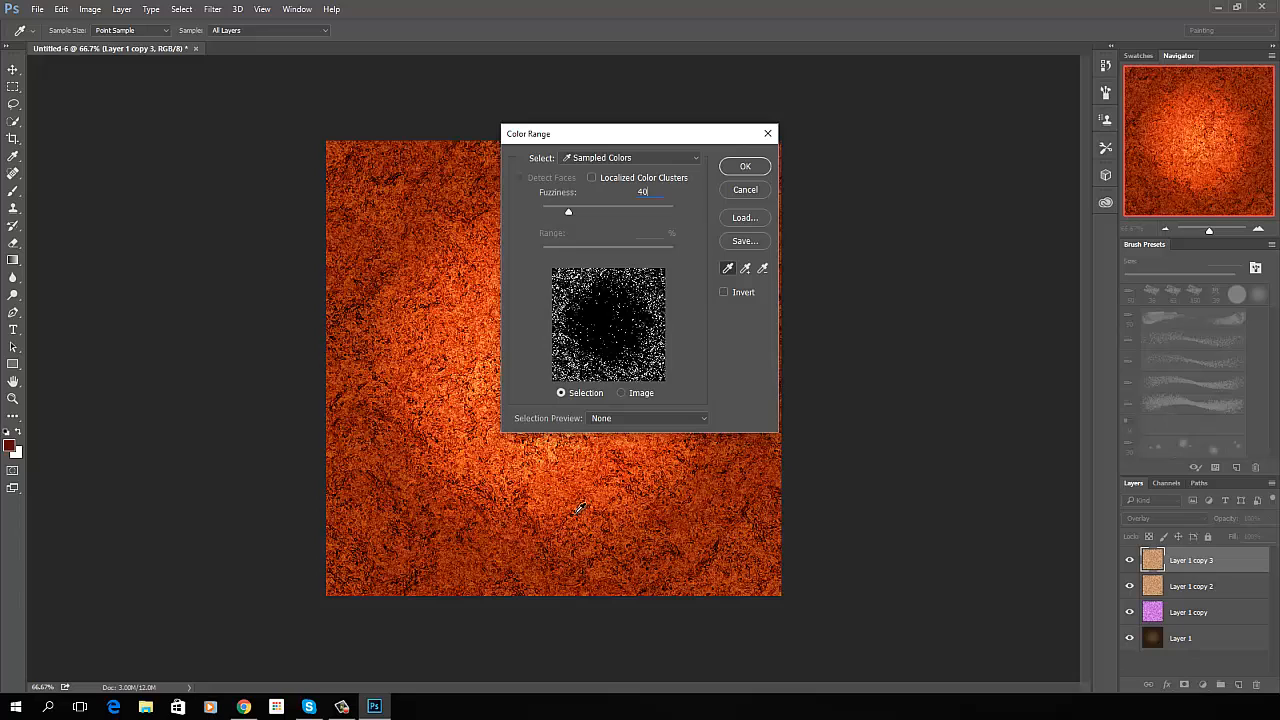
click(578, 508)
click(593, 506)
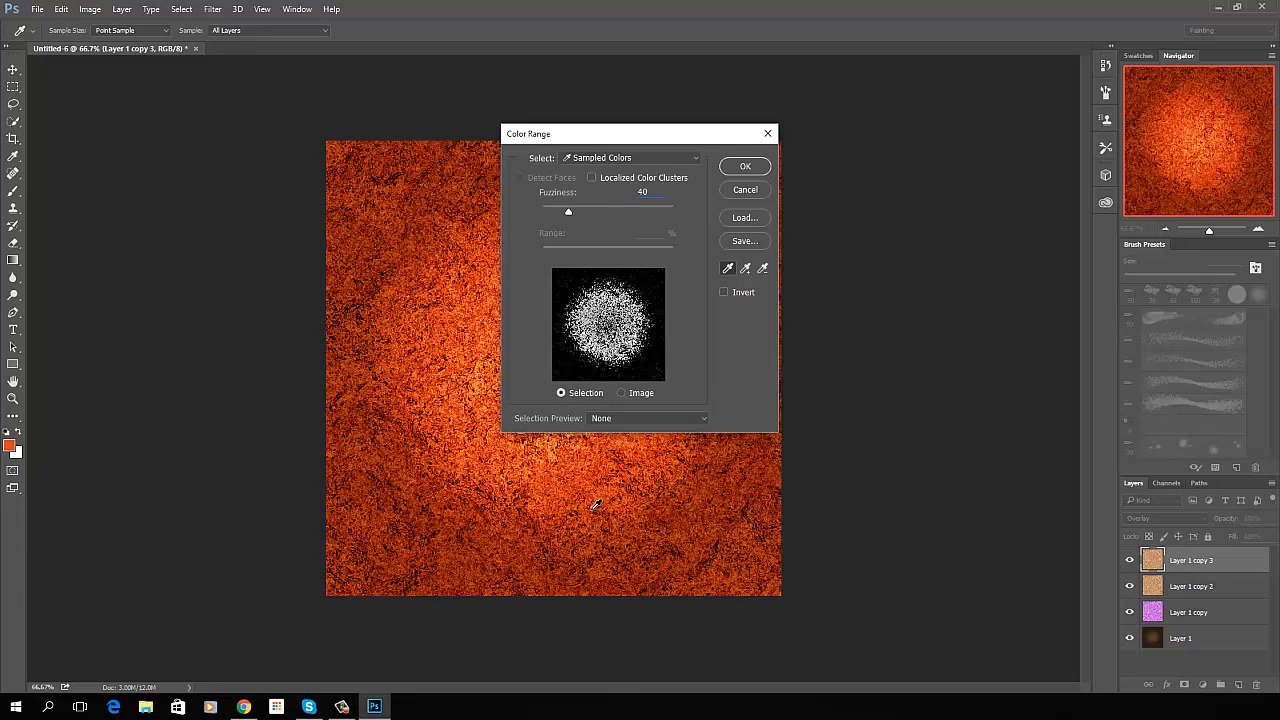
click(563, 493)
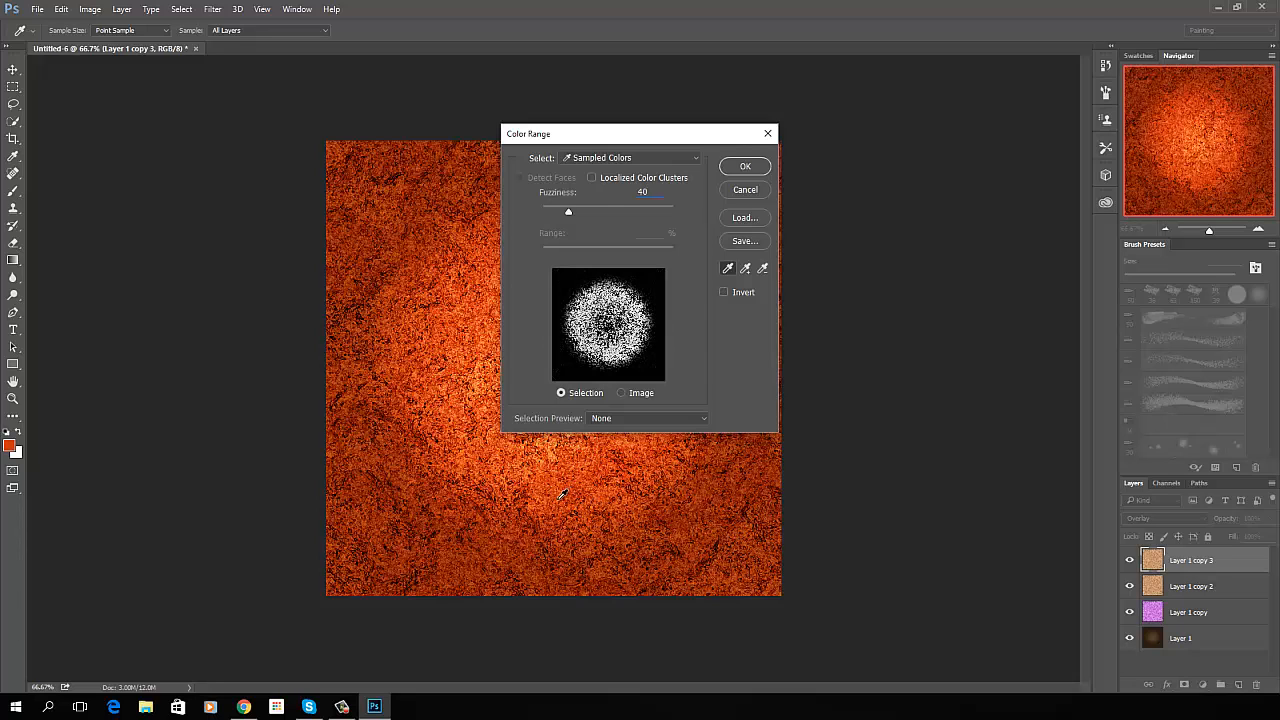
click(535, 489)
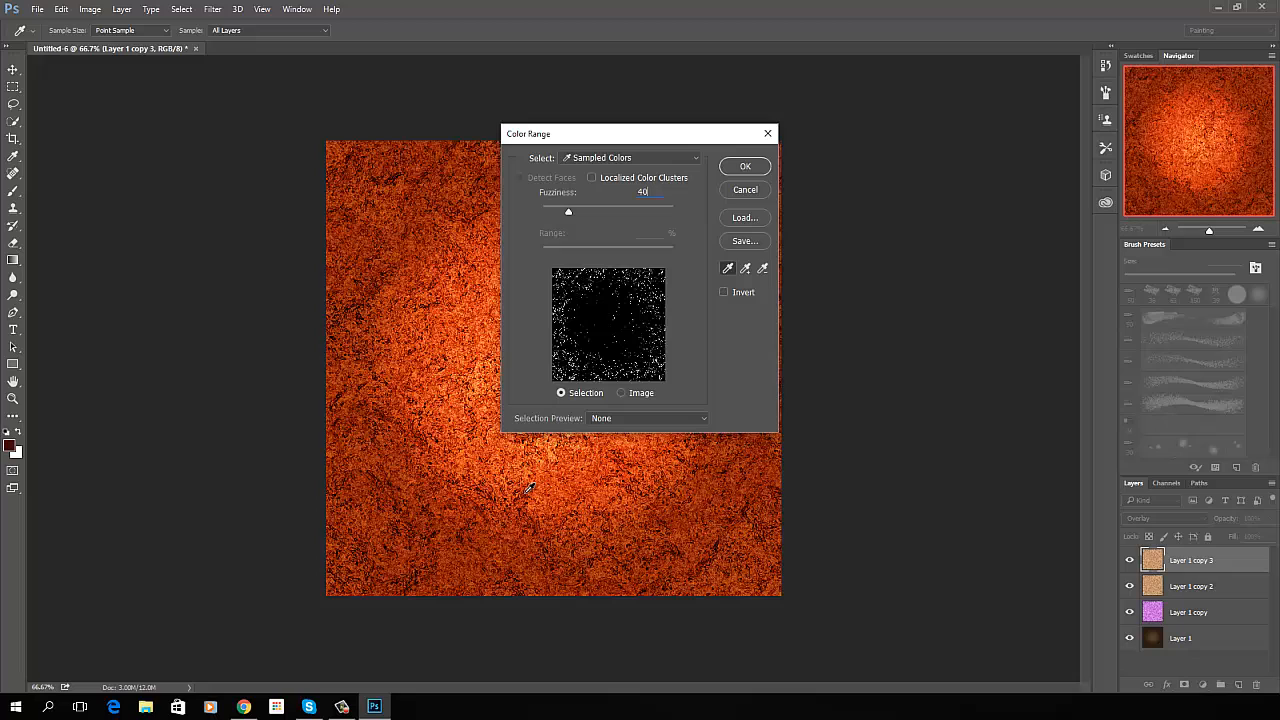
click(444, 212)
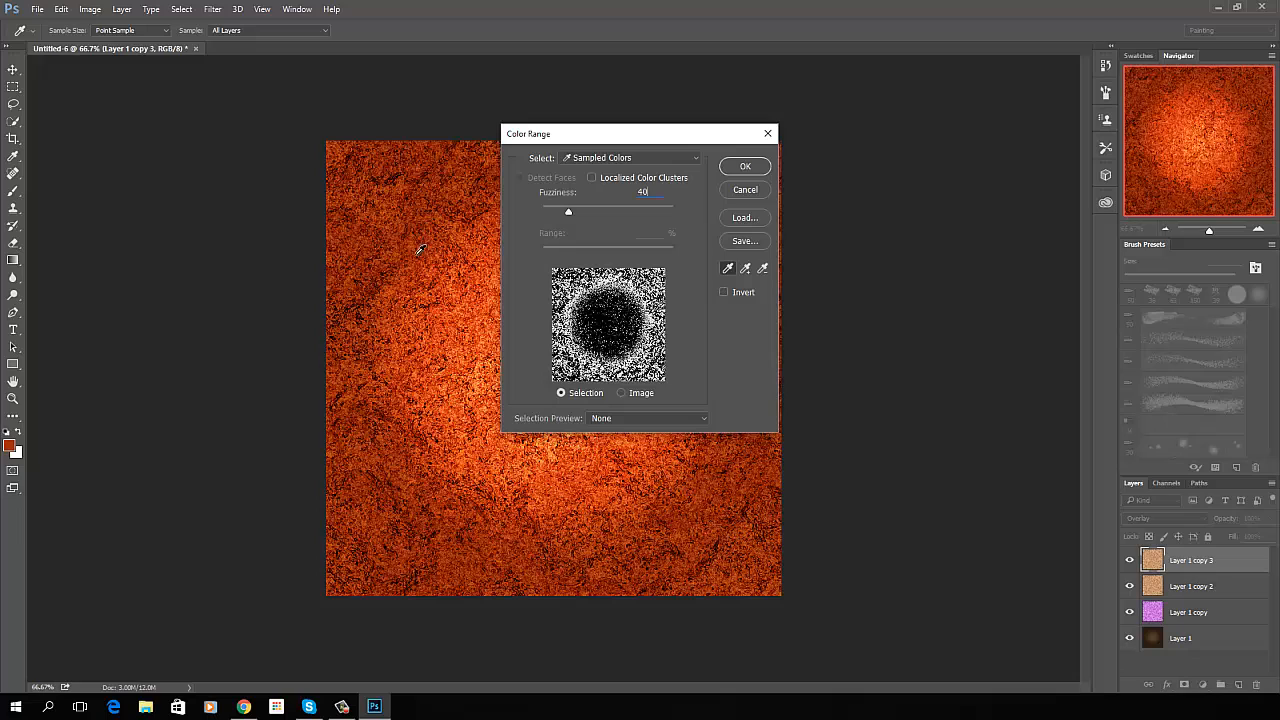
click(418, 261)
click(420, 276)
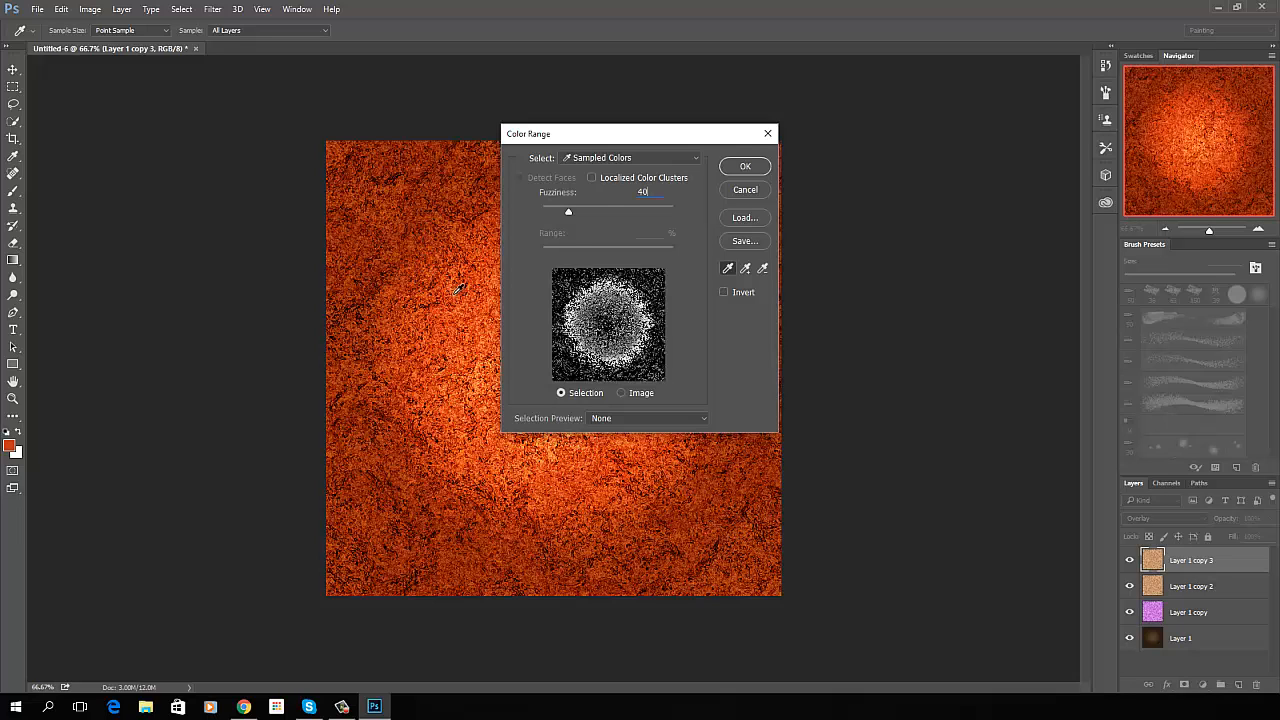
click(459, 289)
click(360, 169)
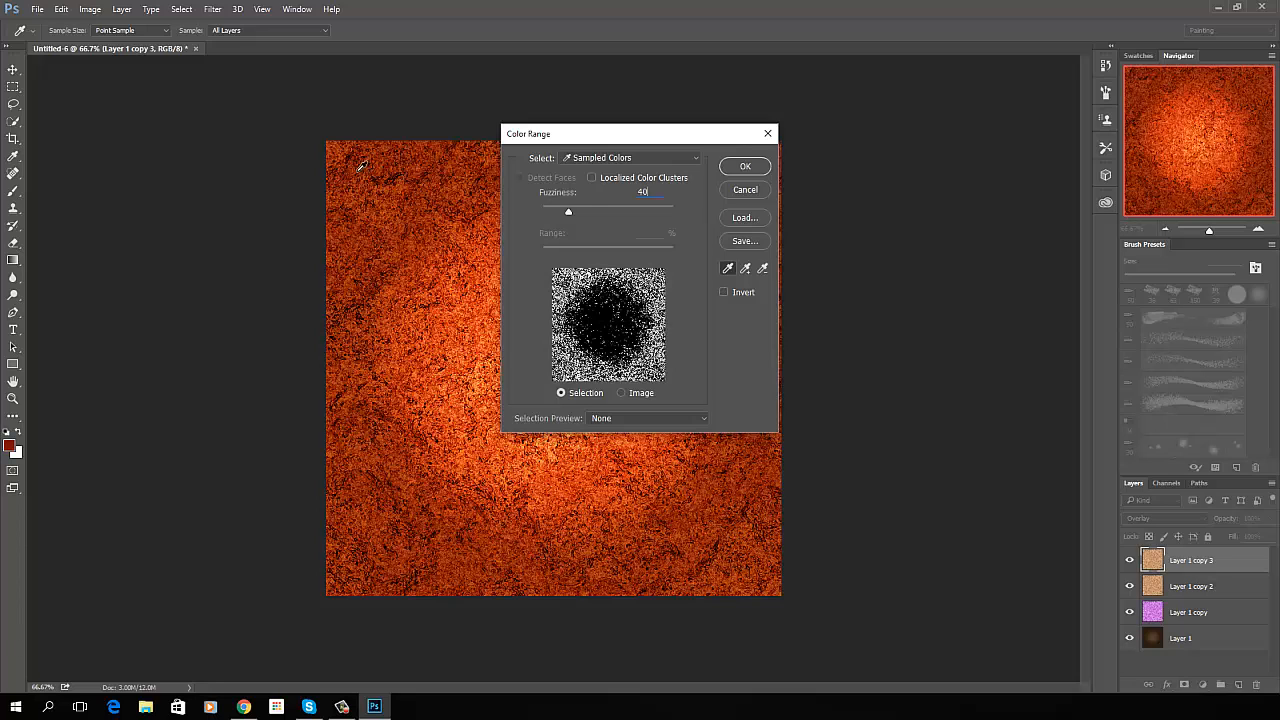
click(358, 162)
click(355, 162)
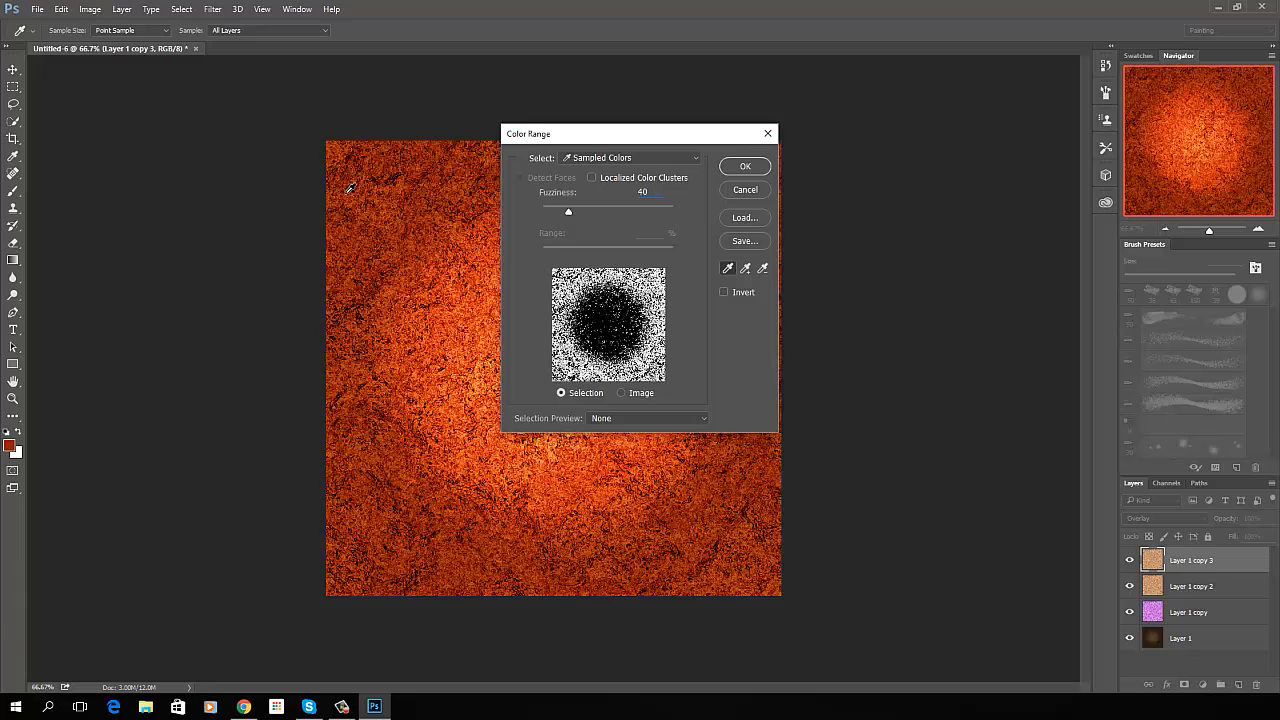
click(344, 201)
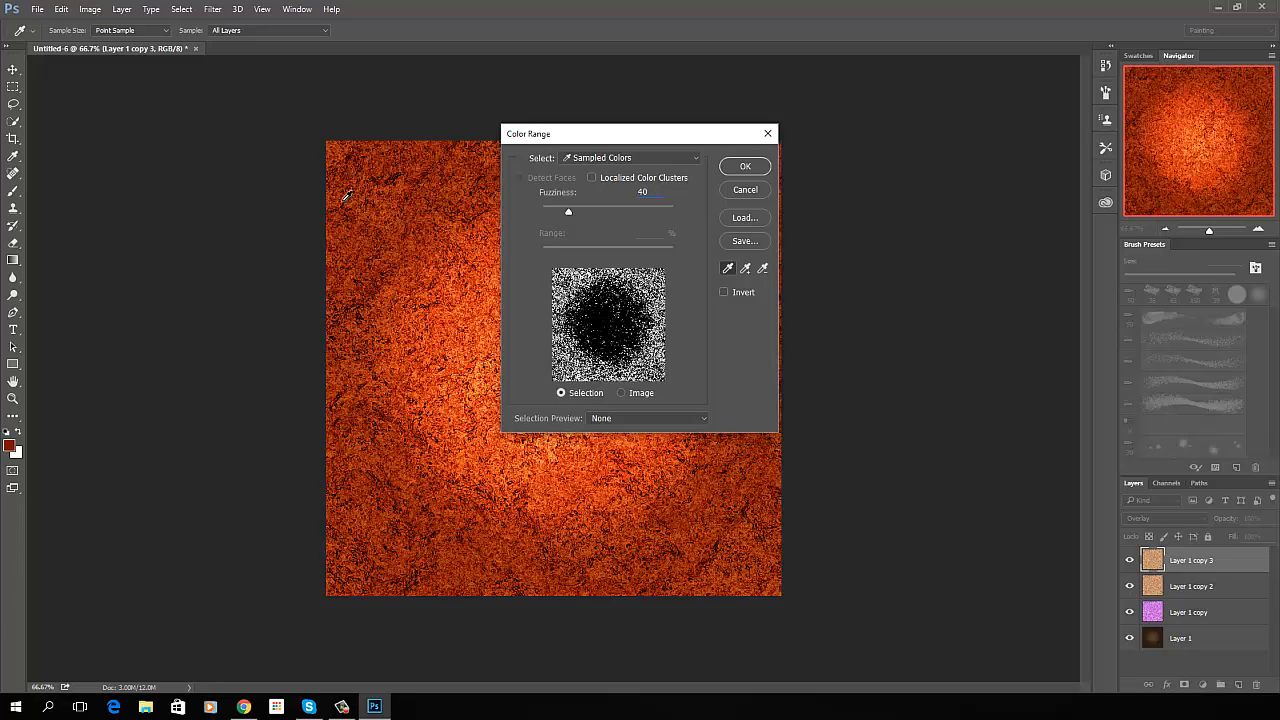
click(340, 196)
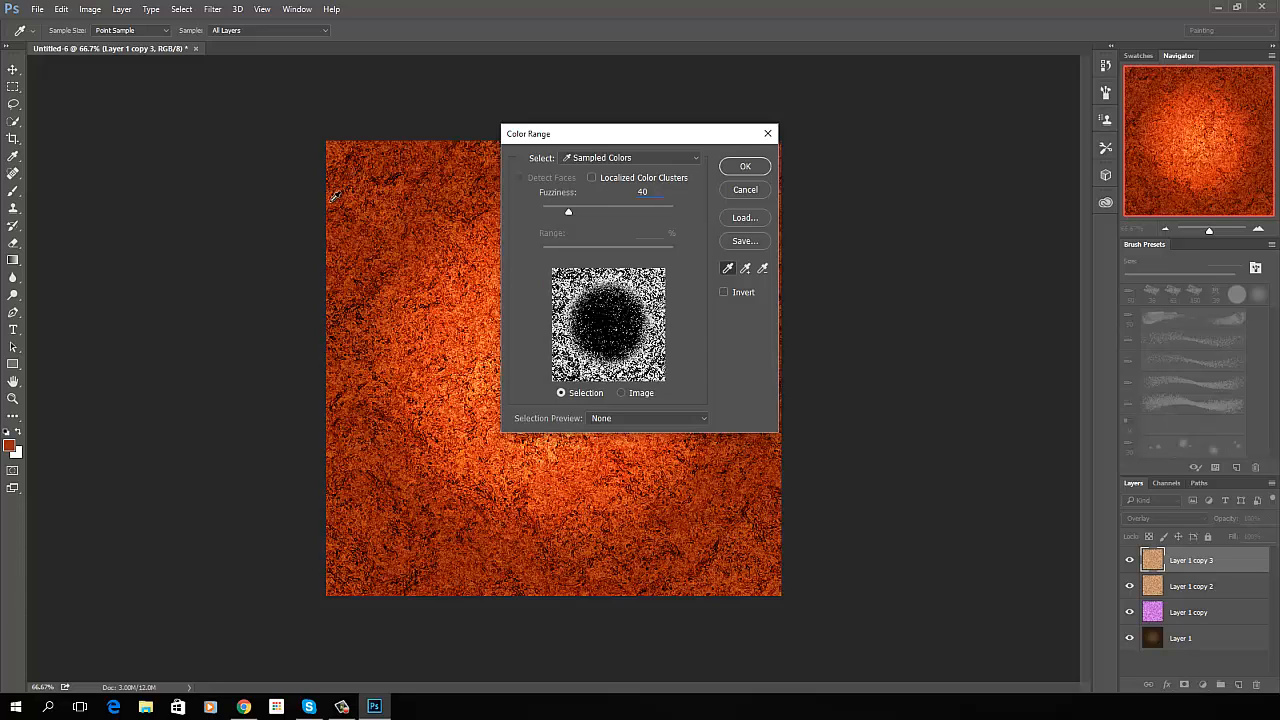
click(338, 198)
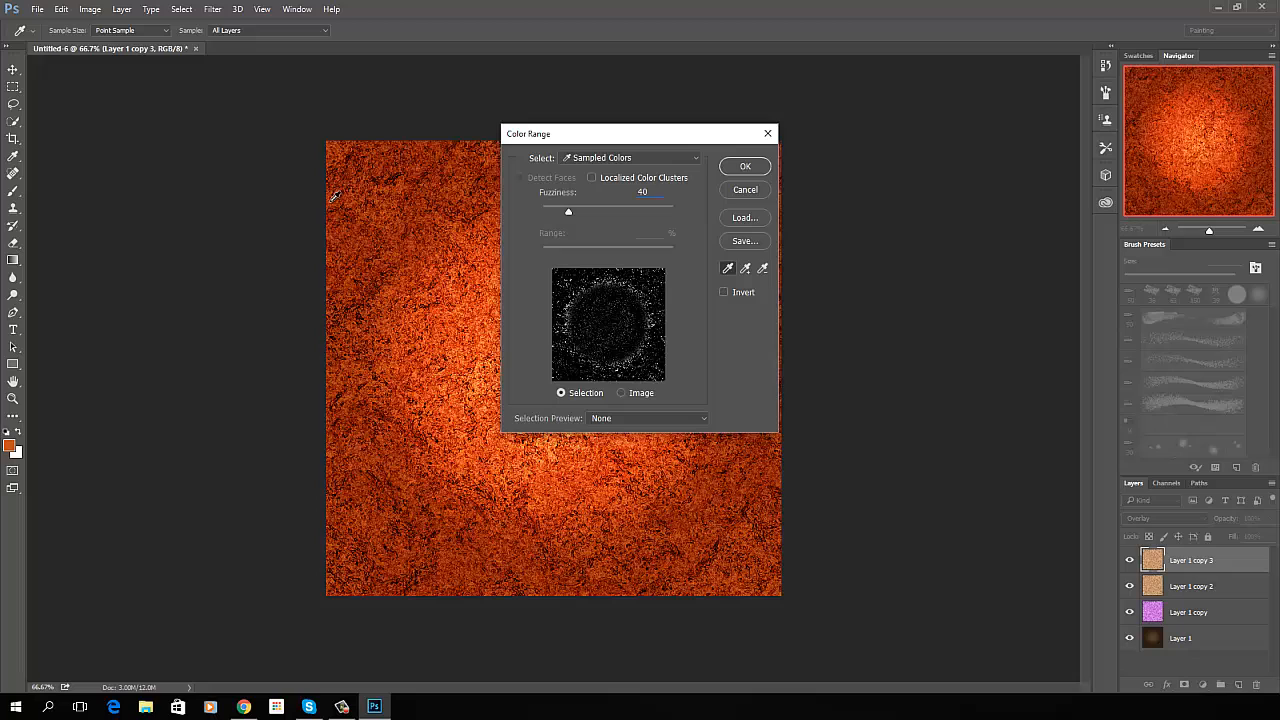
click(403, 176)
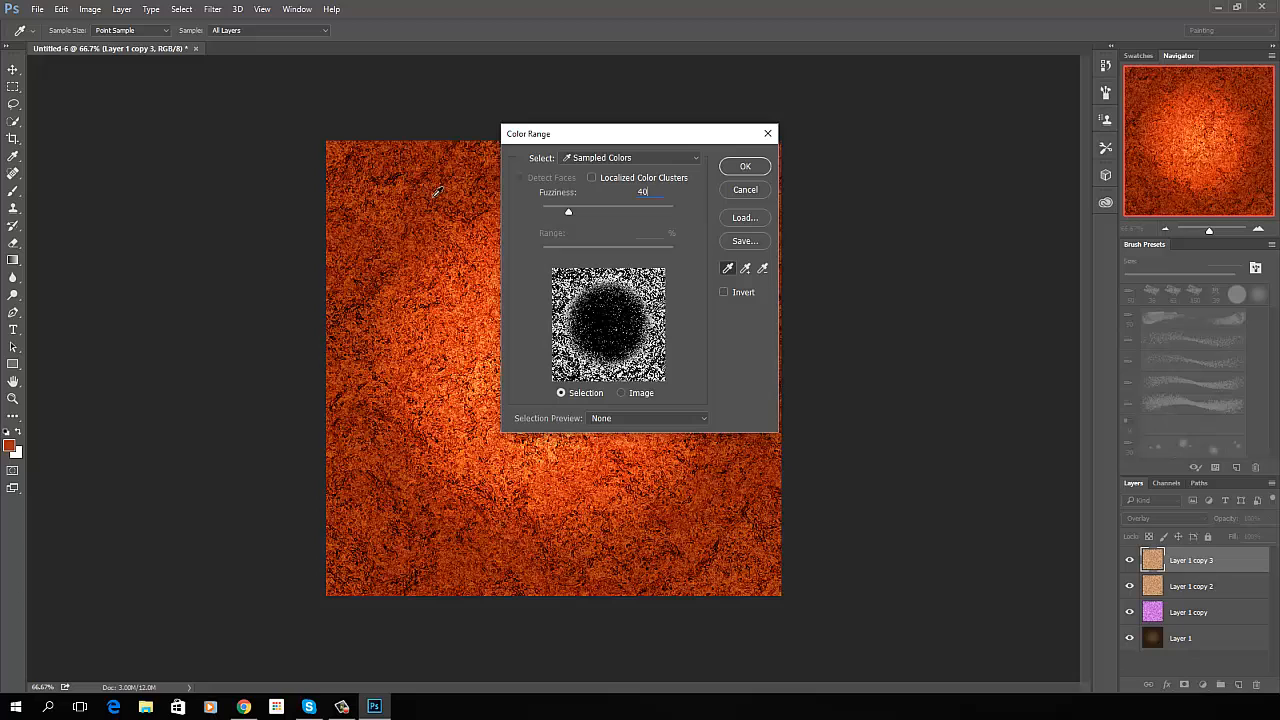
click(491, 210)
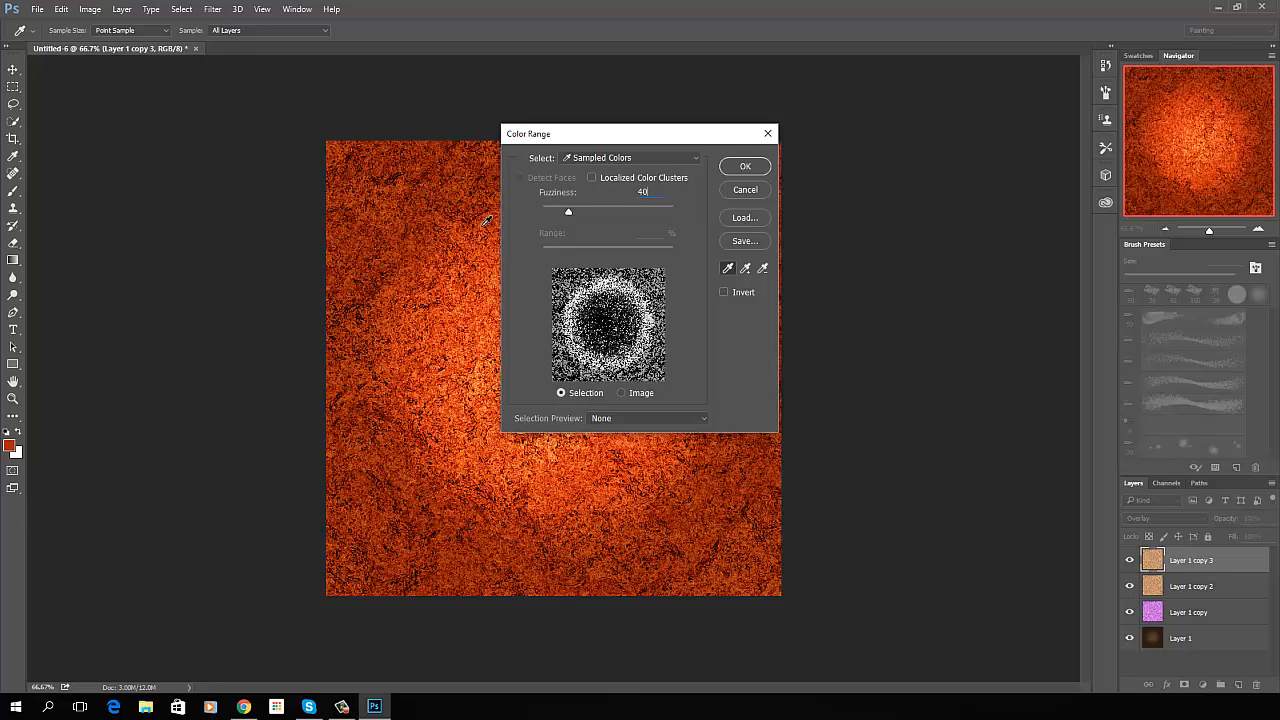
click(405, 391)
click(418, 386)
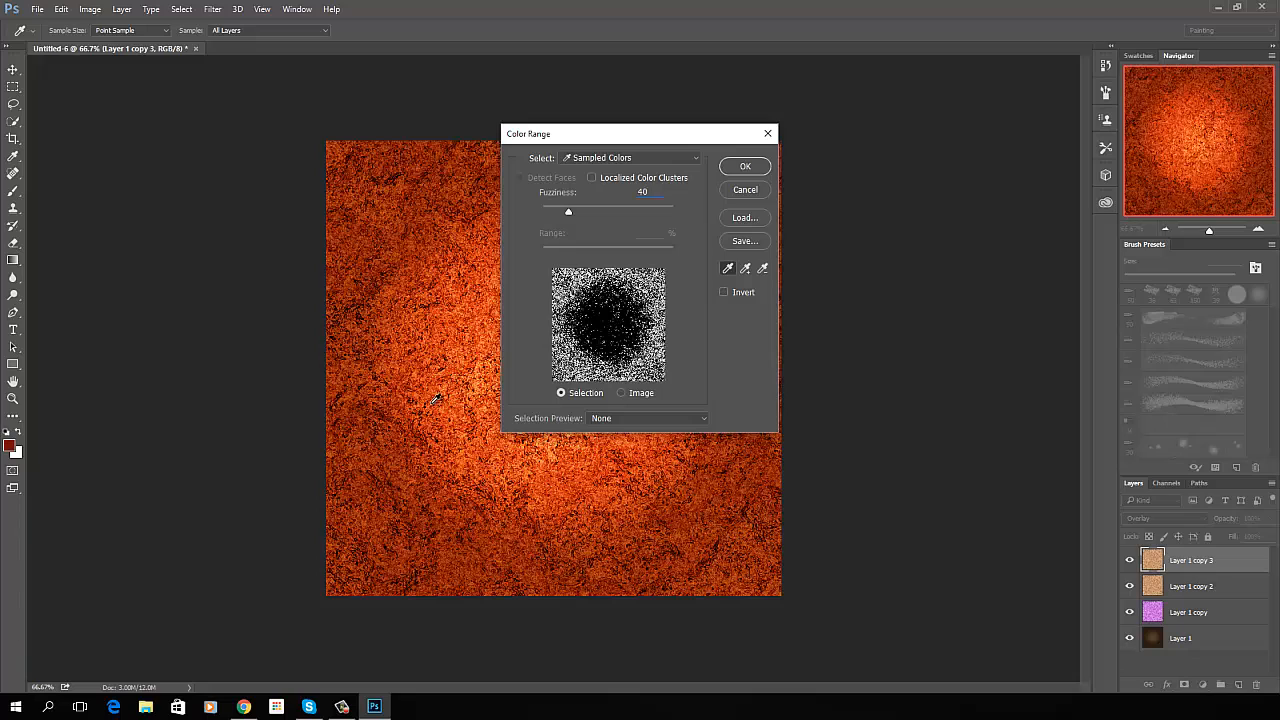
click(430, 403)
click(437, 402)
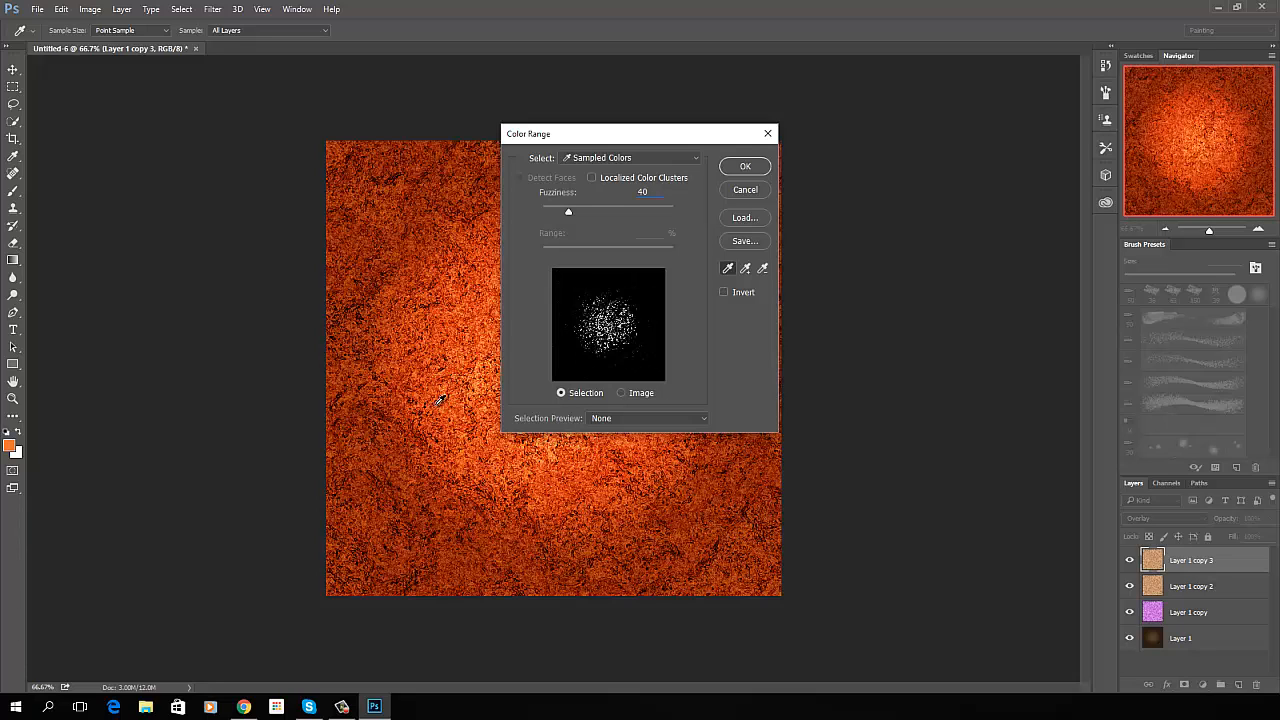
click(433, 466)
click(457, 481)
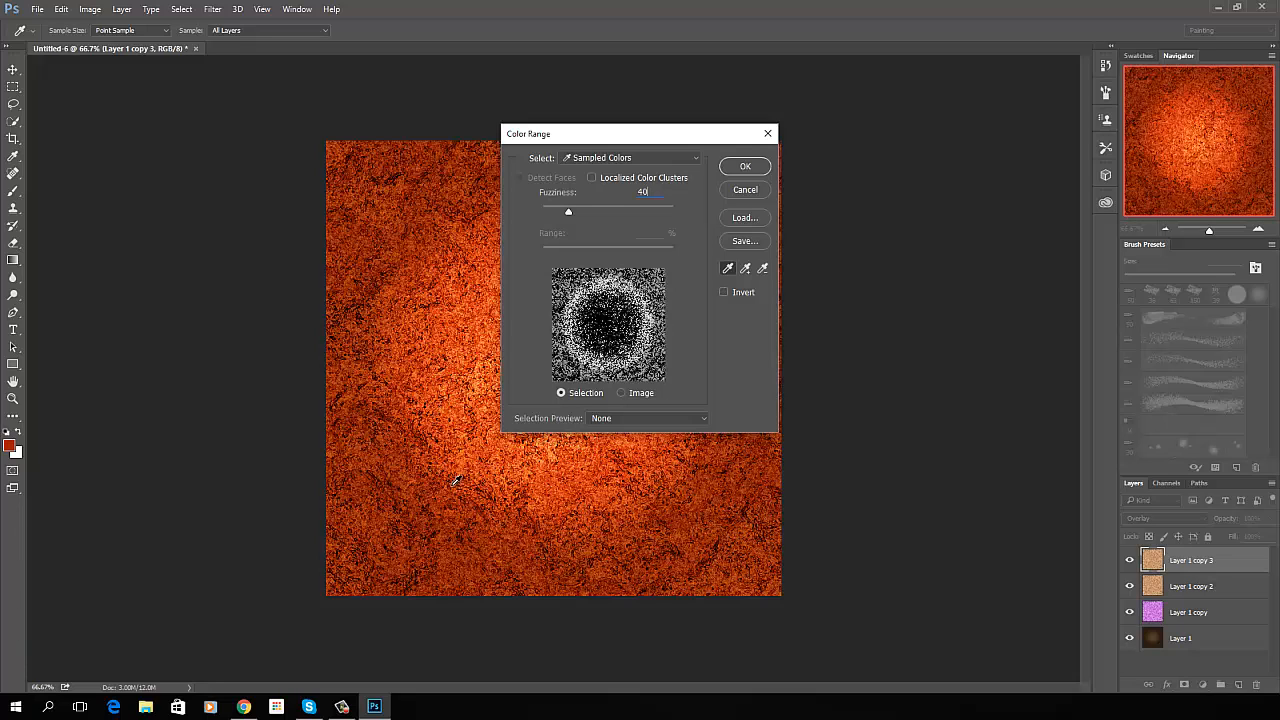
click(546, 512)
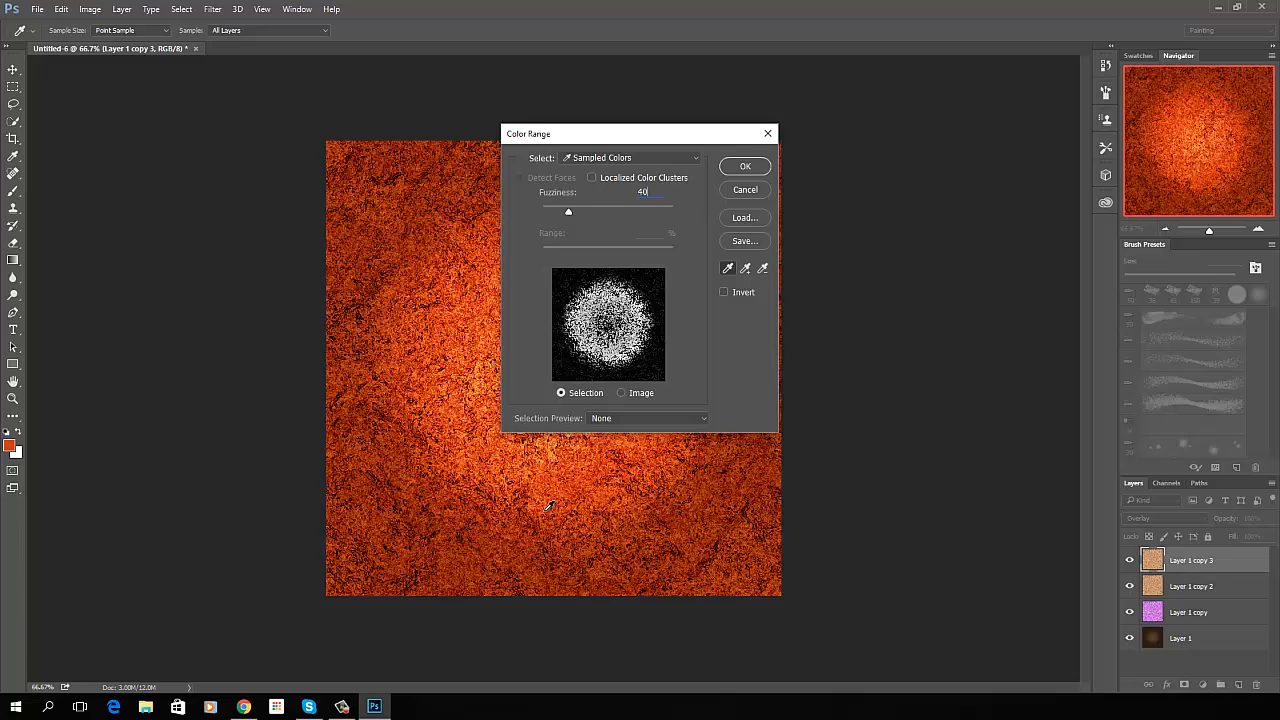
click(586, 507)
click(606, 520)
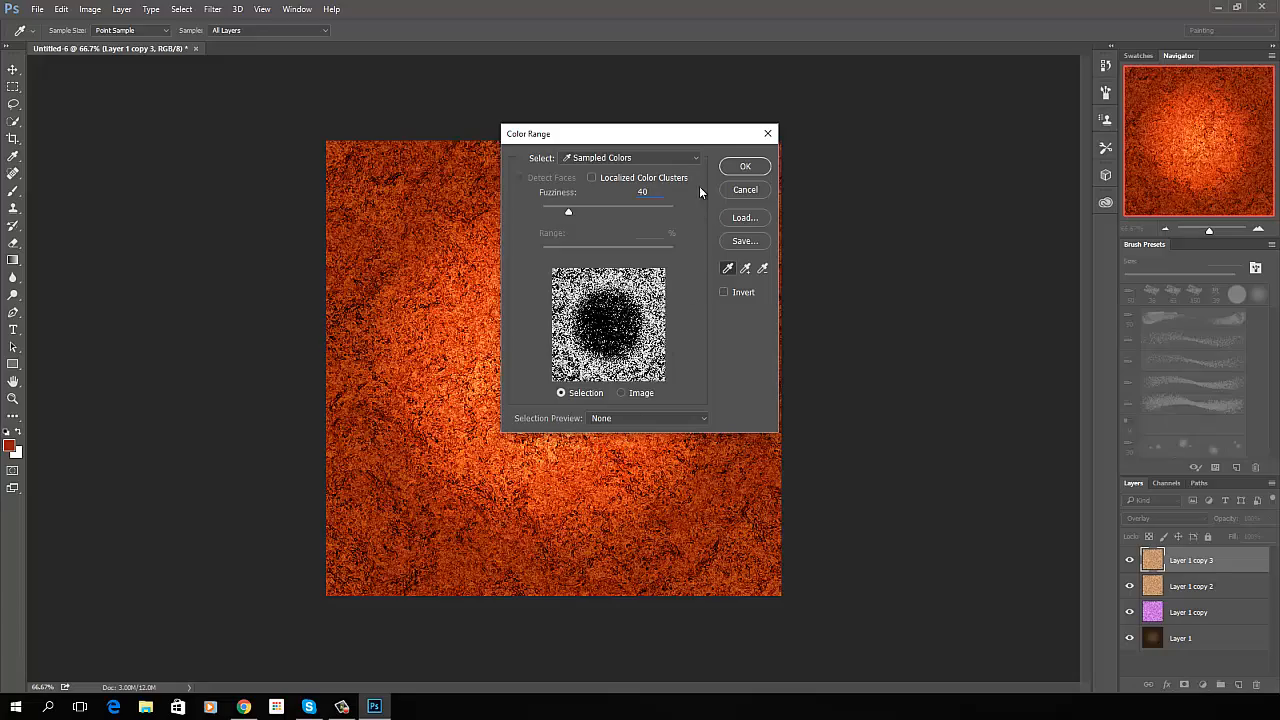
click(745, 166)
- Delete the selected dark red areas from Layer 1 copy 3 and clear the selection
key(g)
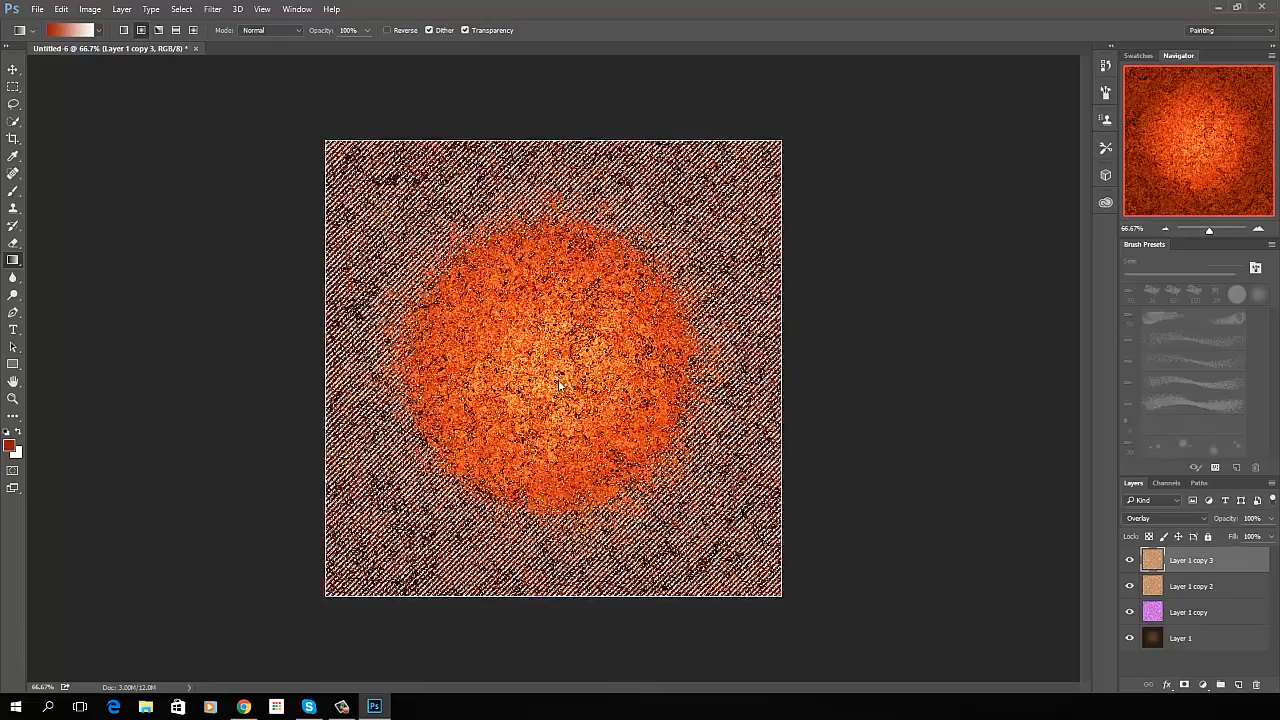
key(Delete)
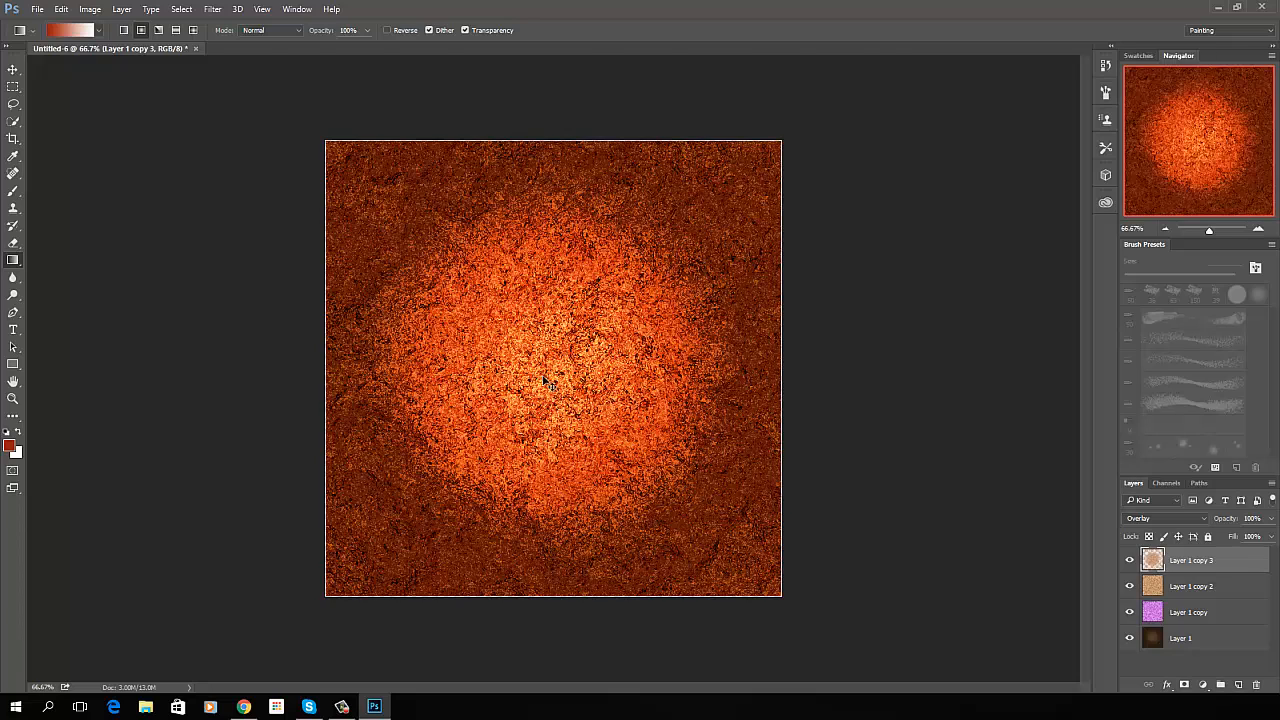
key(ctrl+plus)
key(ctrl+minus)
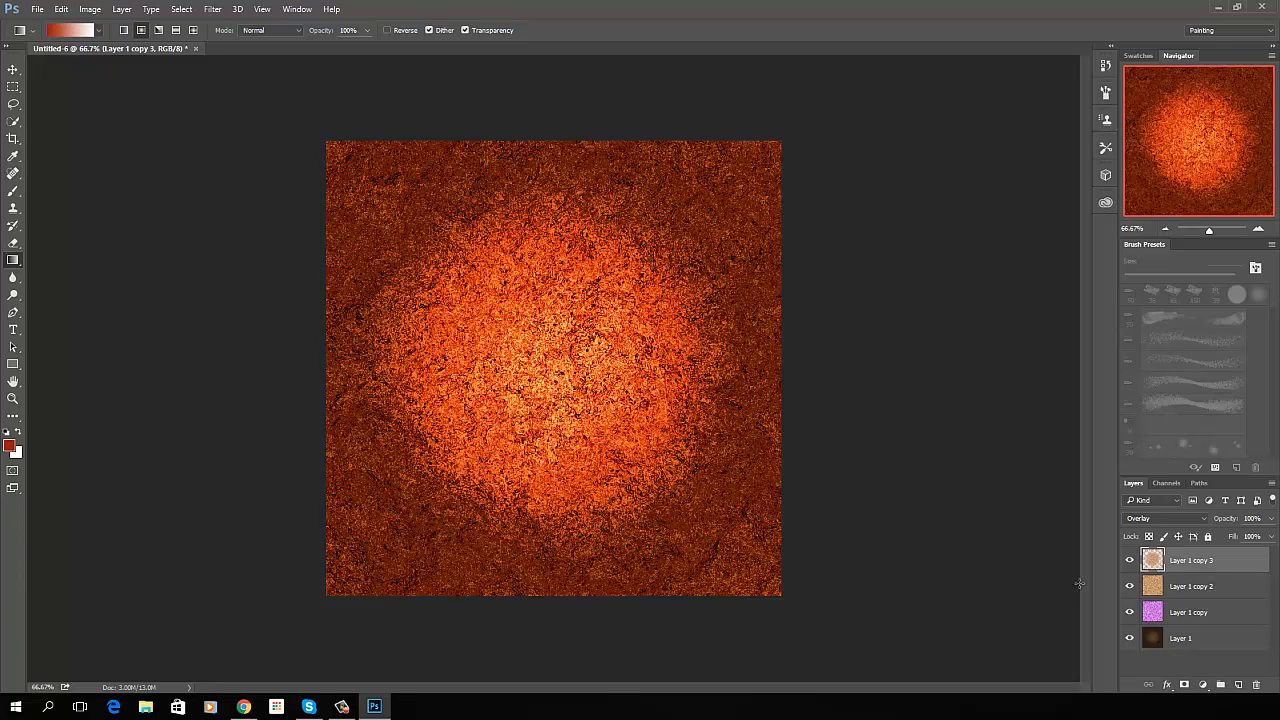
- Open the Layer Style settings of Layer 1 copy 3 and move the dialog to uncover the layers
double_click(1238, 561)
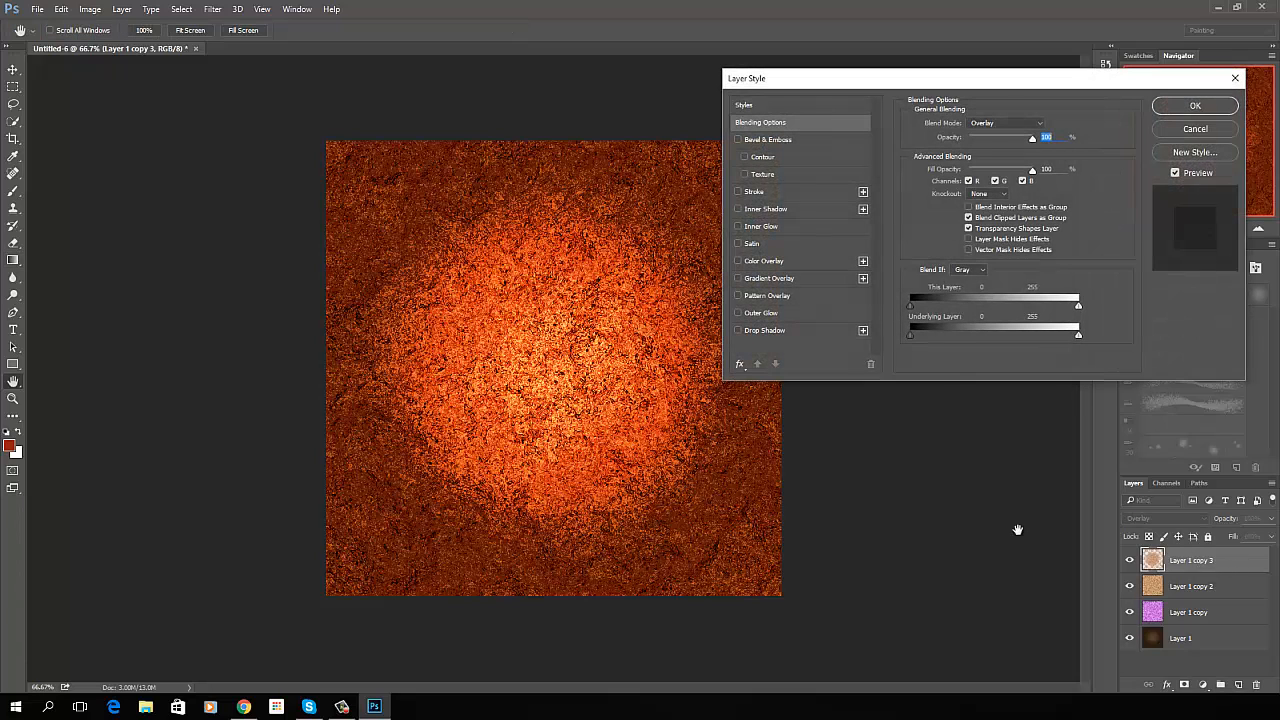
drag(971, 83, 824, 77)
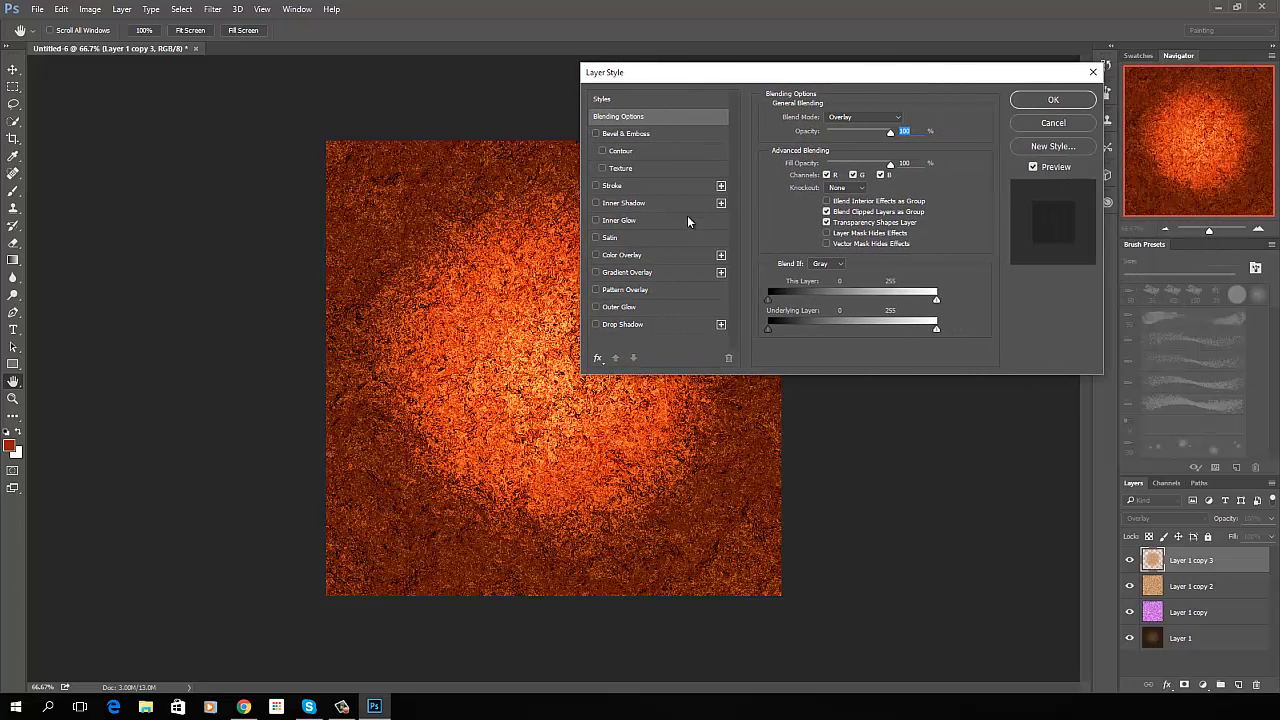
- Try an Inner Glow in Normal blend mode with 75% opacity on Layer 1 copy 3, and switch it off again
click(596, 221)
click(619, 222)
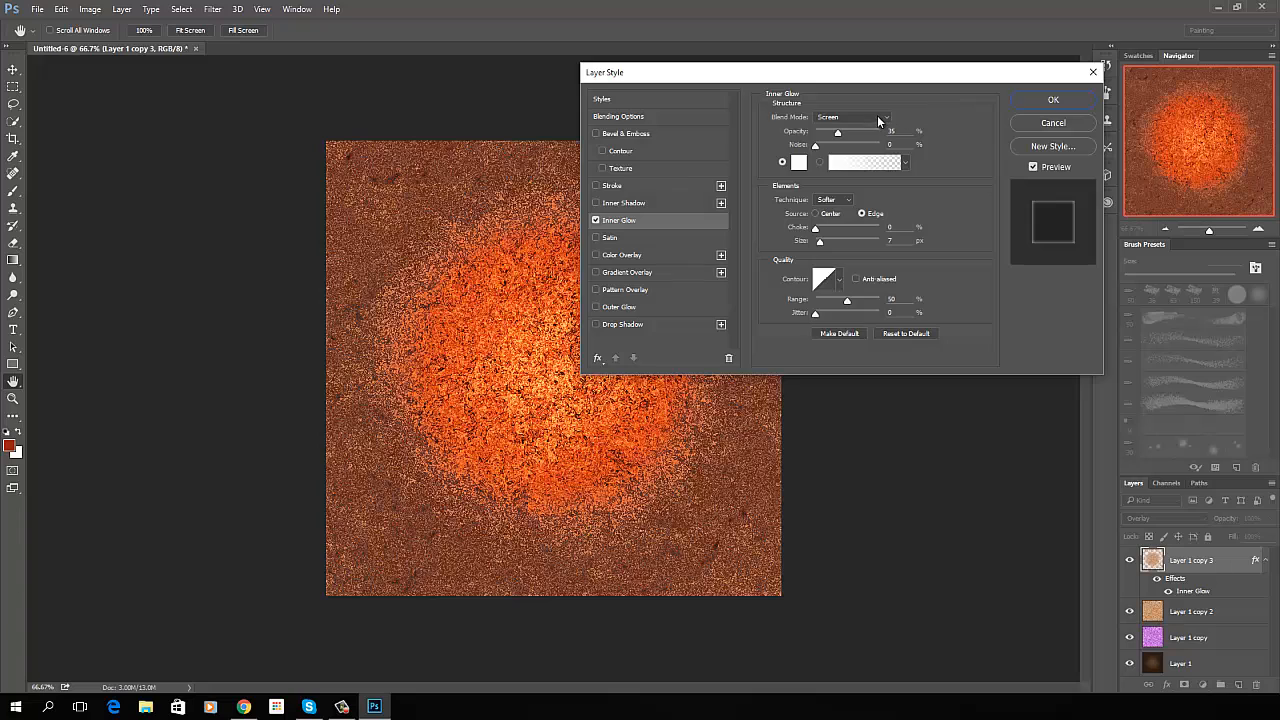
click(878, 120)
click(853, 127)
key(Tab)
text(75)
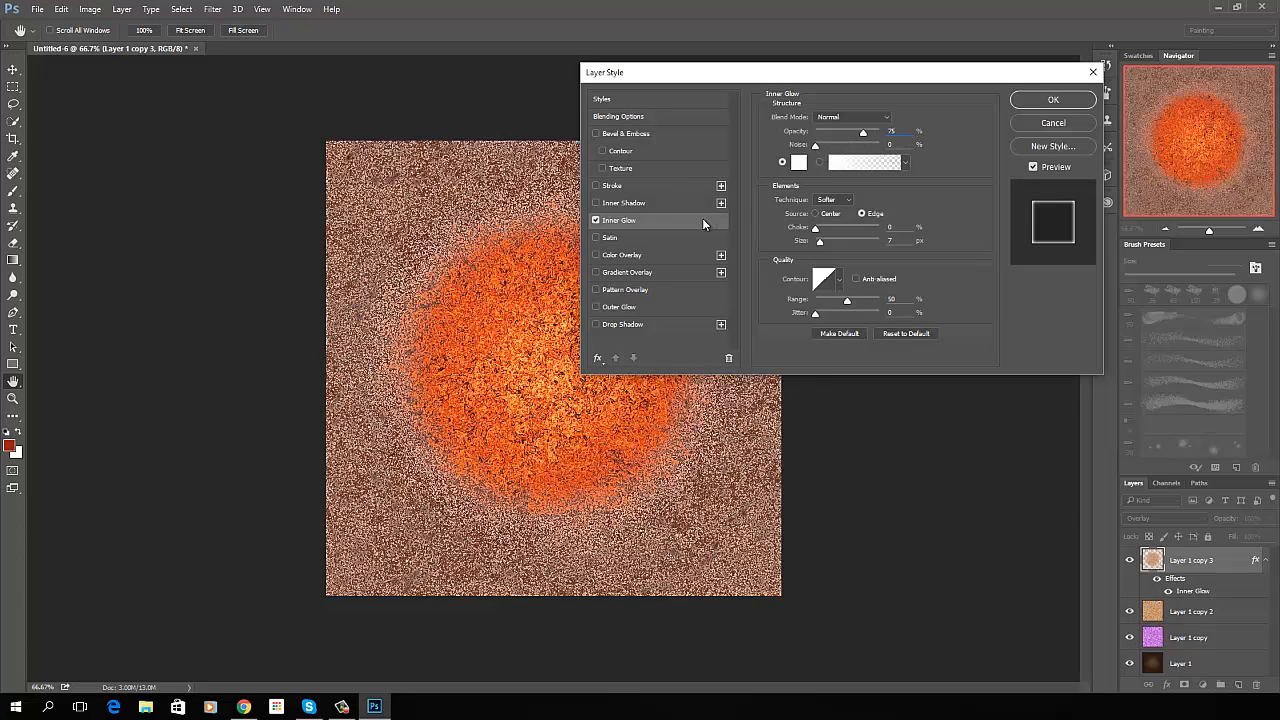
click(596, 221)
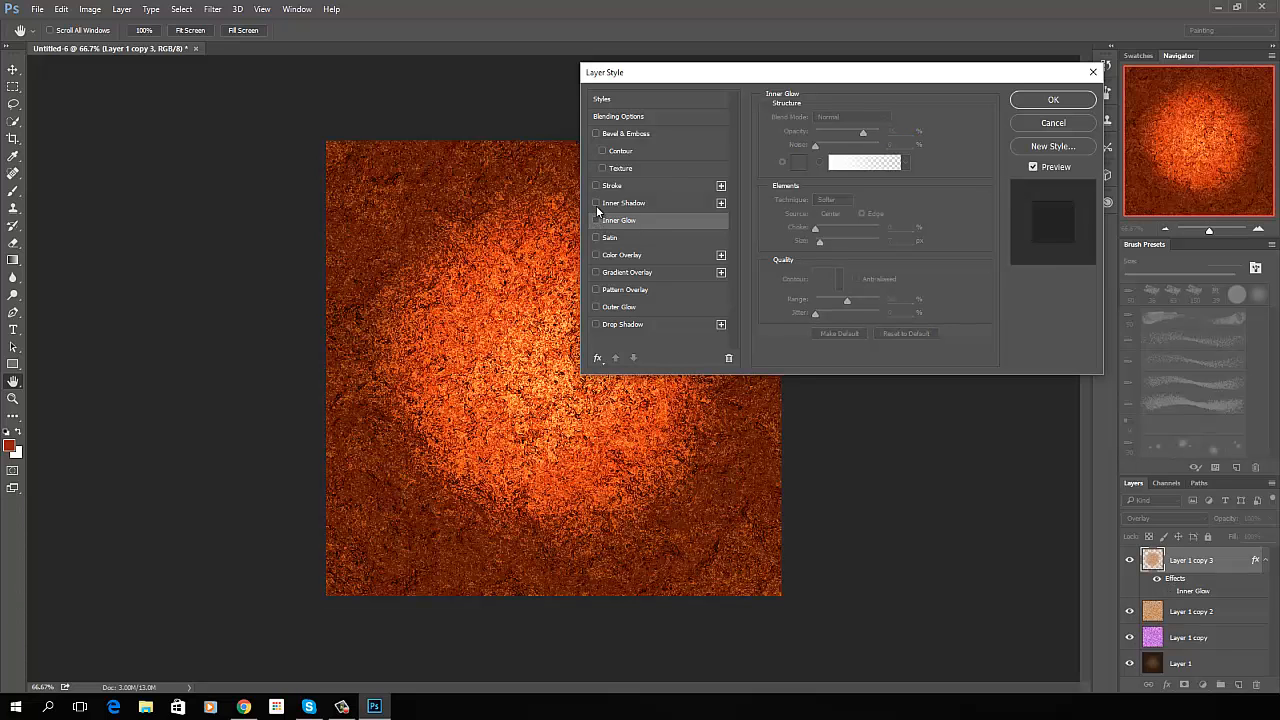
- Add an Inner Shadow to Layer 1 copy 3 with the orange-brown color b03f08 and an angle of 120°
click(596, 203)
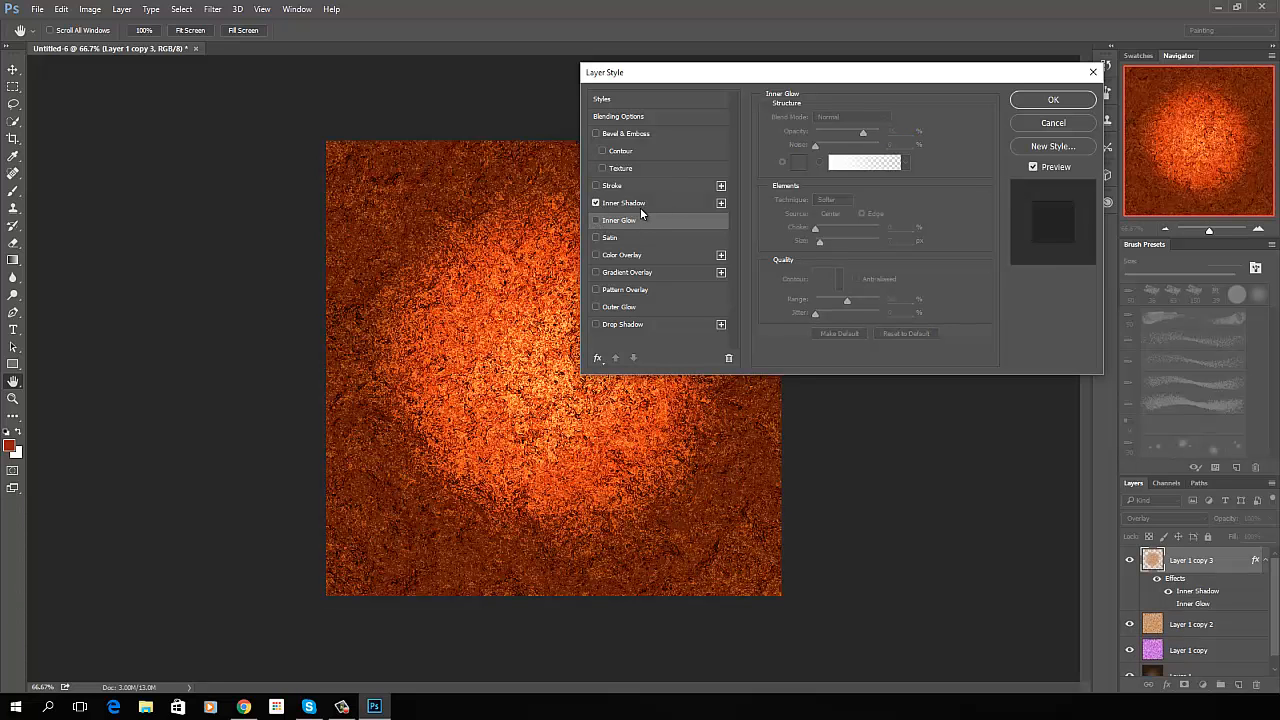
click(638, 202)
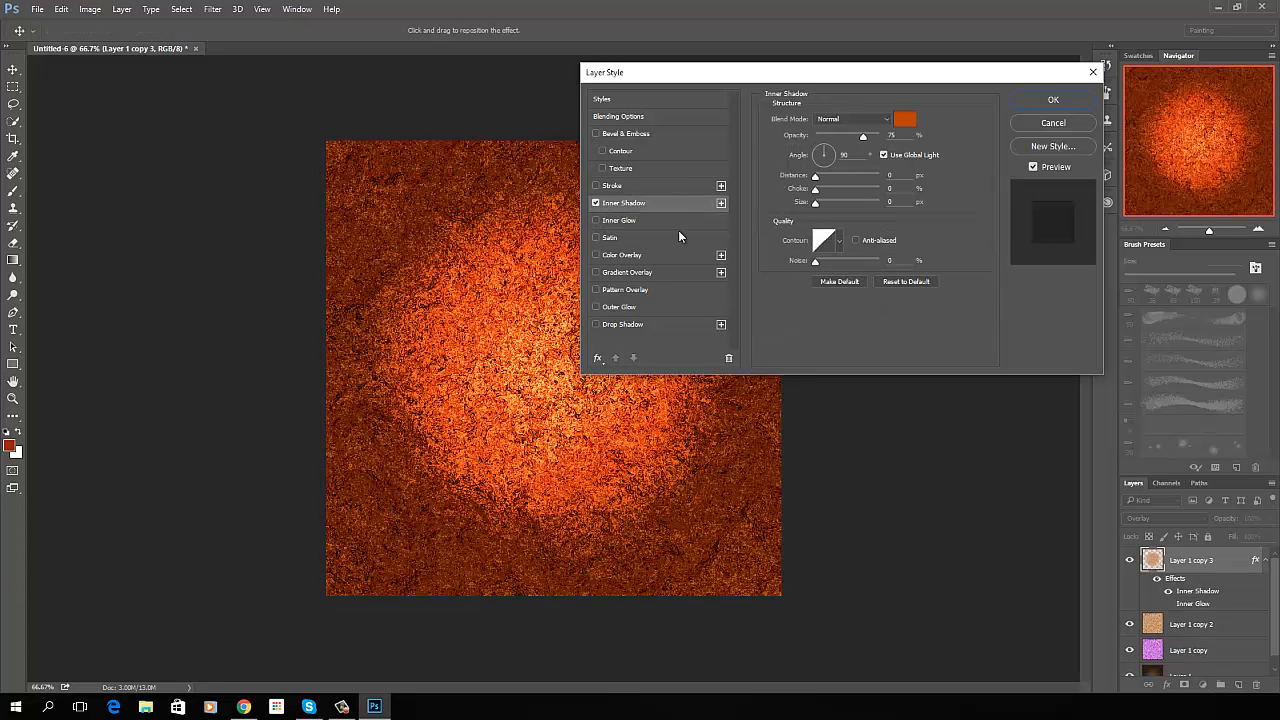
click(908, 121)
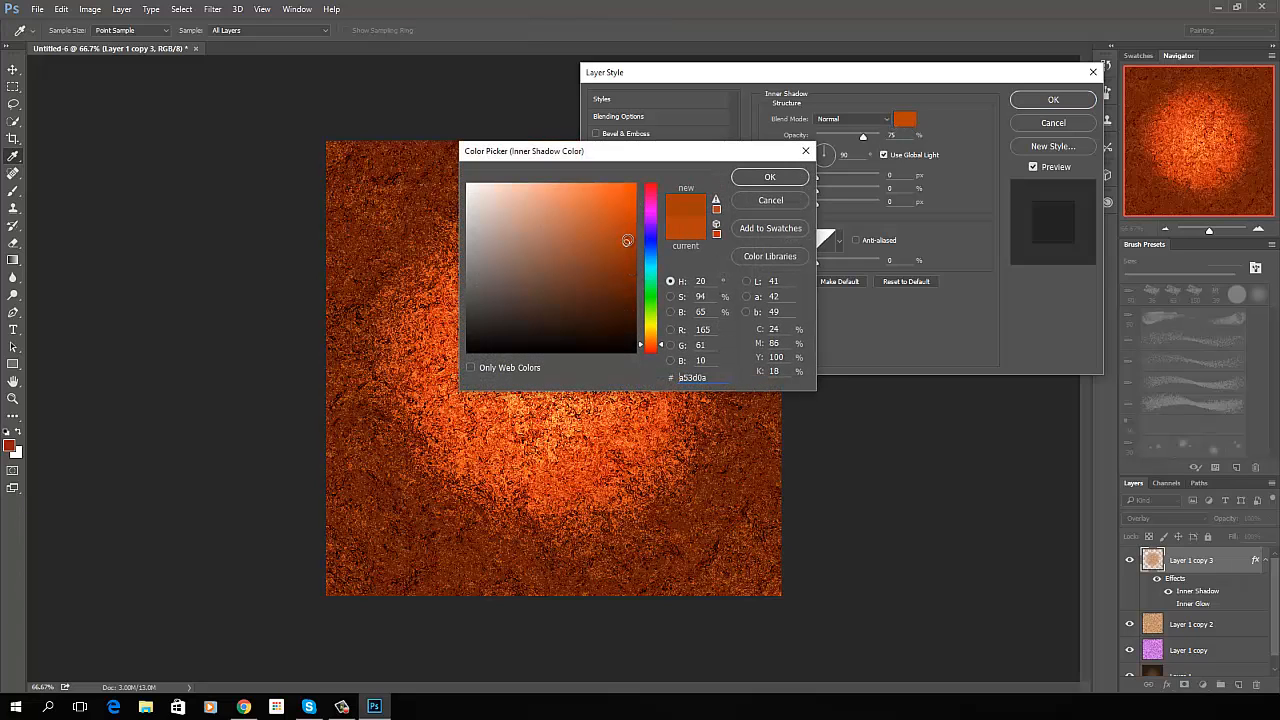
click(628, 236)
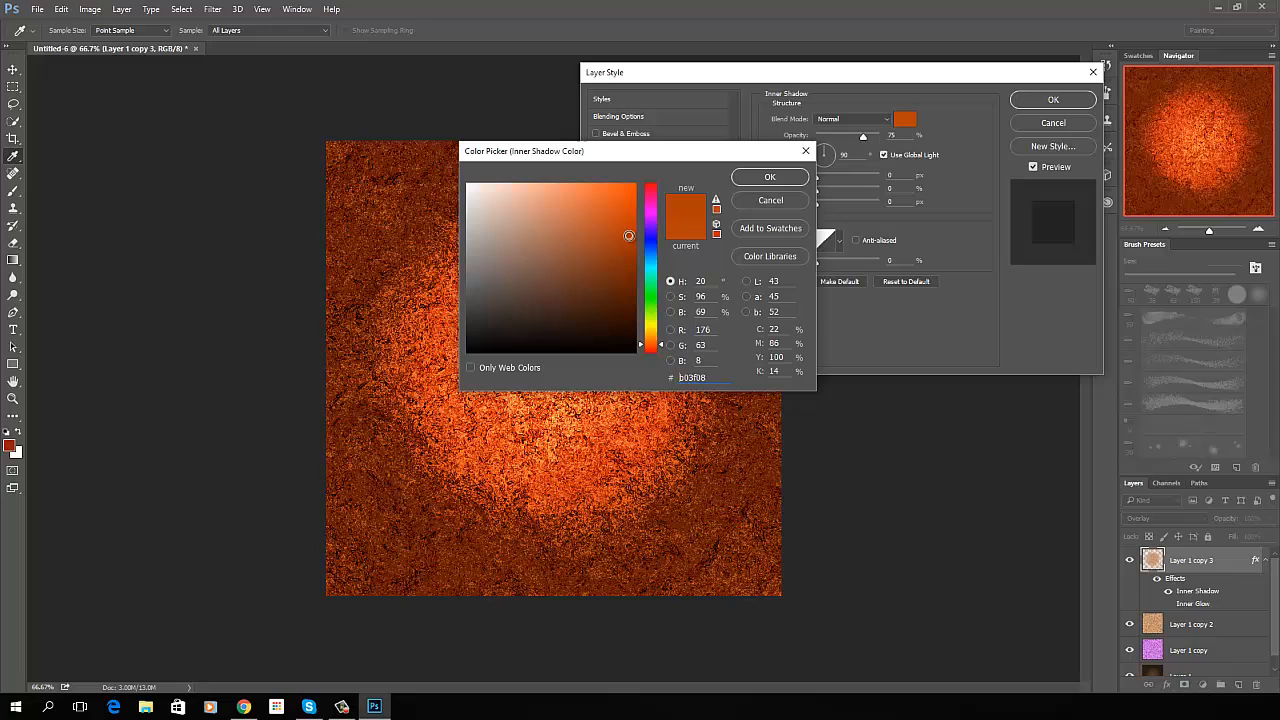
click(771, 177)
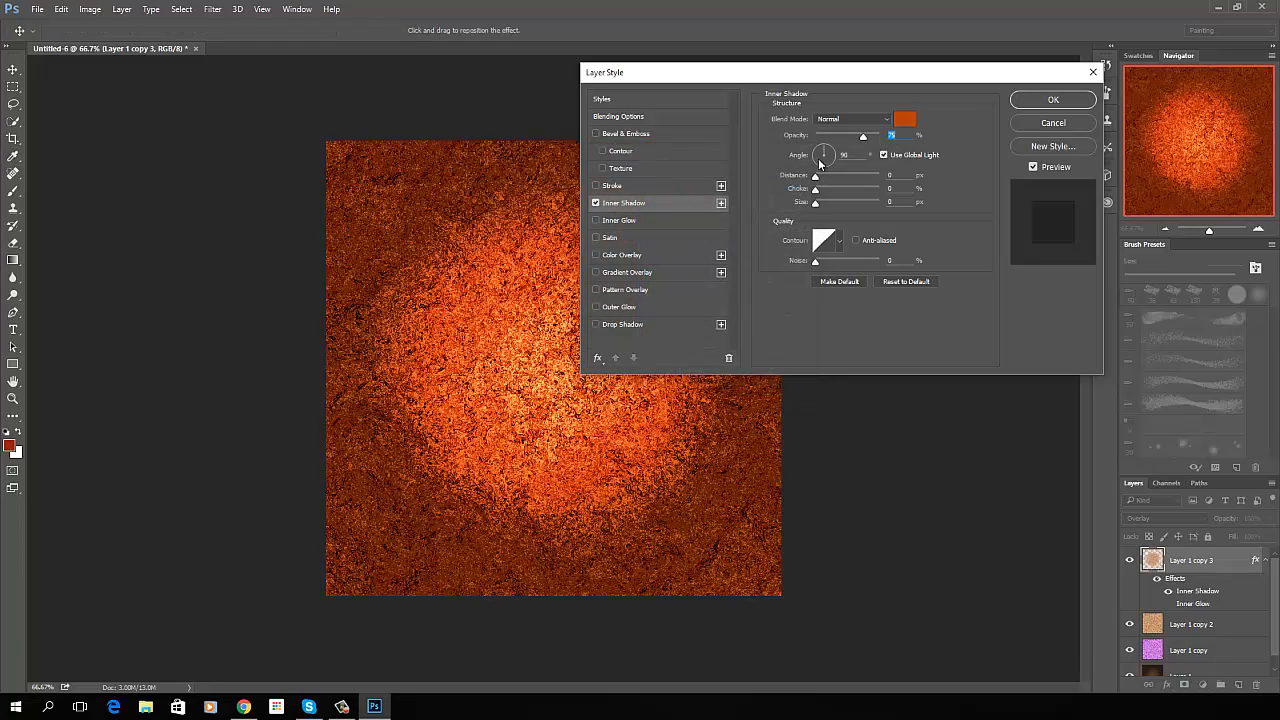
drag(824, 151, 817, 153)
drag(818, 152, 822, 153)
- Add a Bevel & Emboss effect to Layer 1 copy 3 with a depth of 100% and apply the layer styles
click(596, 133)
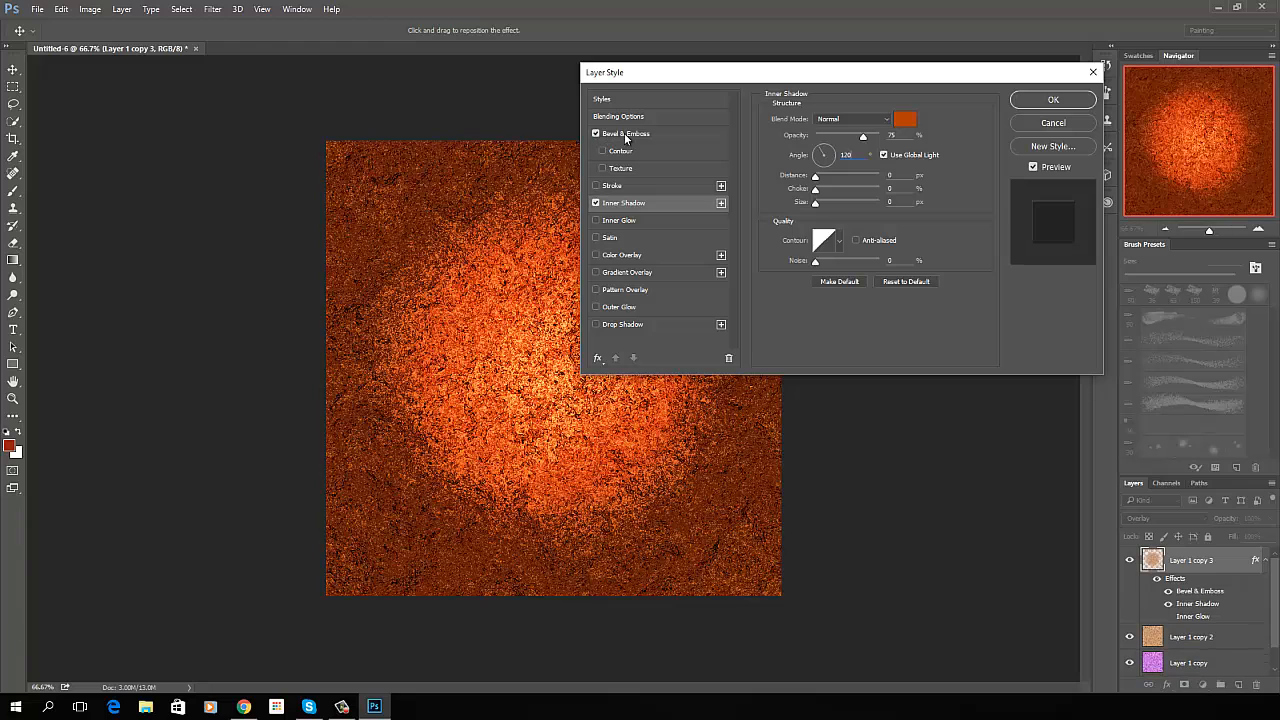
click(626, 136)
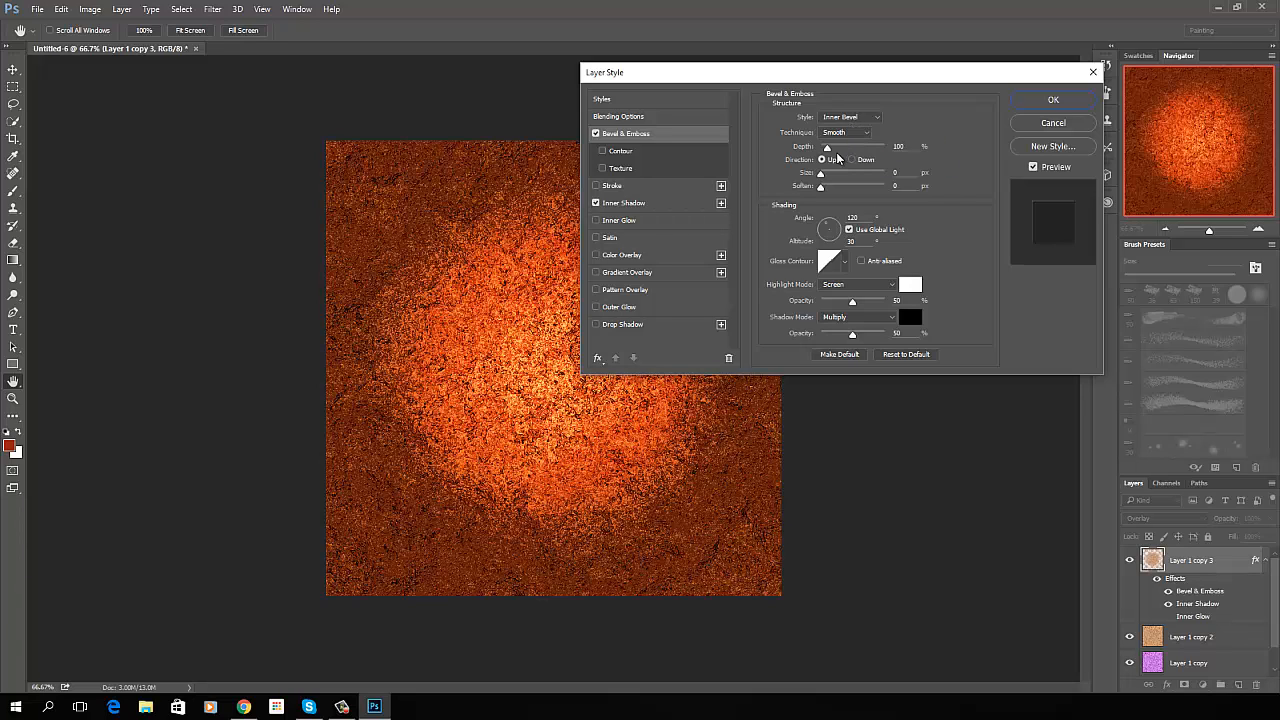
drag(827, 149, 817, 150)
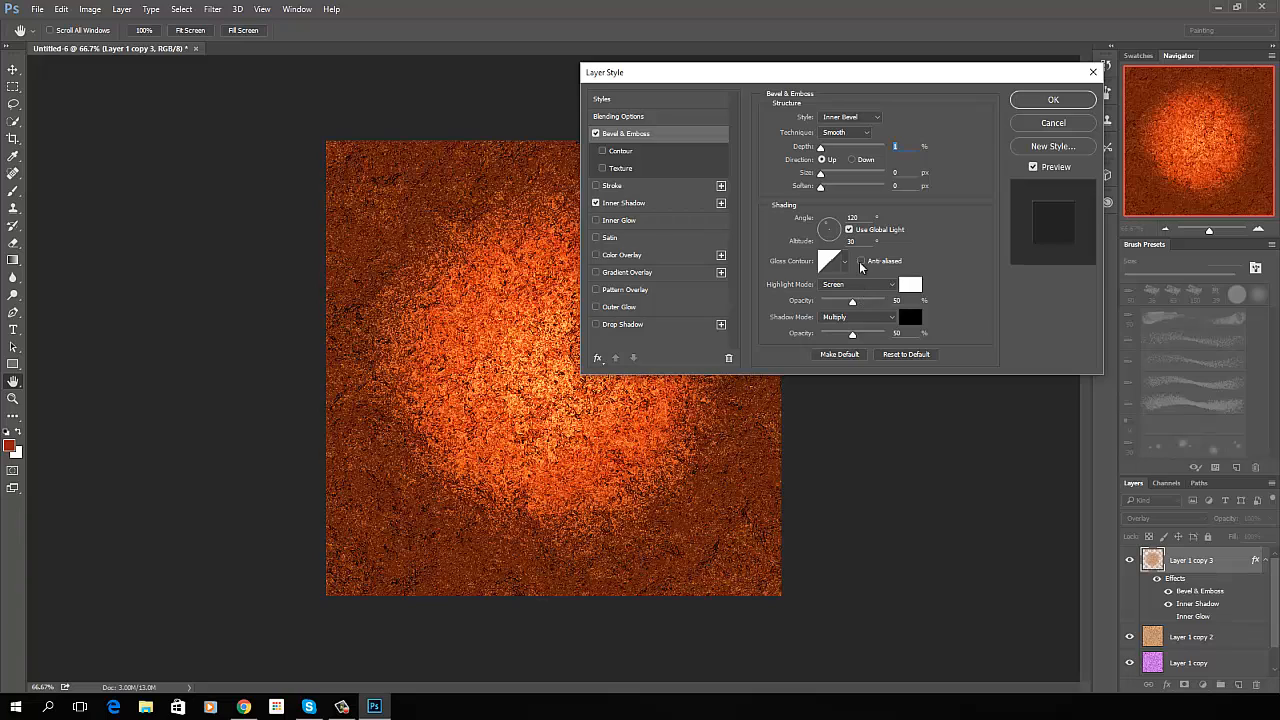
double_click(896, 145)
text(10)
double_click(908, 146)
text(100)
click(1050, 99)
- Change the blend mode of Layer 1 copy 3 to Hue
key(g)
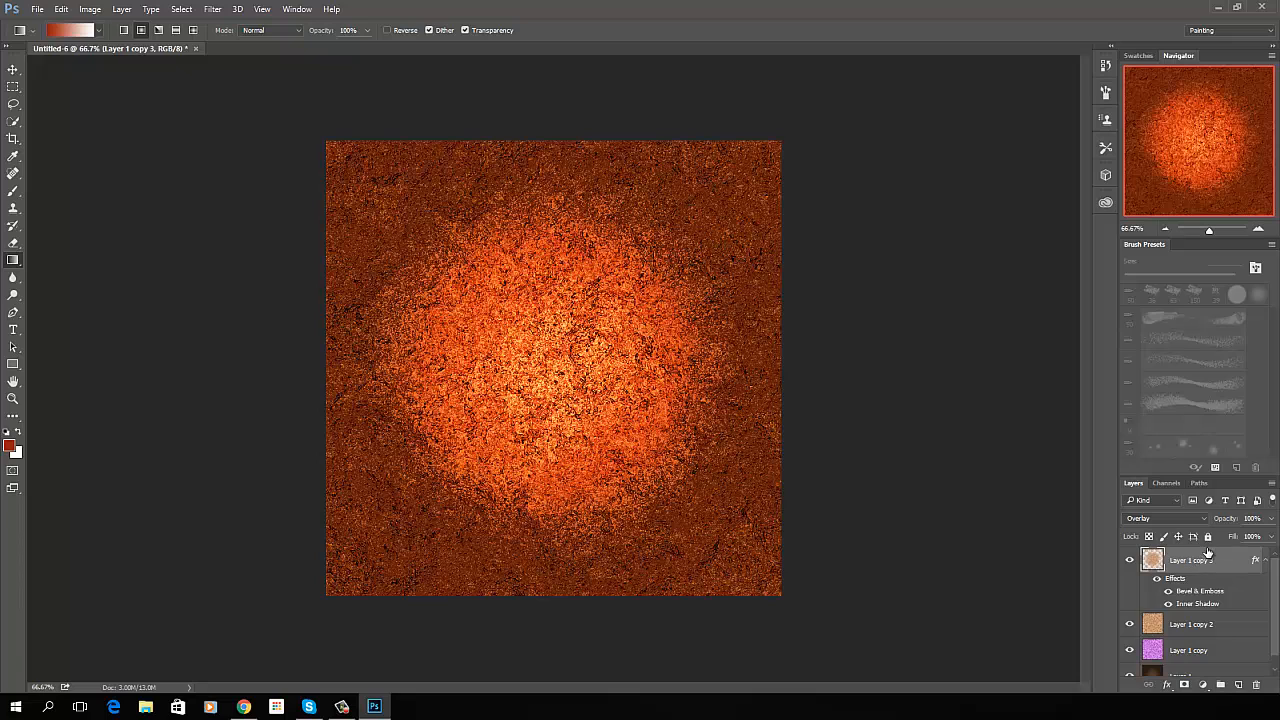
click(1205, 520)
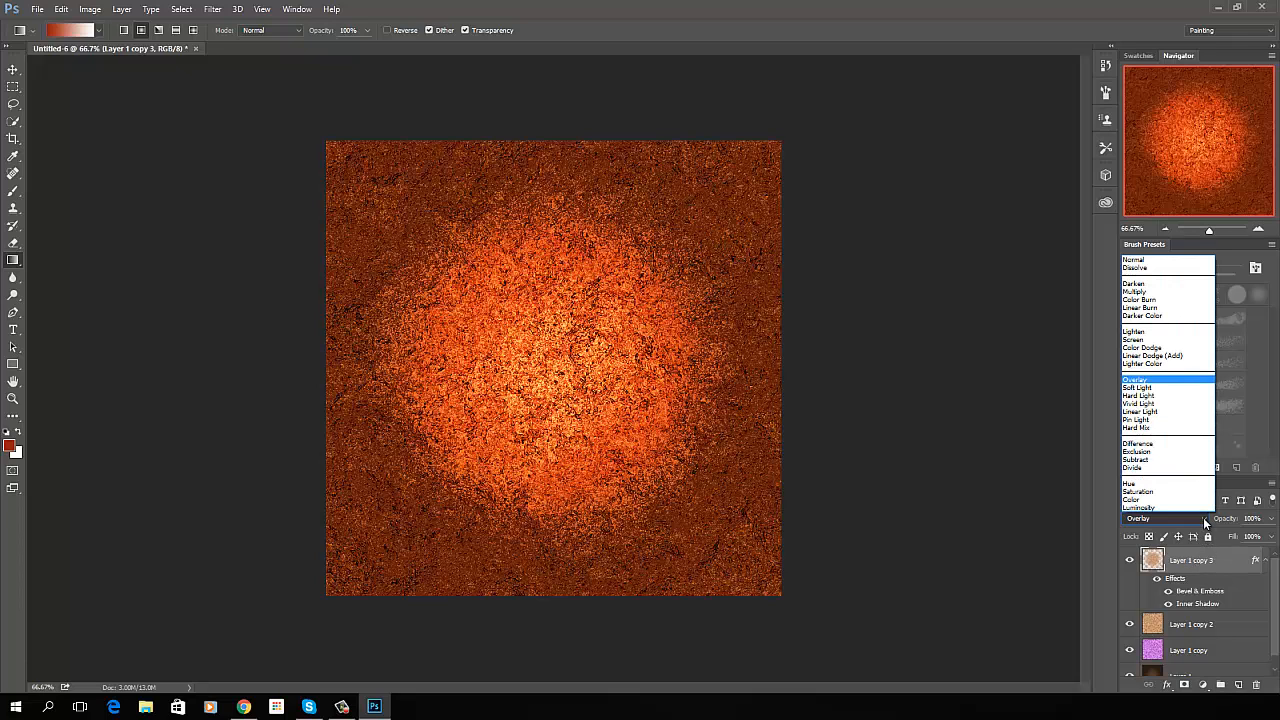
click(1178, 488)
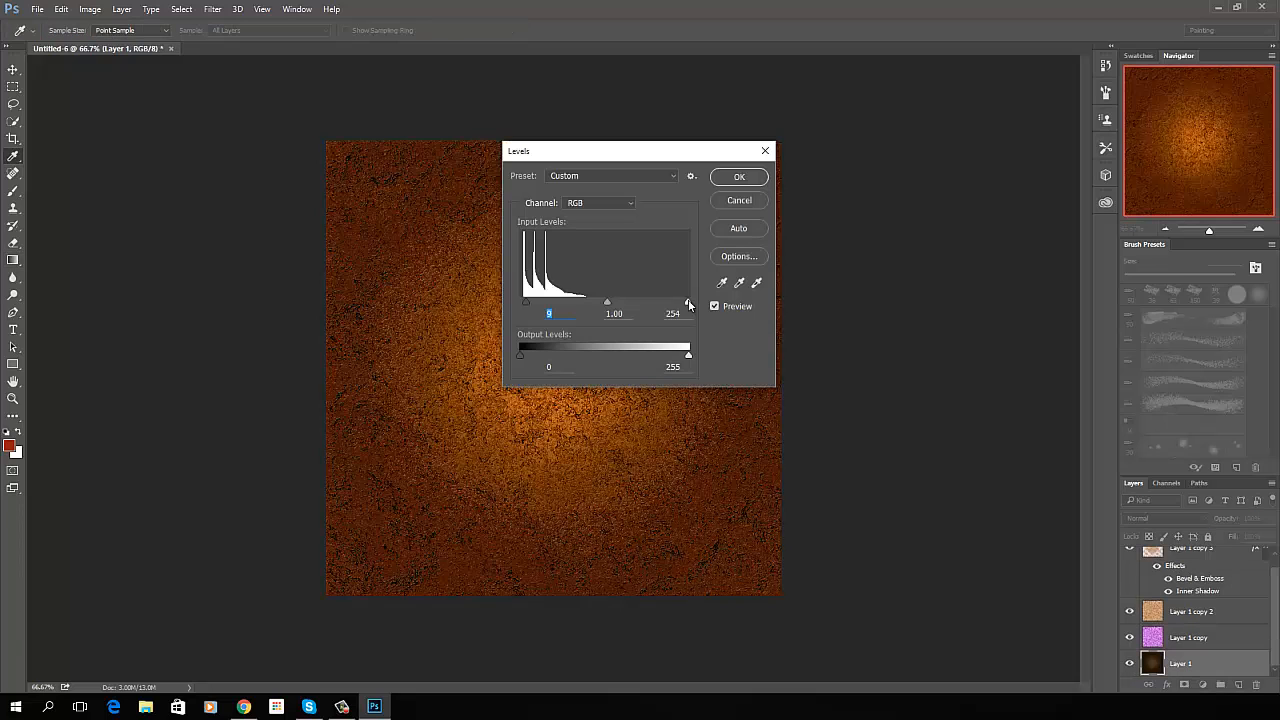
- Brighten Layer 1 with Levels, using midtones 1.27 and white input 171, and slightly raise the black input before applying
drag(686, 301, 640, 305)
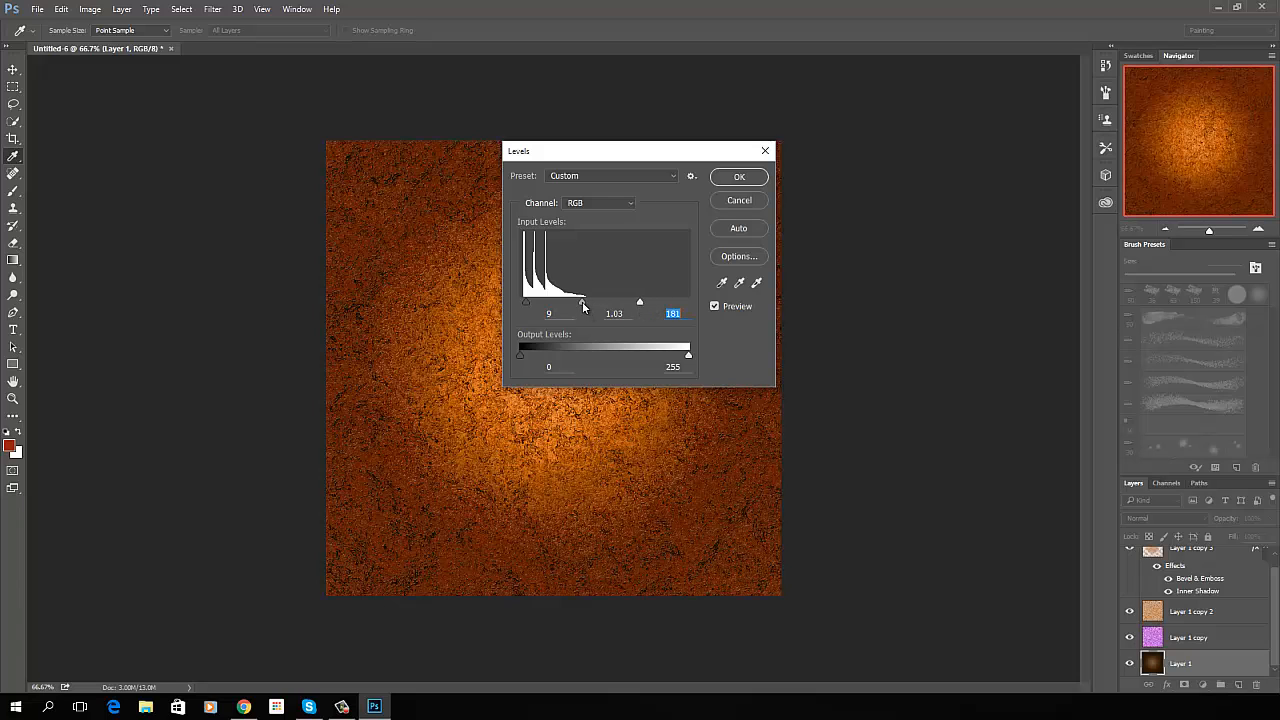
drag(583, 307, 632, 304)
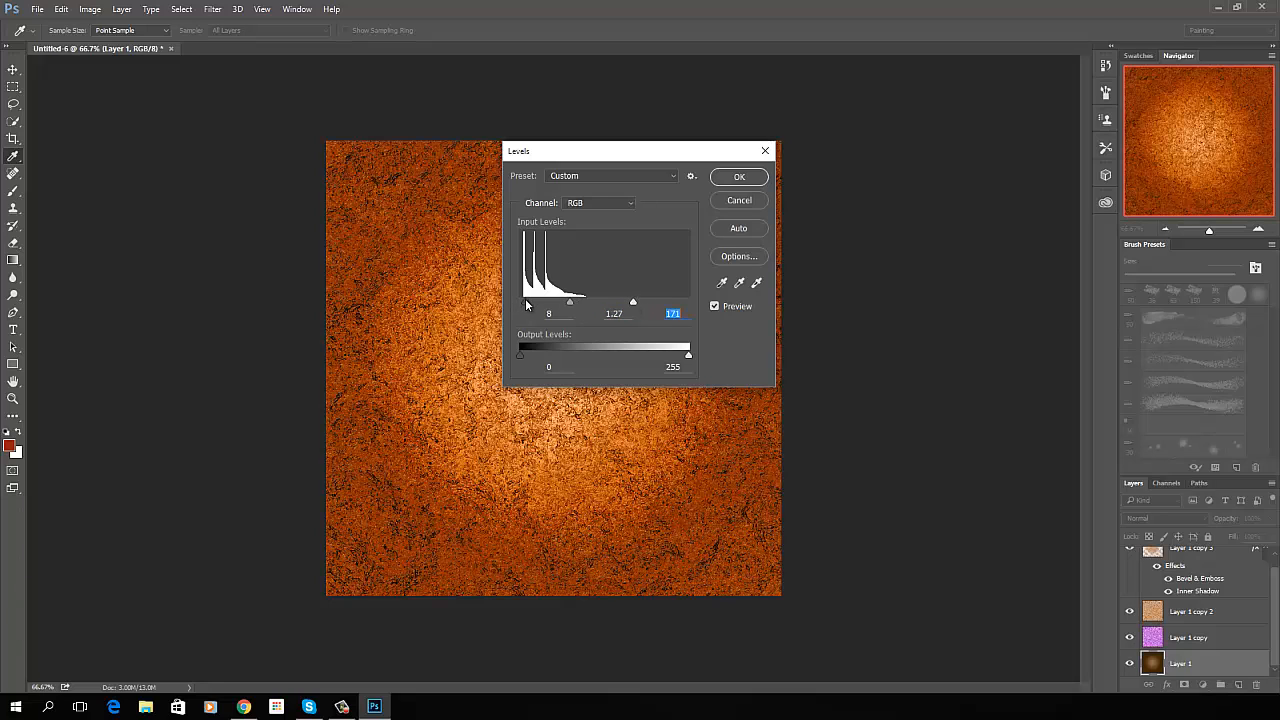
drag(526, 304, 531, 304)
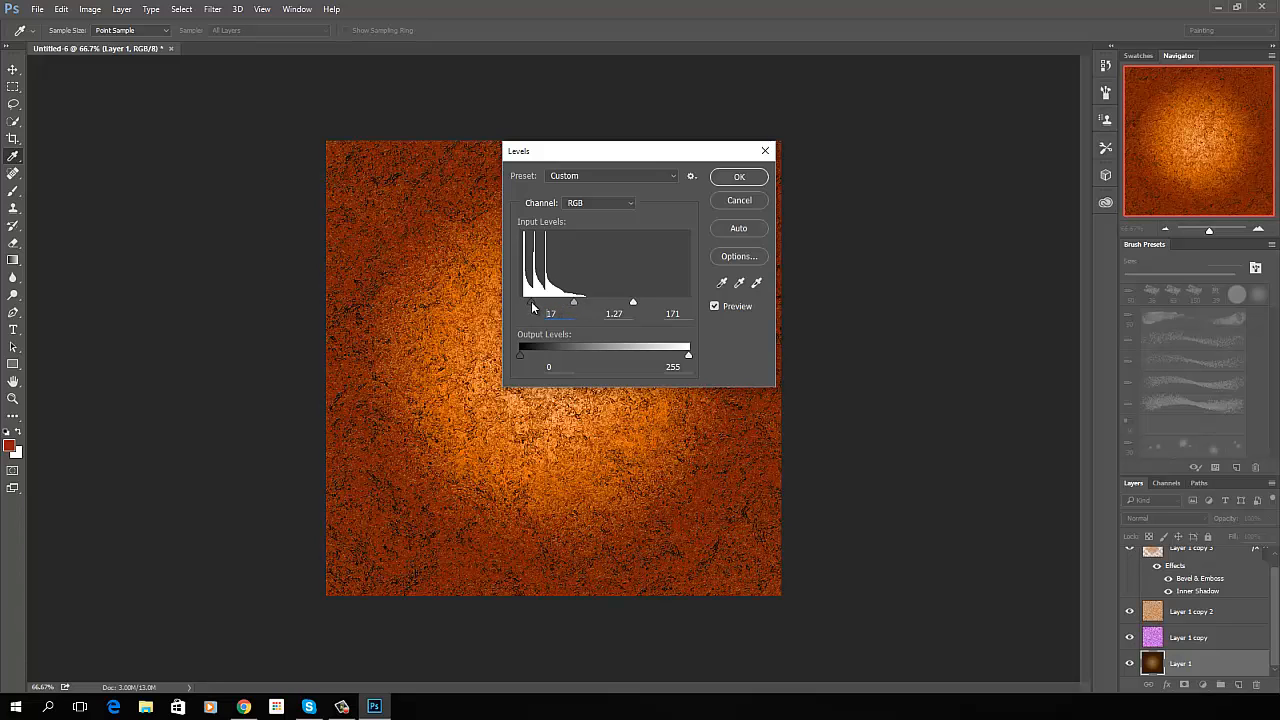
drag(532, 307, 530, 306)
click(739, 177)
key(g)
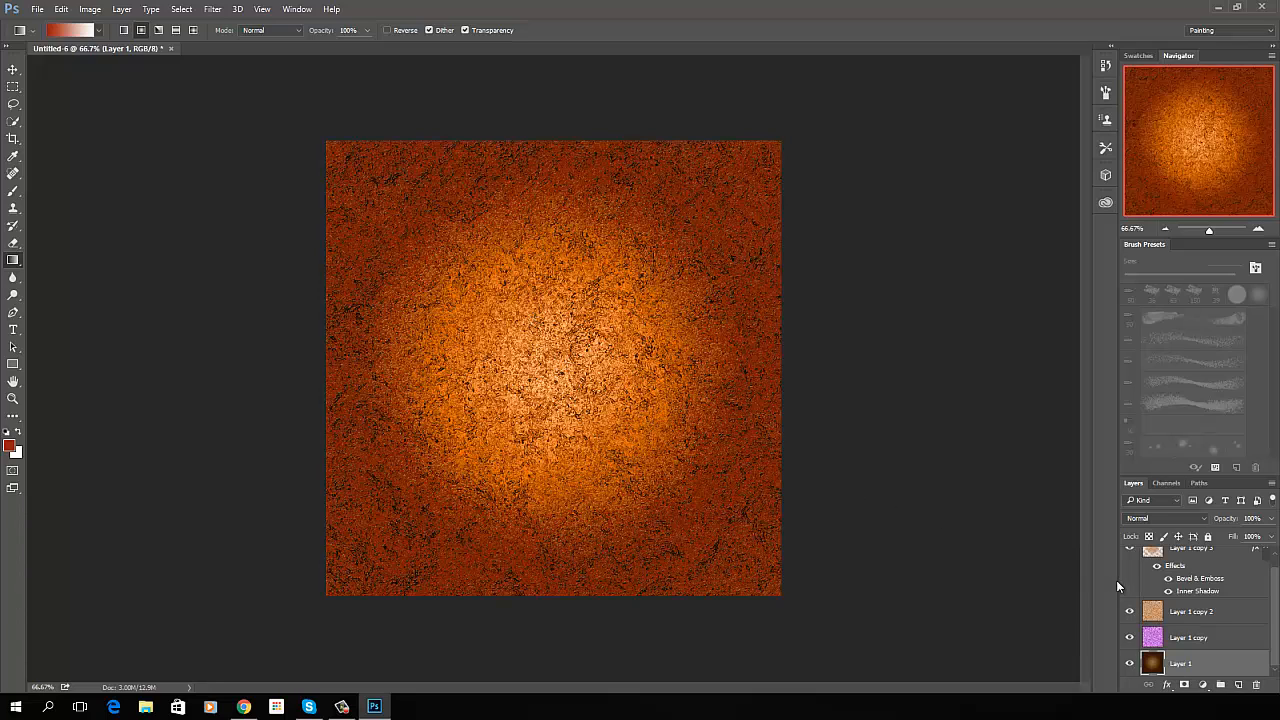
- Stamp all visible layers into a new layer and move it to the top of the layer stack
scroll(1272, 600, up, 1)
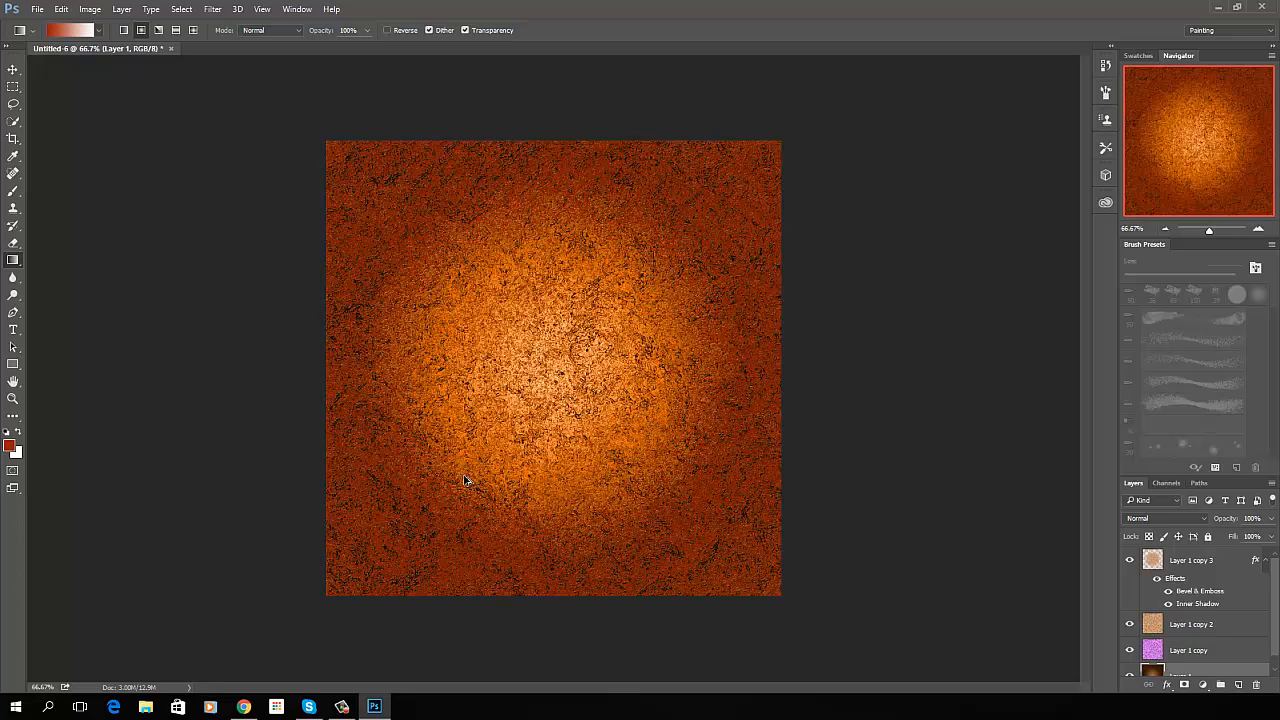
key(ctrl+alt+shift+n)
key(ctrl+alt+shift+e)
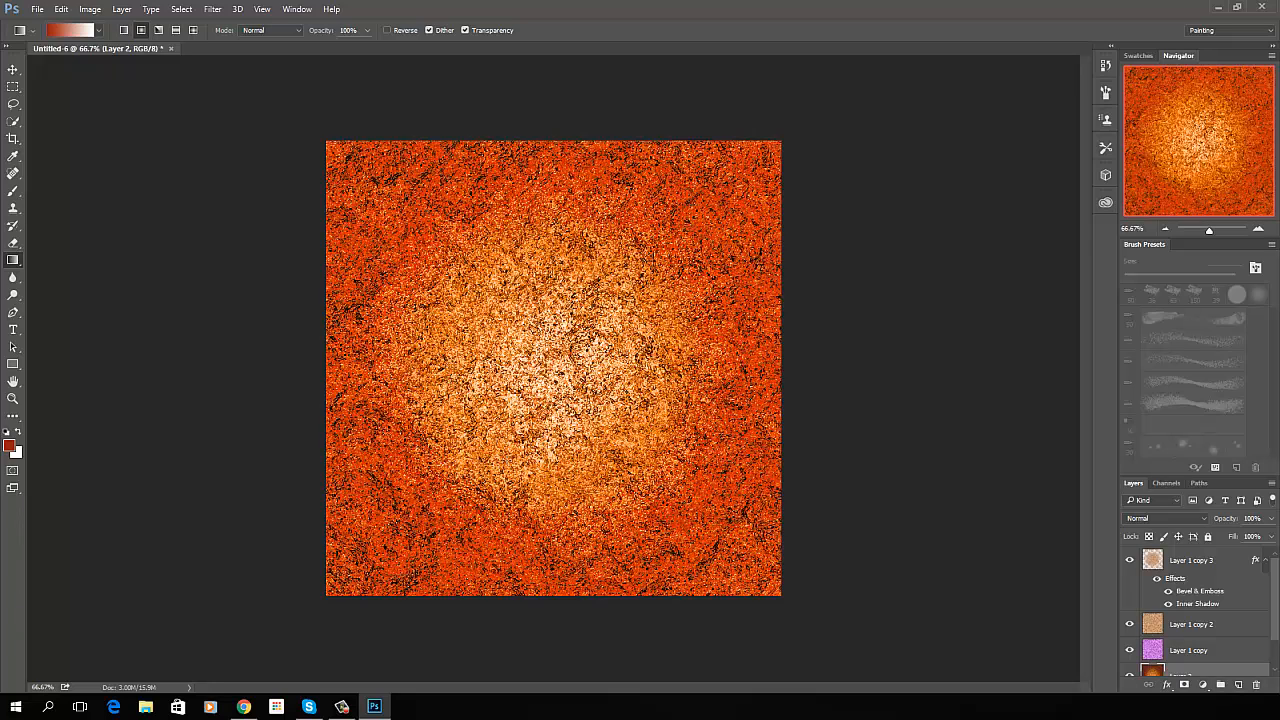
scroll(1255, 600, down, 2)
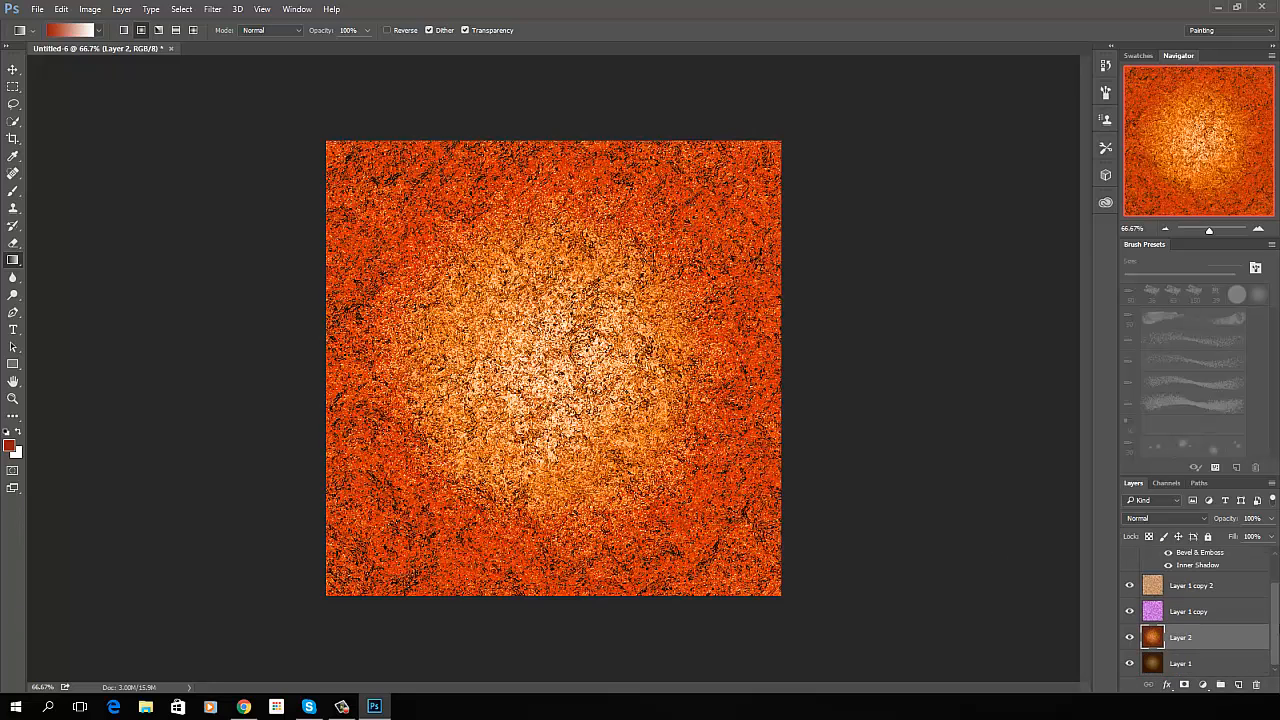
drag(1197, 627, 1196, 576)
scroll(1262, 610, up, 2)
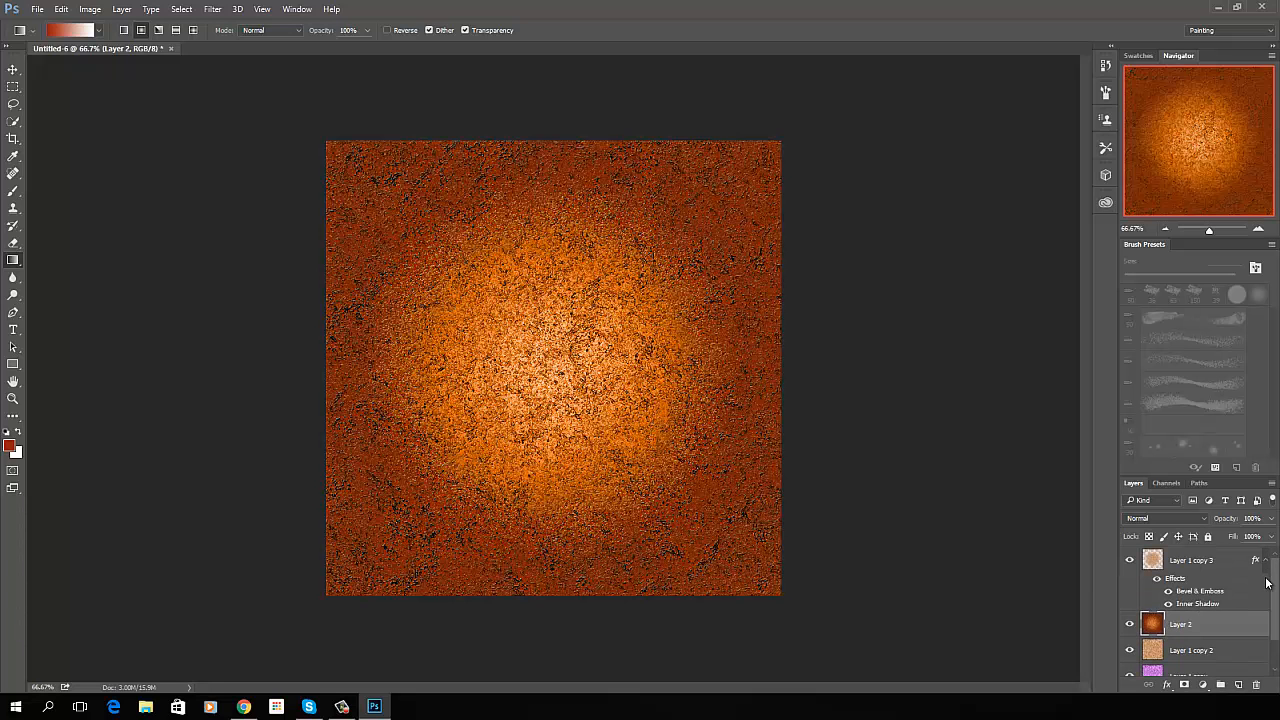
drag(1198, 624, 1188, 558)
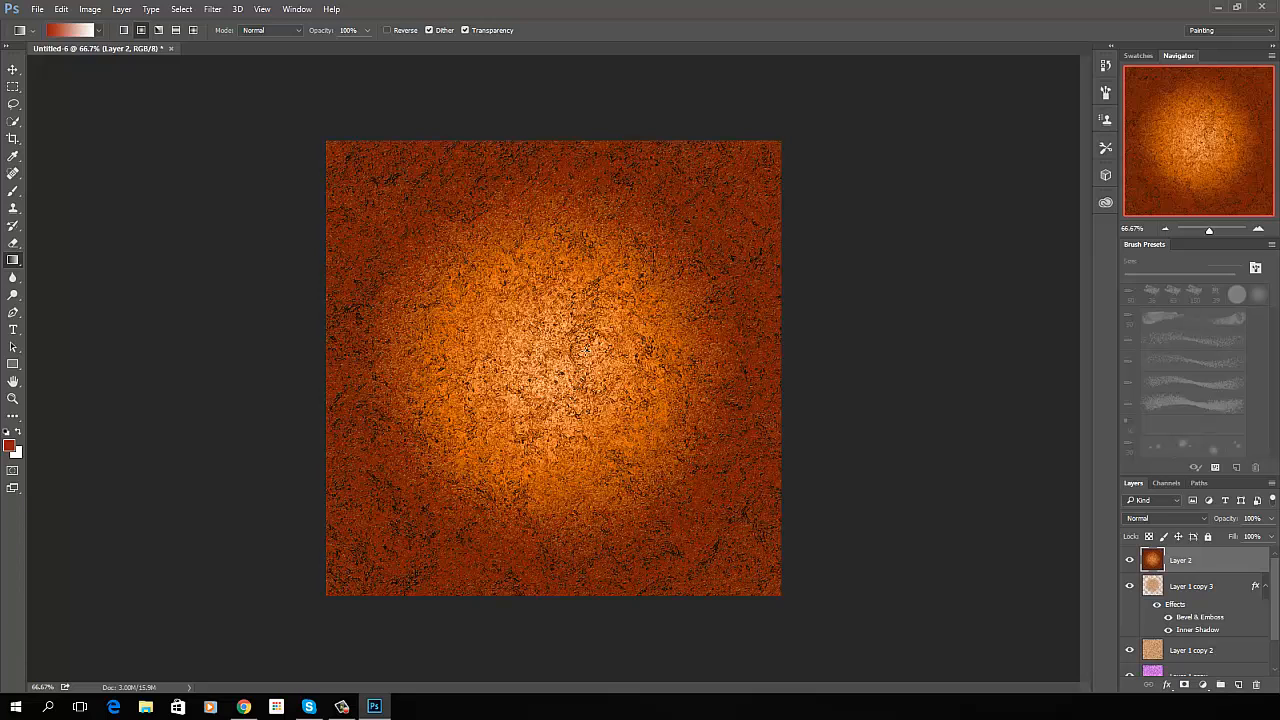
click(13, 106)
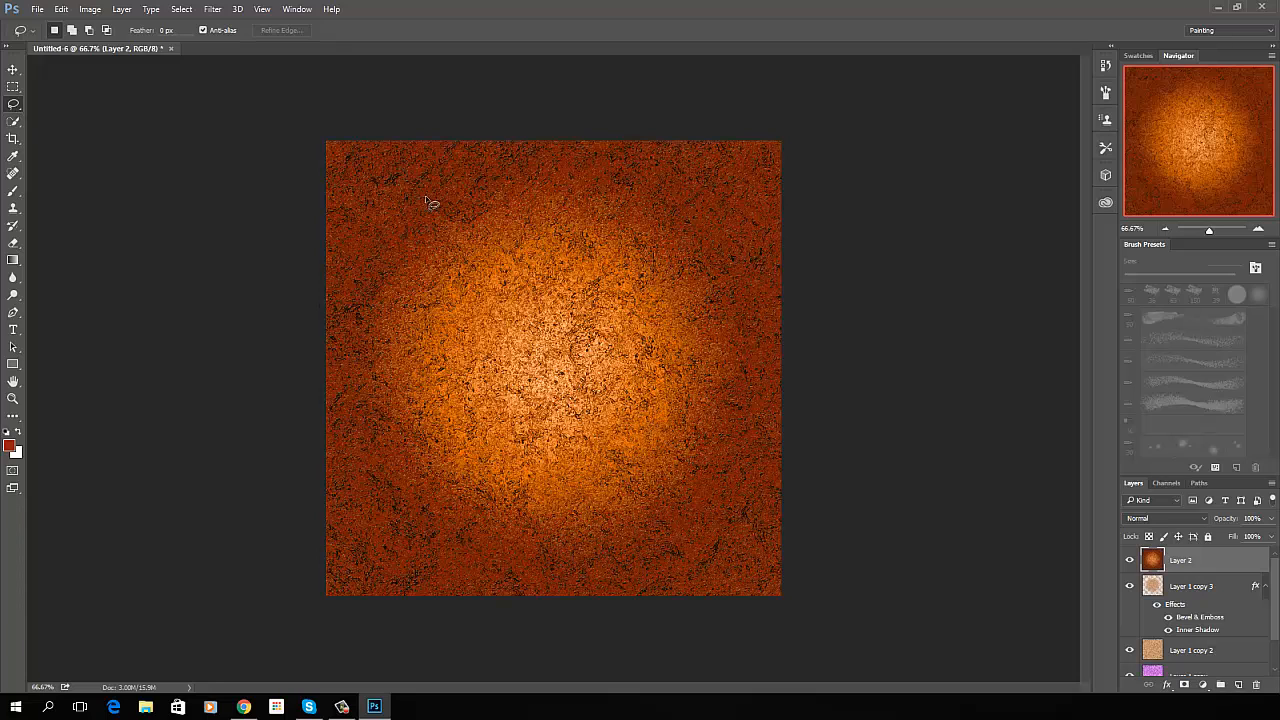
mouse_move(462, 178)
mouse_down()
mouse_move(365, 163)
mouse_move(356, 201)
mouse_move(371, 249)
mouse_move(414, 265)
mouse_move(468, 179)
mouse_up()
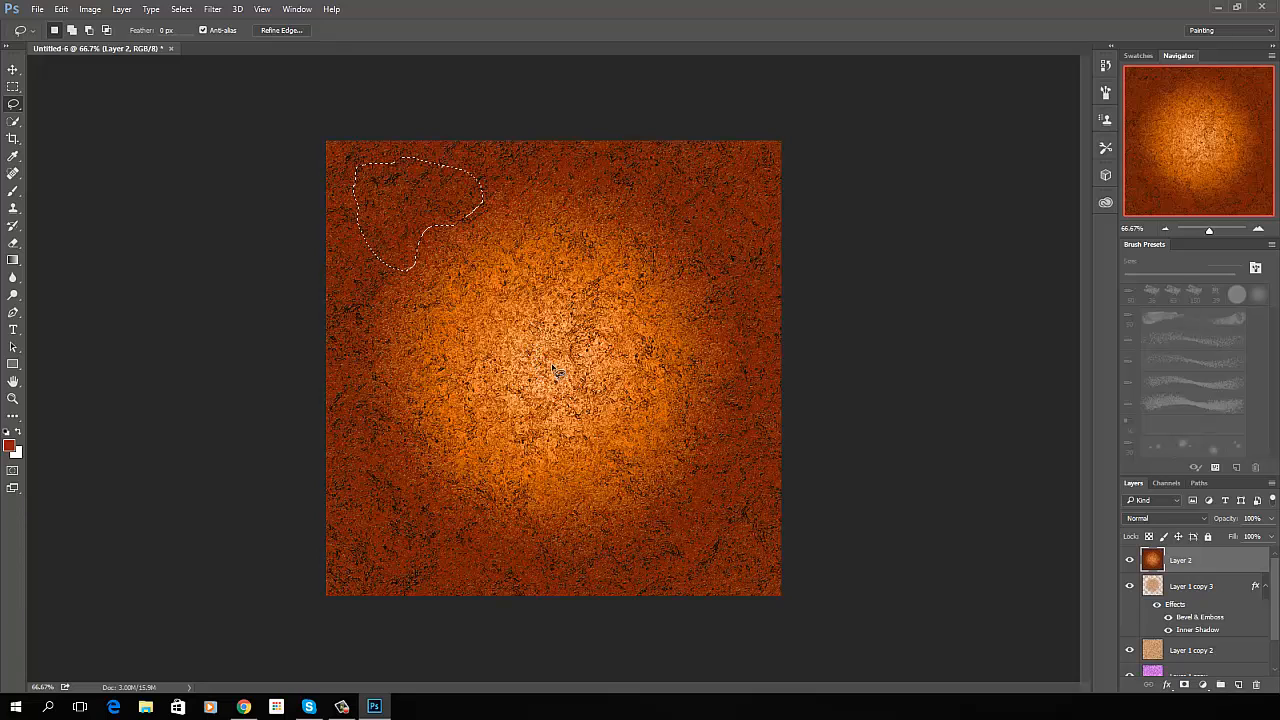
key(ctrl+d)
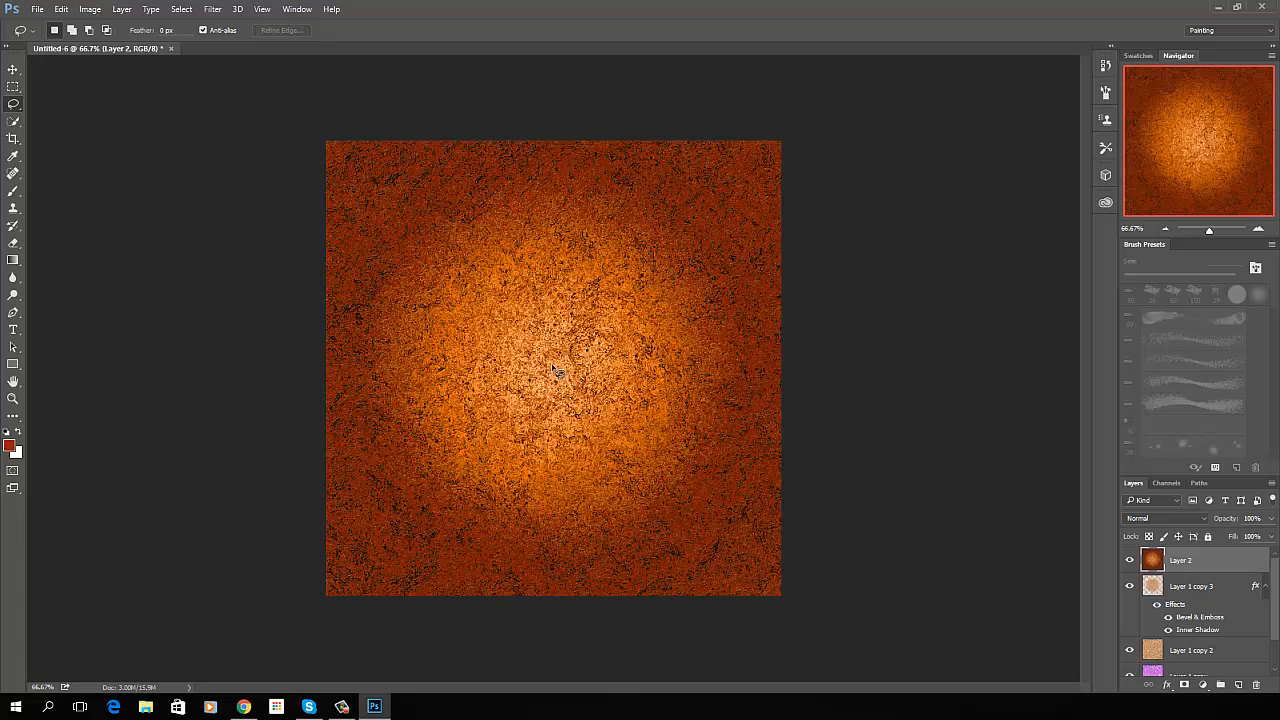